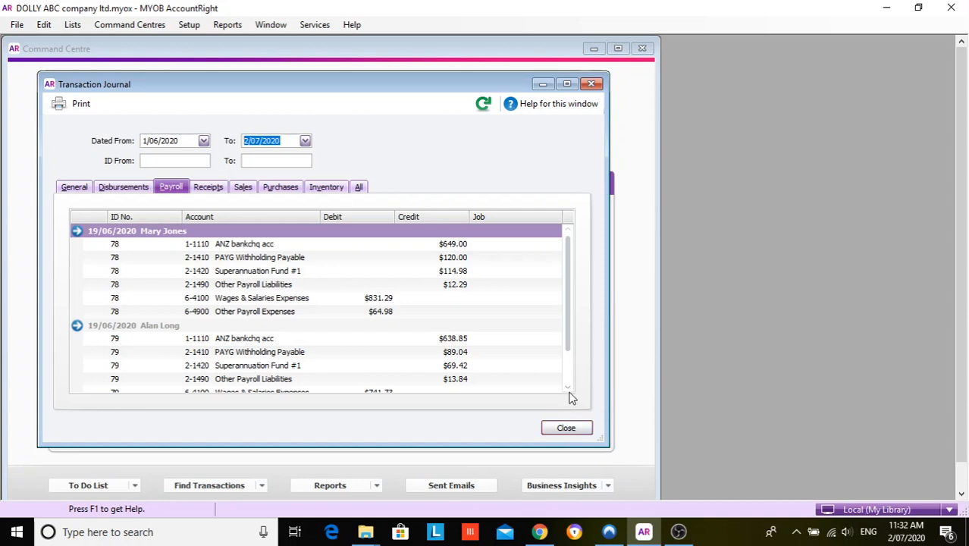
Close the Transaction Journal and view the existing employee cards in the Cards List.
click(568, 427)
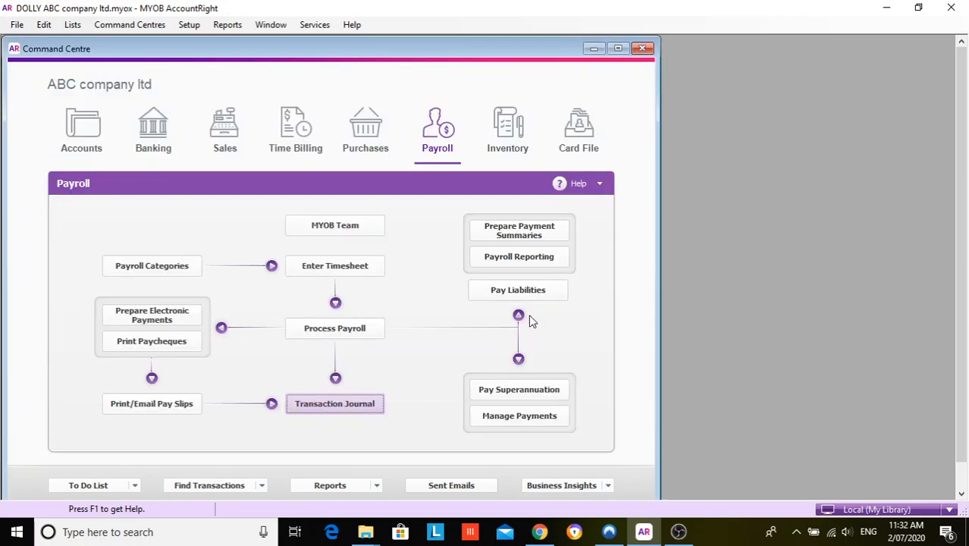
click(589, 127)
click(329, 230)
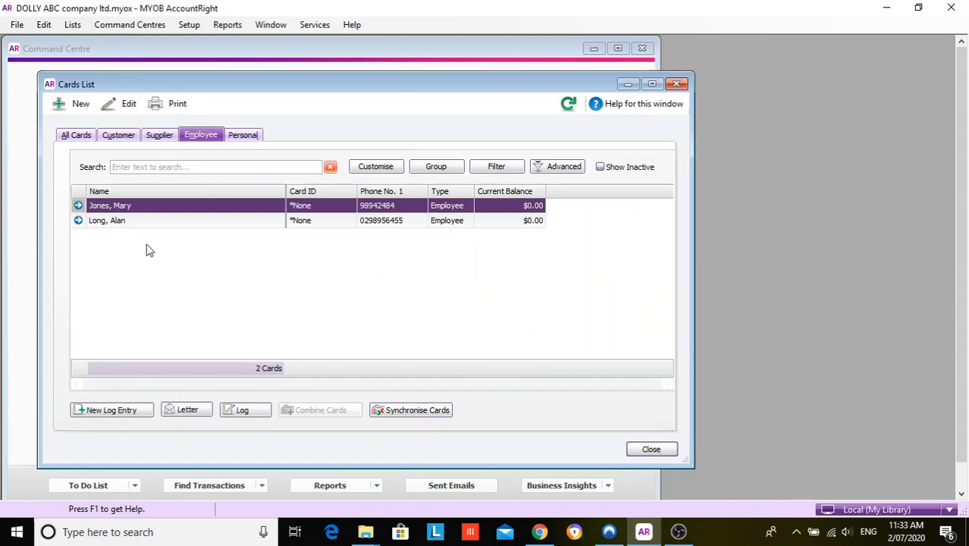
click(651, 449)
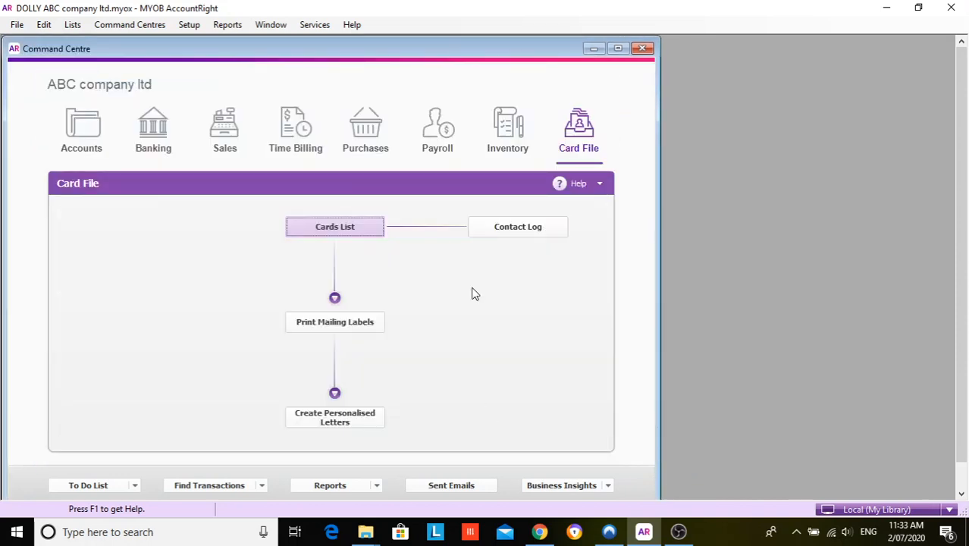
View the wages categories in the Payroll Category List and close the list.
click(448, 140)
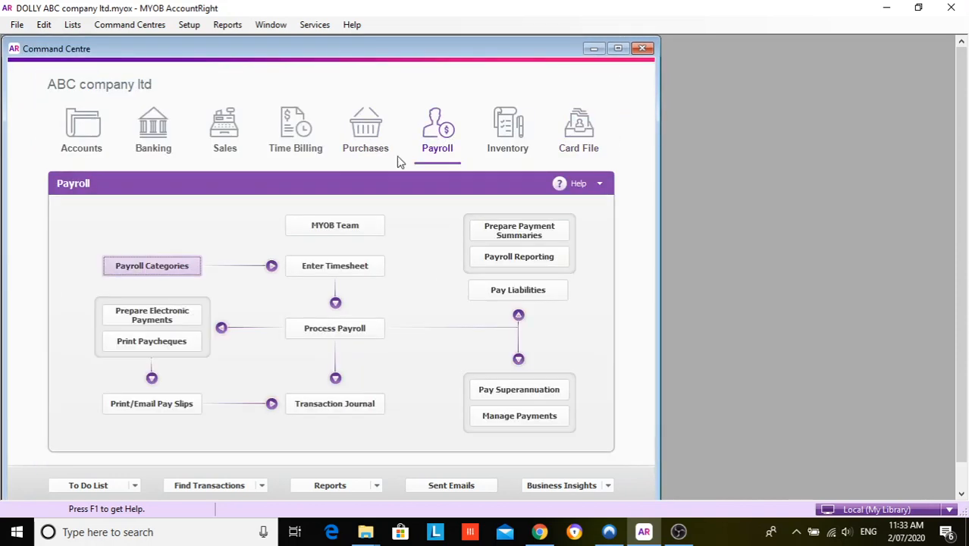
click(173, 267)
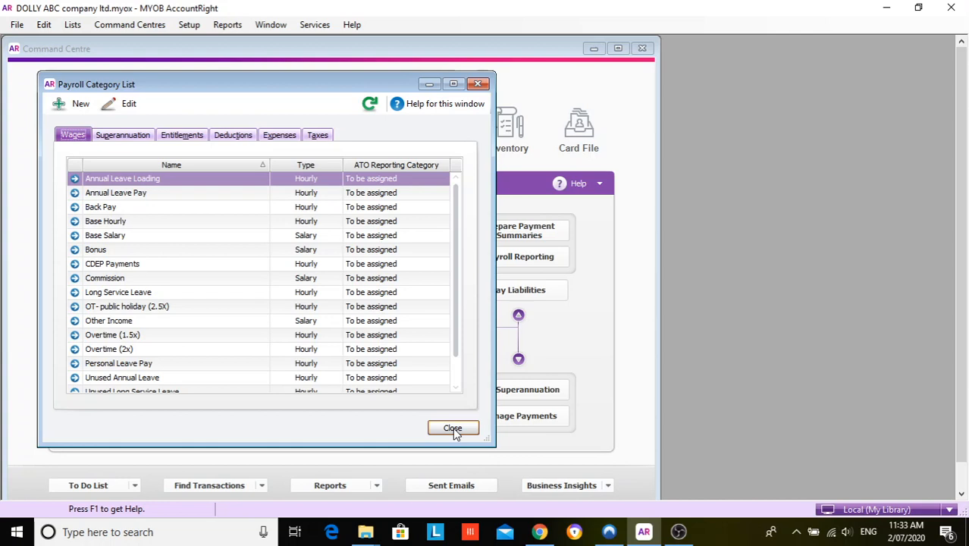
click(453, 428)
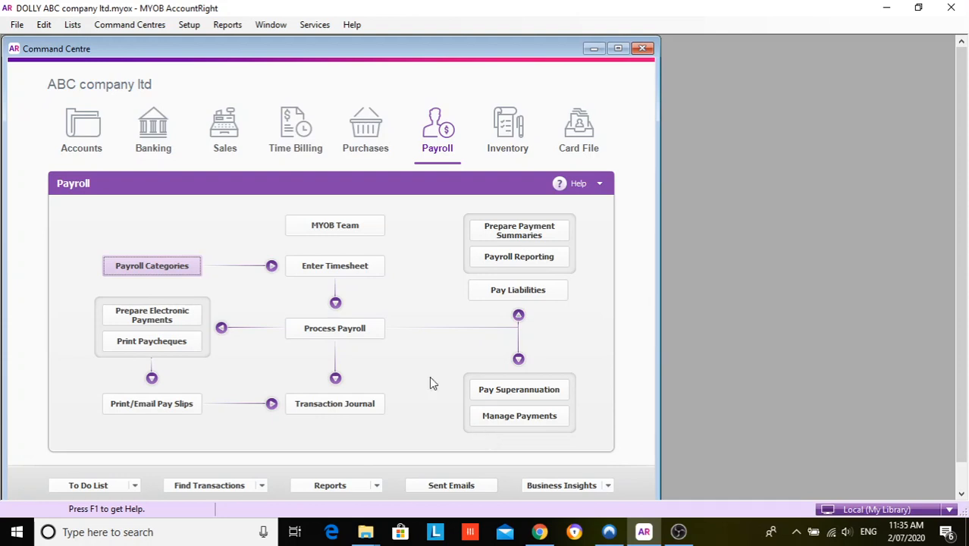
Review the general payroll information, linked accounts and payroll categories in the Payroll Easy Setup Assistant, leaving the settings as they are.
click(189, 25)
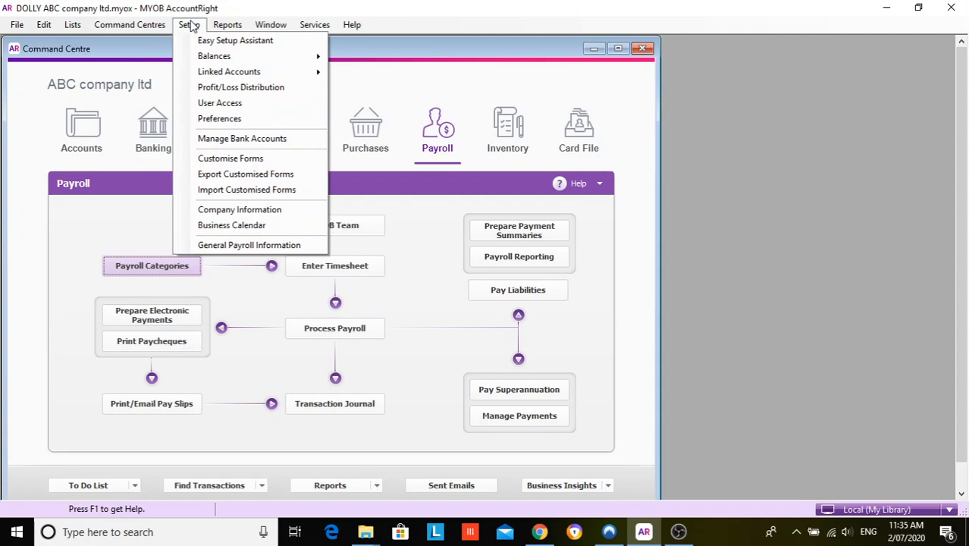
click(210, 39)
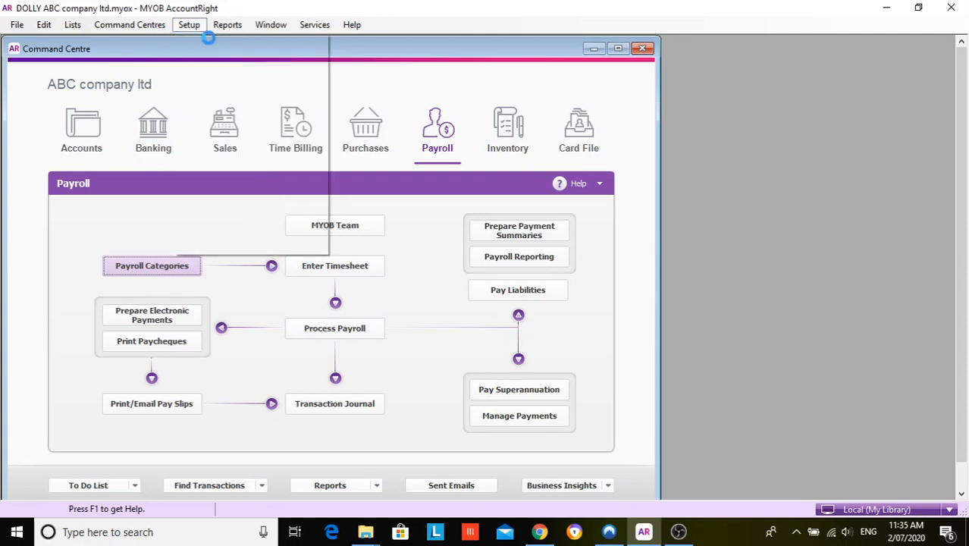
click(415, 237)
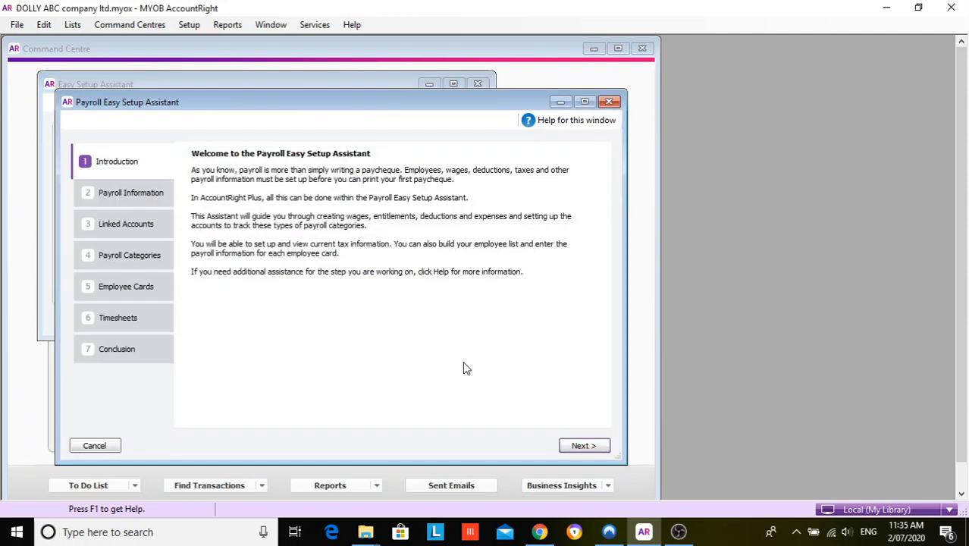
click(572, 446)
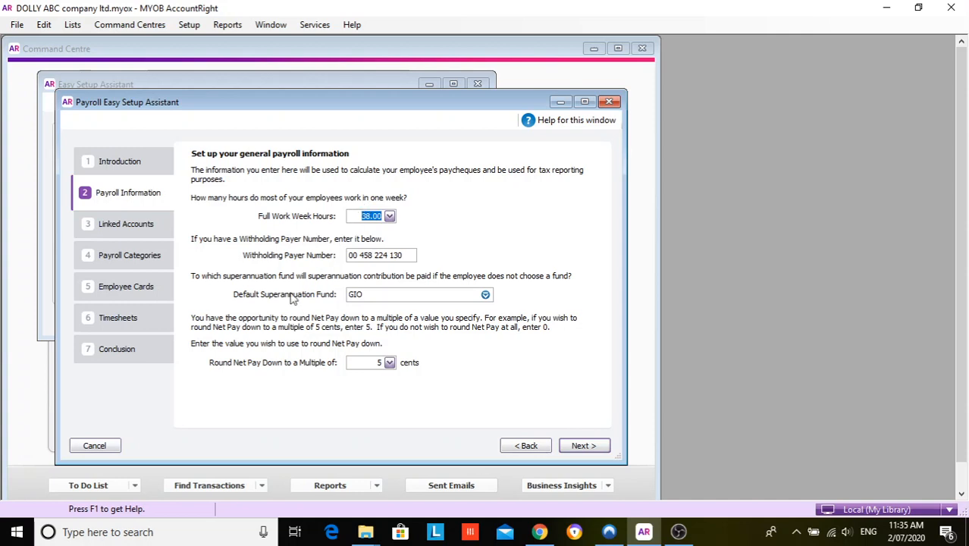
click(126, 223)
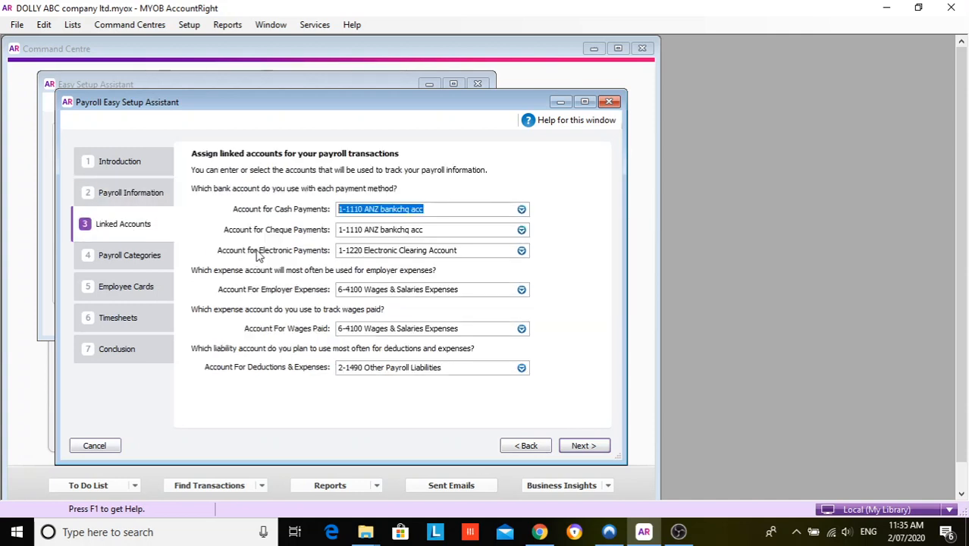
click(132, 256)
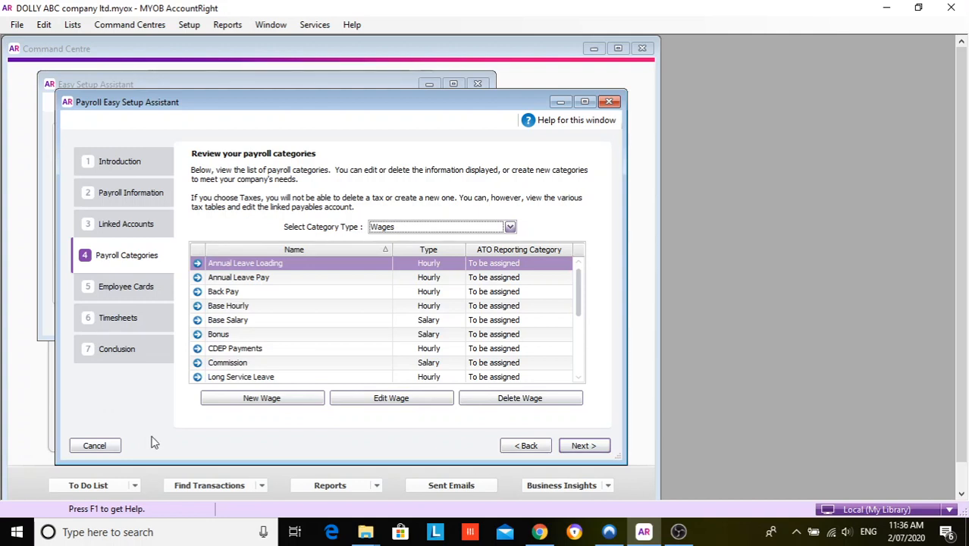
click(114, 445)
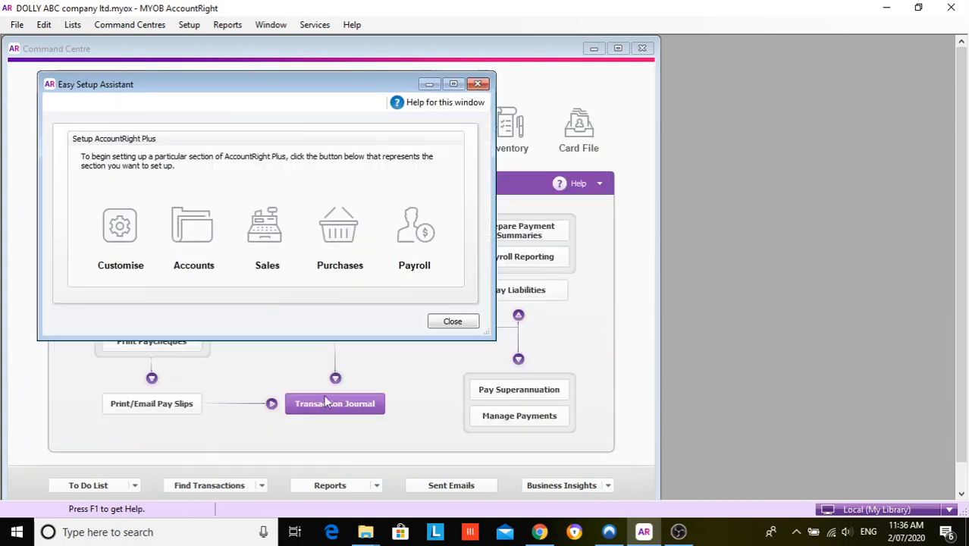
click(455, 321)
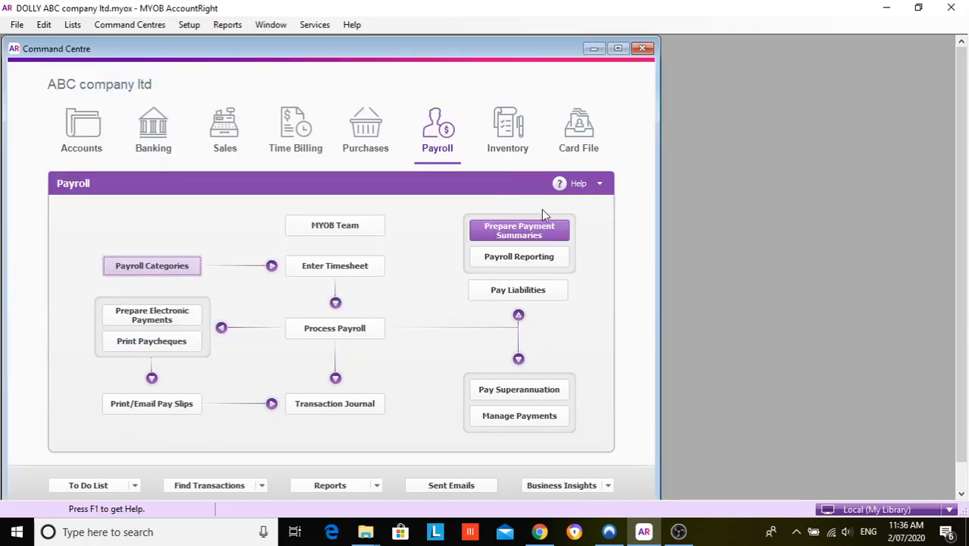
Create a new employee card from the Cards List and enter the employee's last and first name.
click(584, 141)
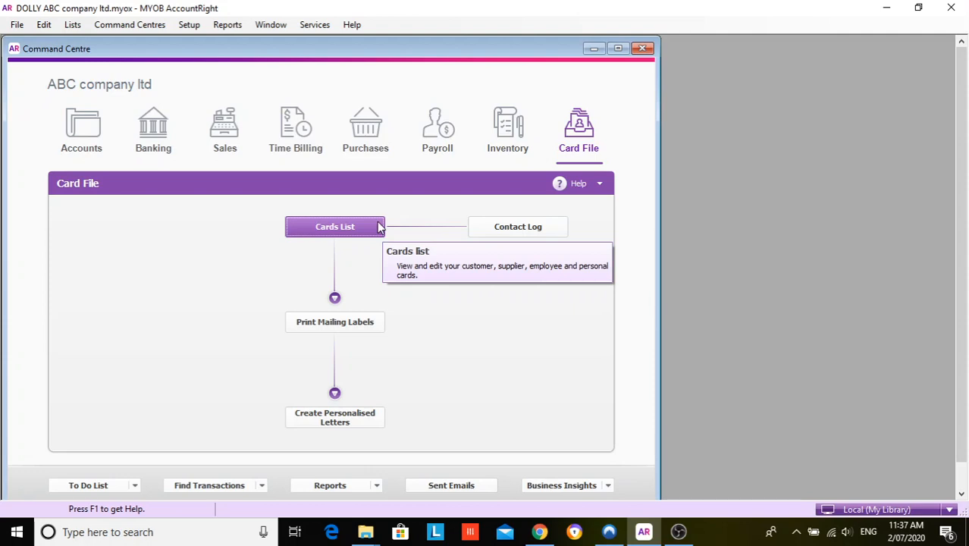
click(336, 226)
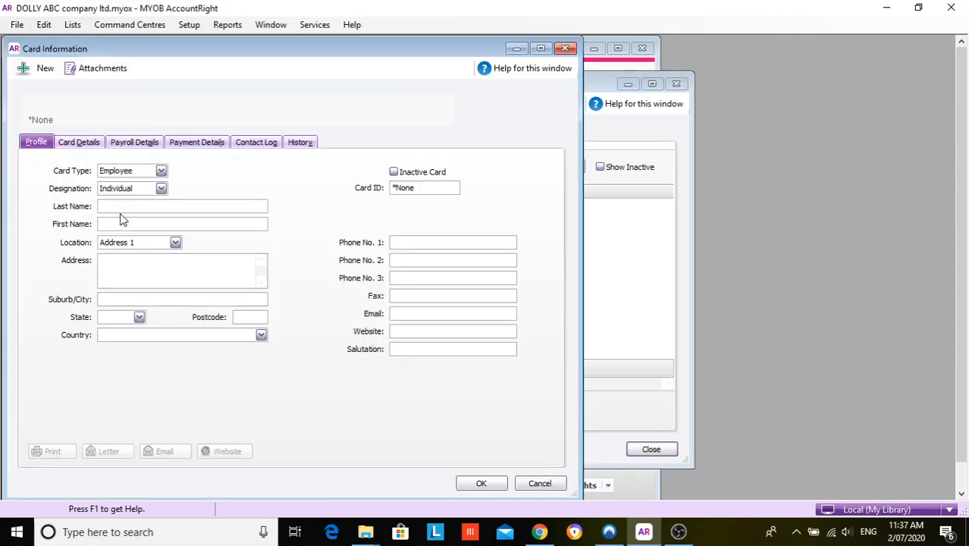
click(124, 206)
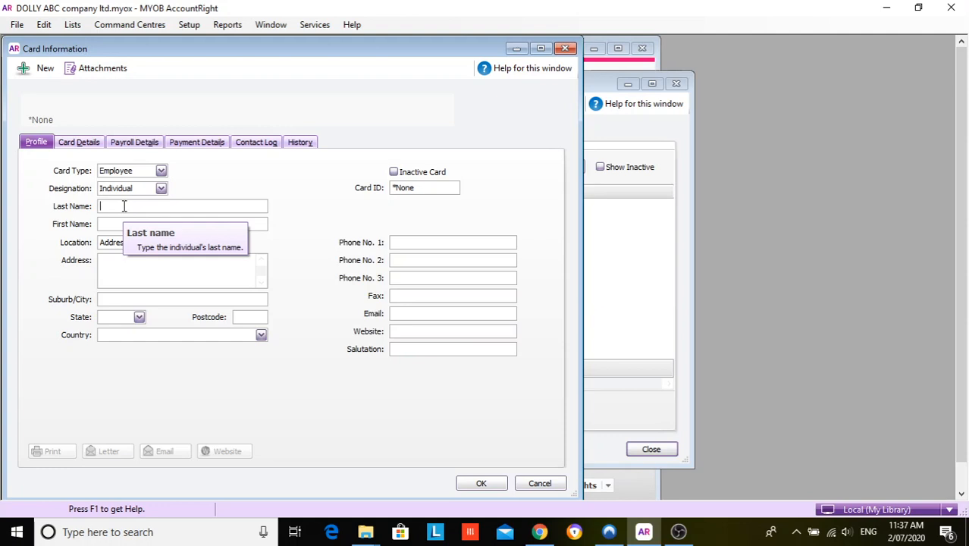
text(Smith)
key(Tab)
text(Jamie)
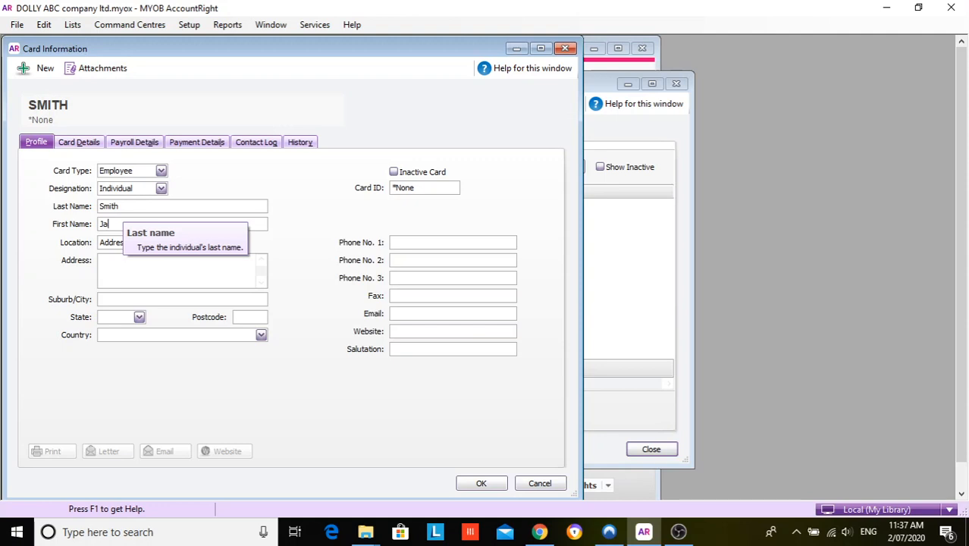
Fill in the employee's street address, suburb, state and postcode on the card profile.
key(Tab)
key(Tab)
text(22 Sho)
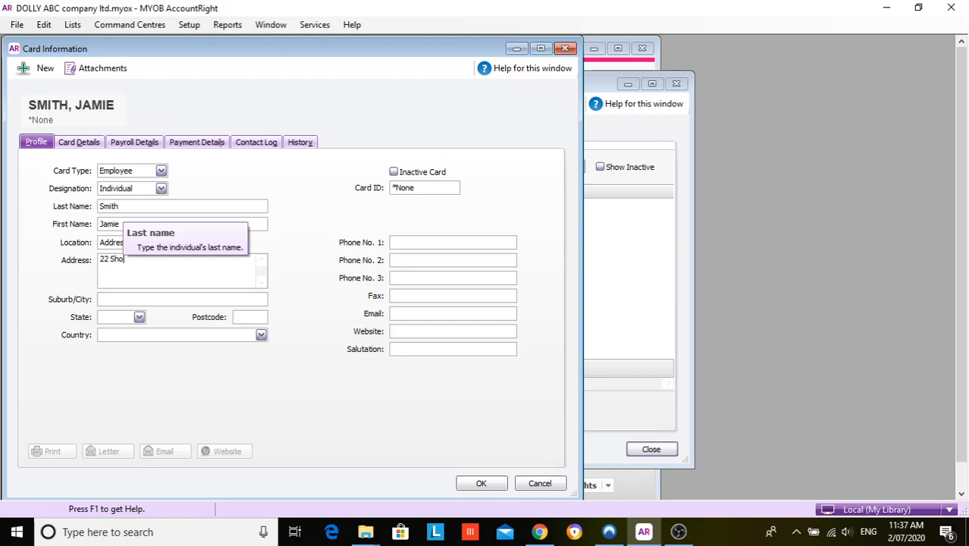
text(rt Stree)
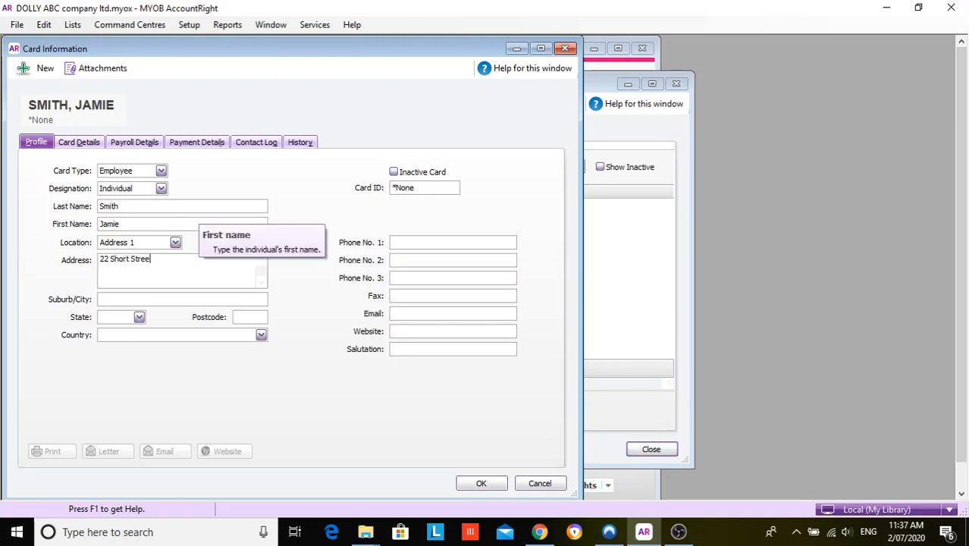
text(t)
key(Tab)
text(Springfield)
key(Tab)
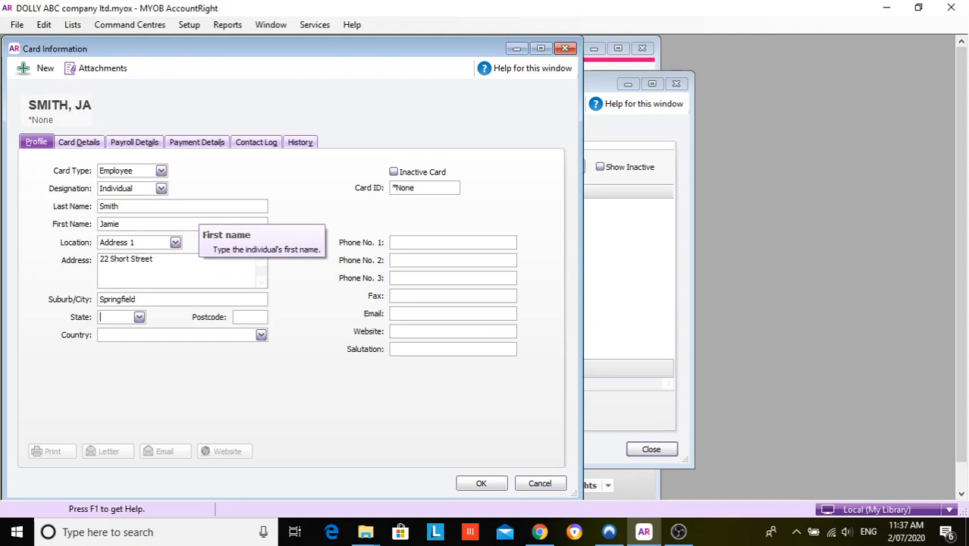
text(NSW)
key(Tab)
text(q)
key(BackSpace)
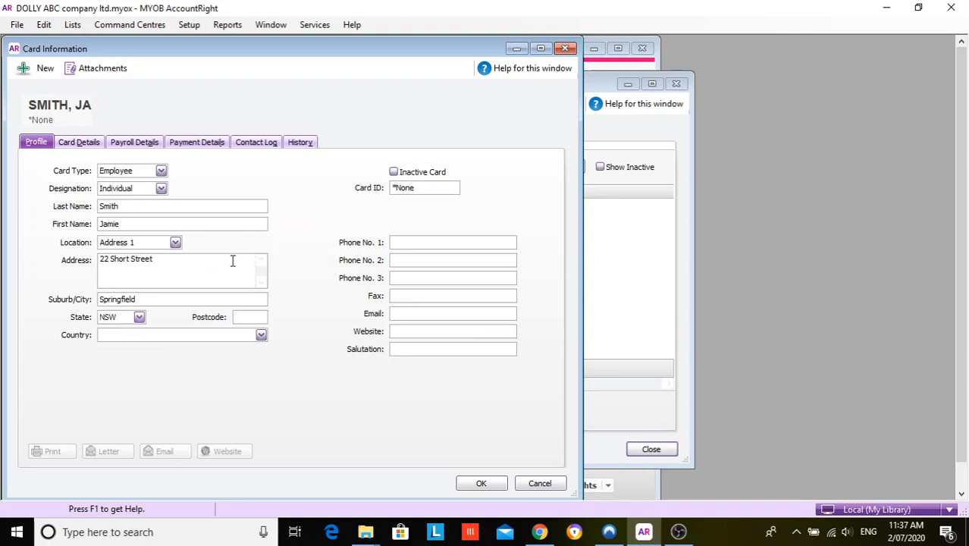
text(2760)
Enter the employee's main phone number on the card profile.
click(412, 245)
text(9634)
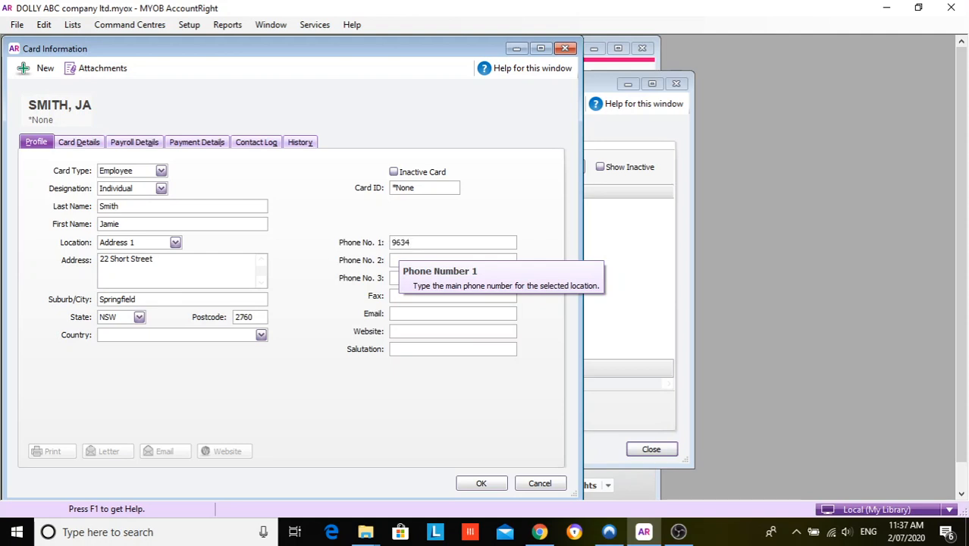
text( 7)
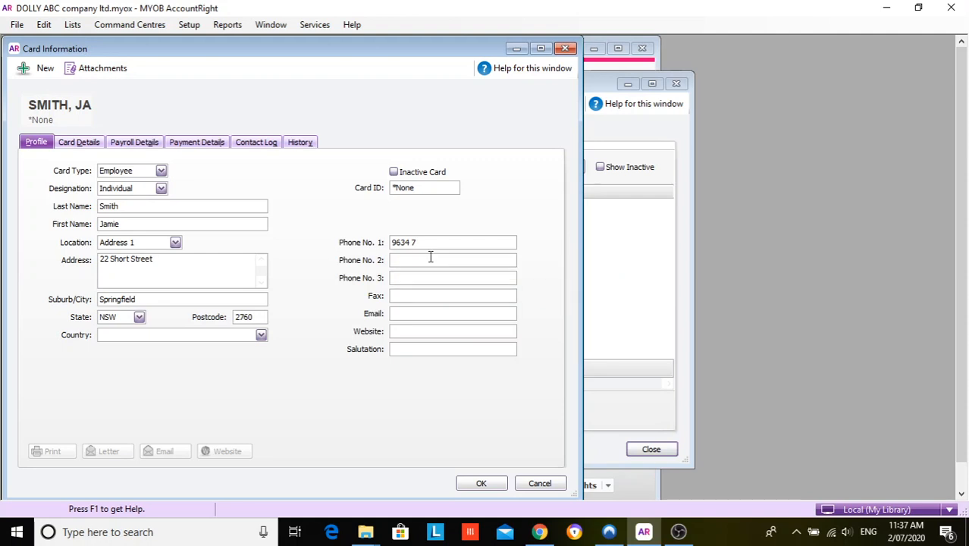
text(986)
click(402, 315)
Enter the employee's date of birth in the payroll personal details and set the gender to Indeterminate.
click(131, 141)
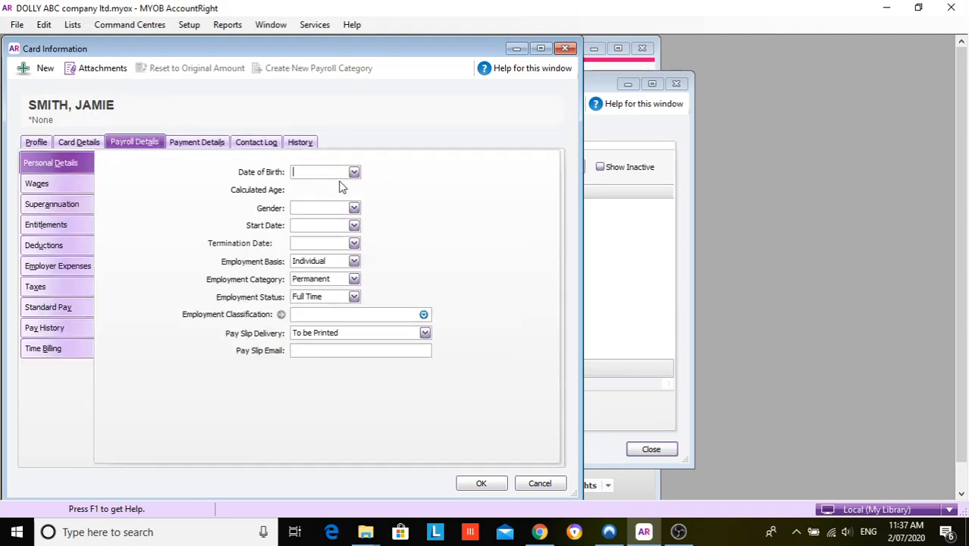
text(30/10/2020)
key(Right)
text(87)
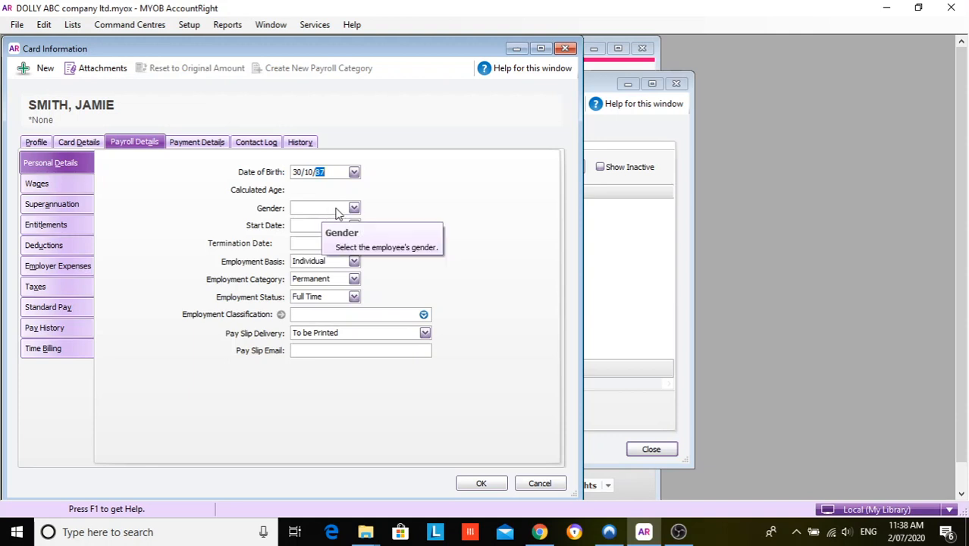
click(354, 210)
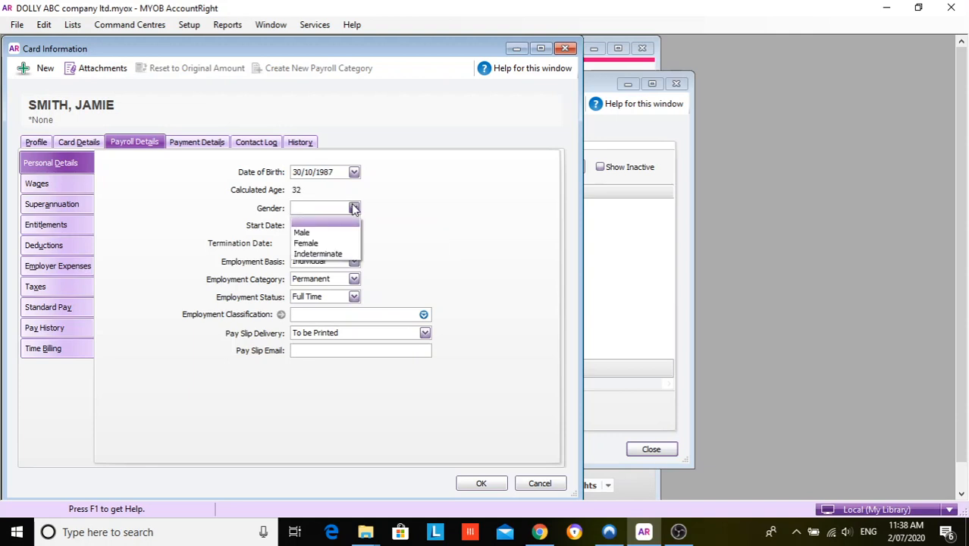
click(339, 253)
Set the employee's start date to 8/05/2010 and leave the termination date blank.
click(336, 226)
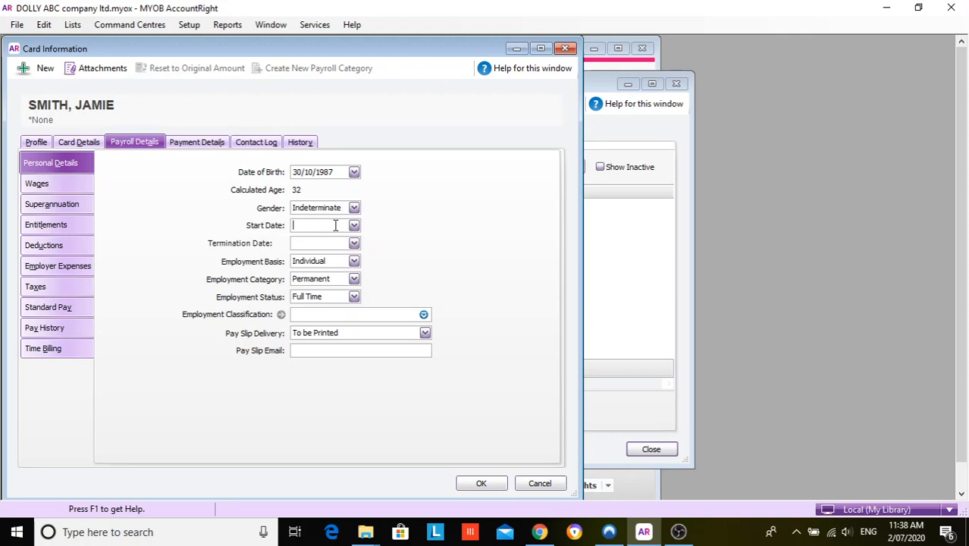
text(8/05/10)
click(327, 242)
Set the employment category to Temporary and the employment status to Casual.
click(353, 279)
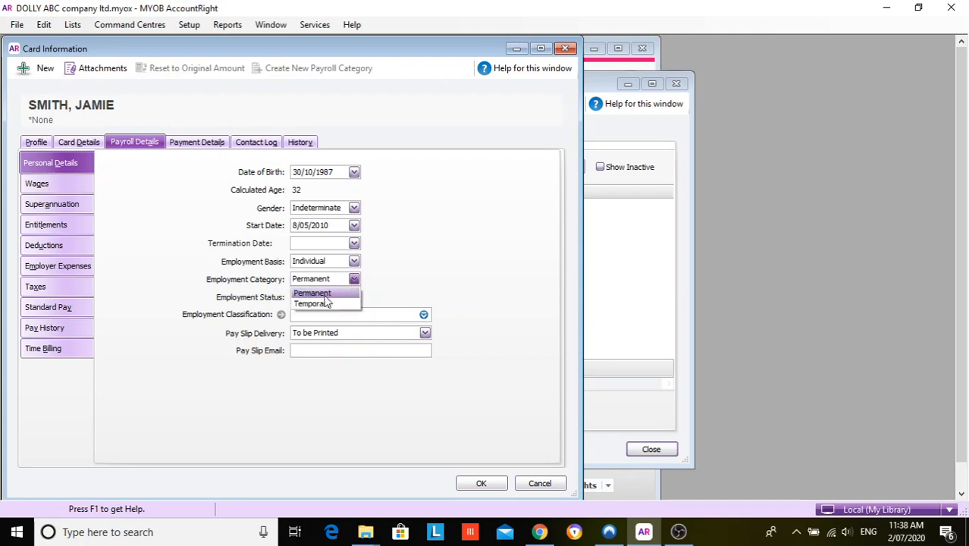
click(322, 304)
click(353, 297)
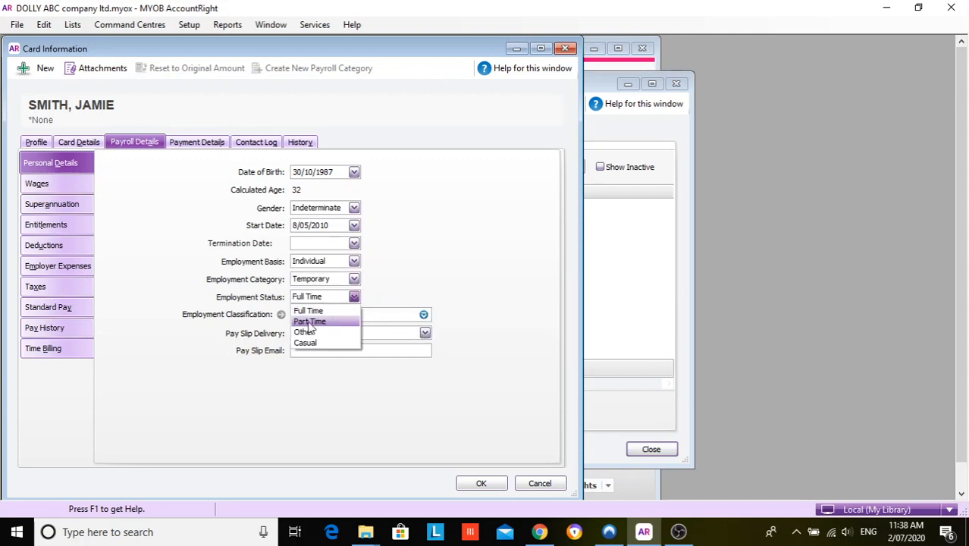
click(303, 344)
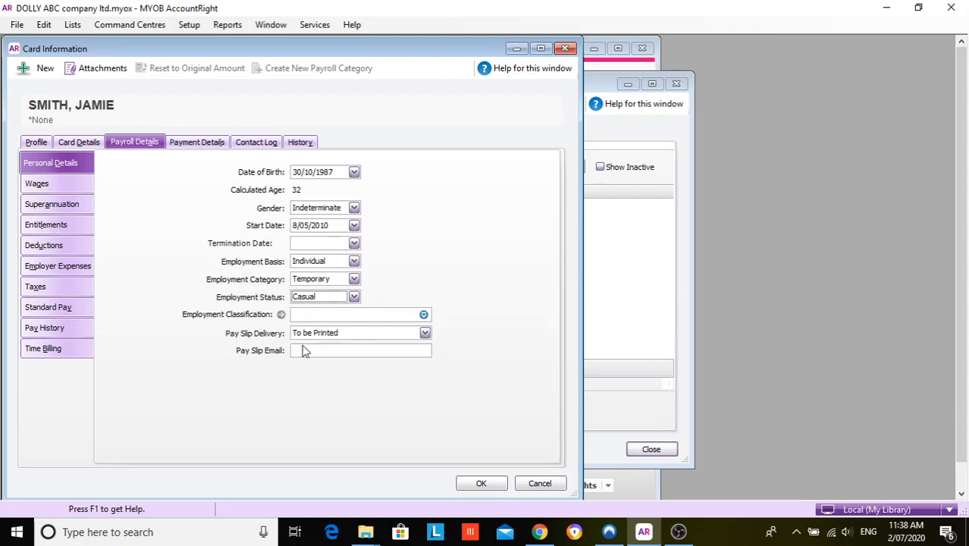
Switch the employment category to Permanent and back to Temporary.
click(353, 279)
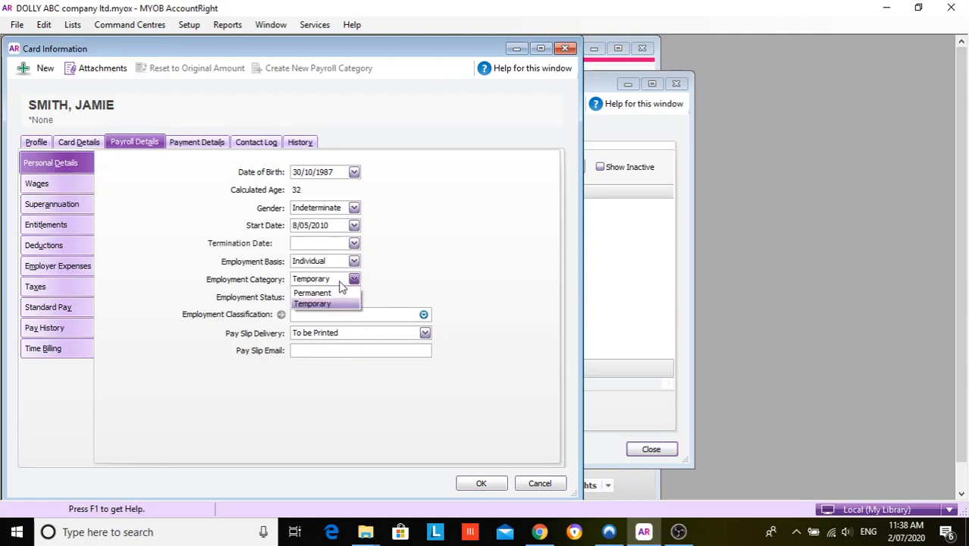
click(326, 293)
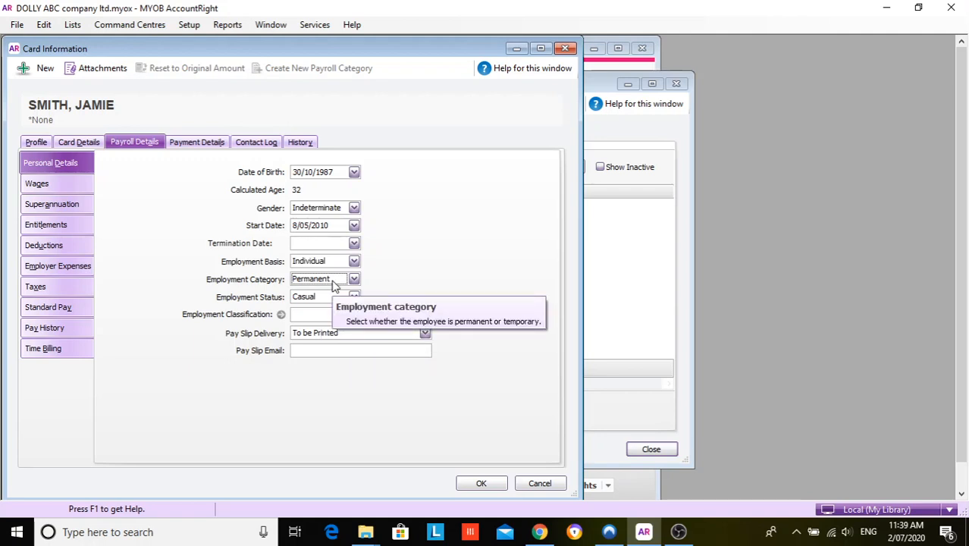
click(354, 280)
click(331, 302)
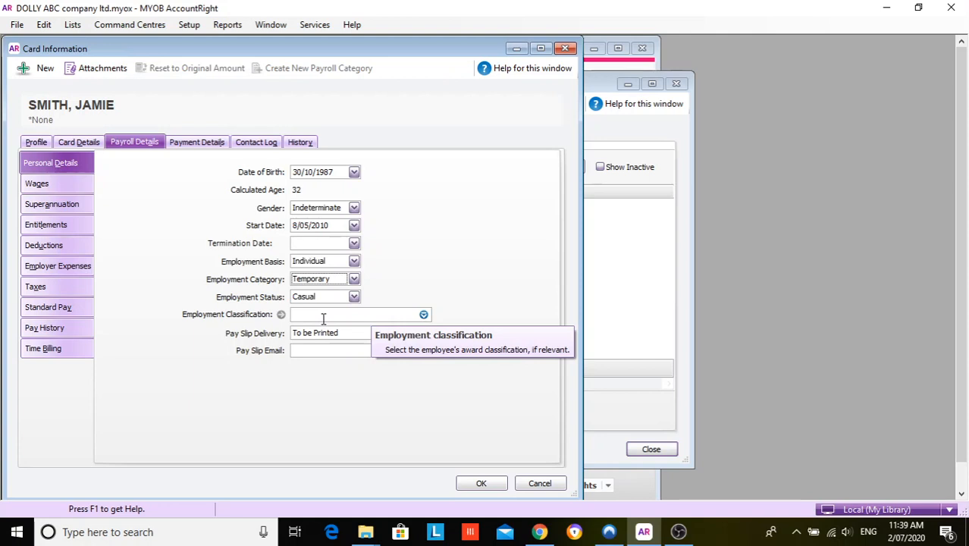
Create a new employment classification named V1 from the employee's payroll personal details.
click(424, 315)
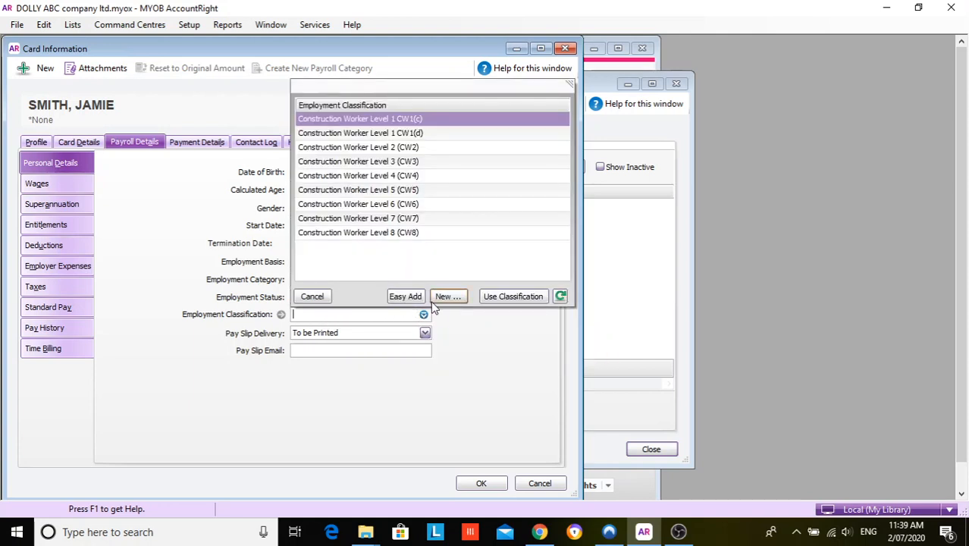
click(436, 300)
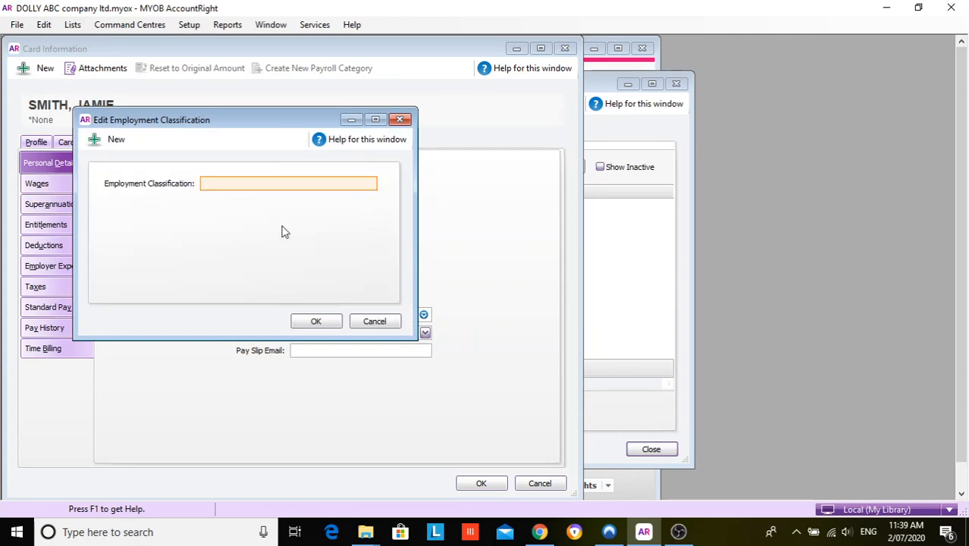
text(V1)
click(315, 321)
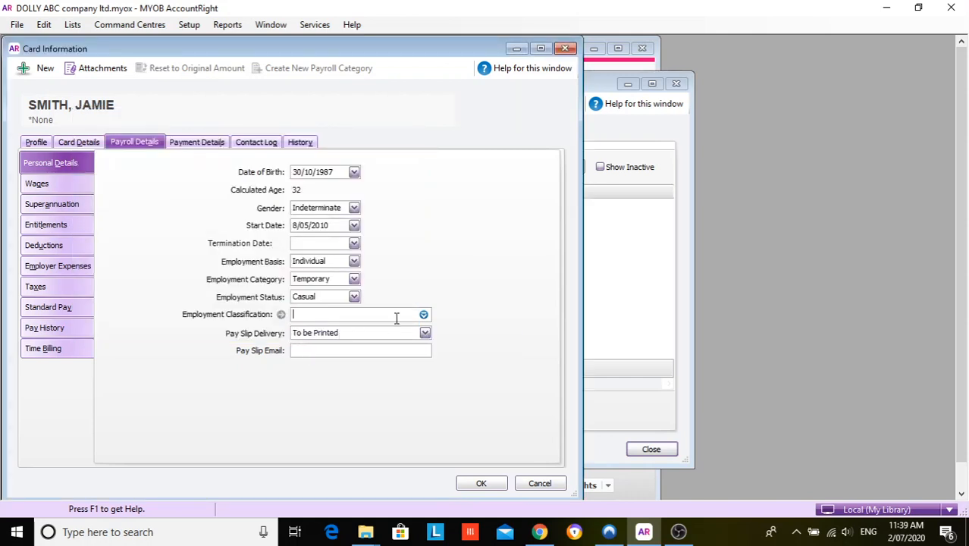
Assign the V1 employment classification to the employee.
click(425, 316)
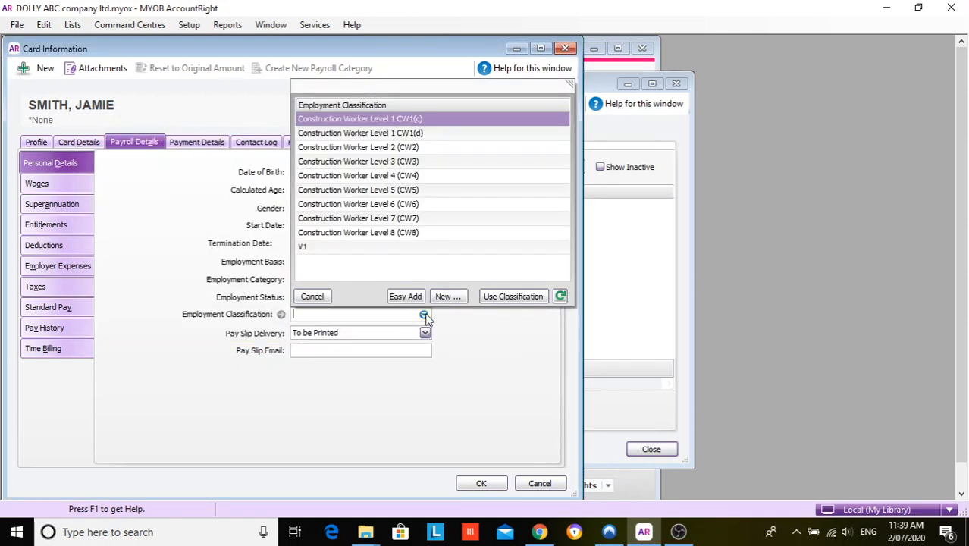
click(311, 250)
double_click(311, 250)
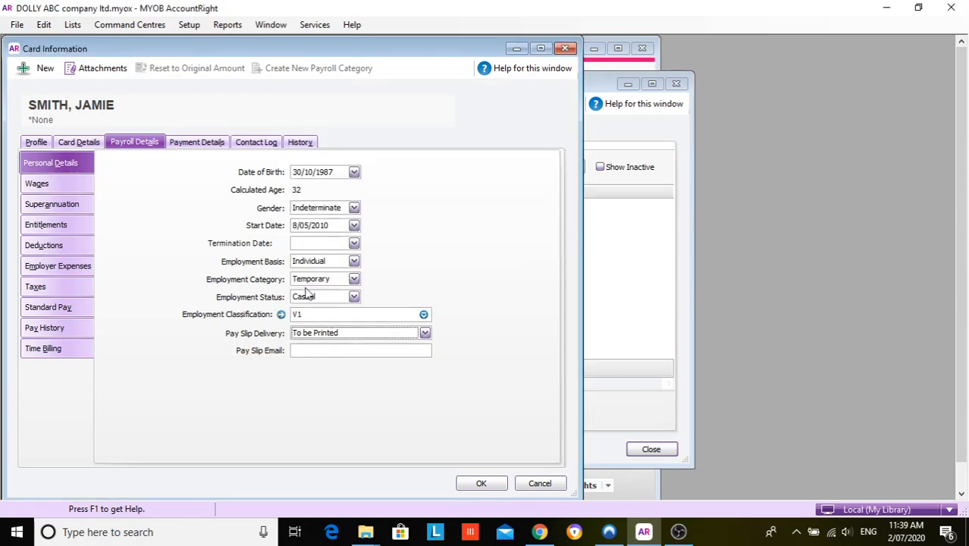
click(424, 314)
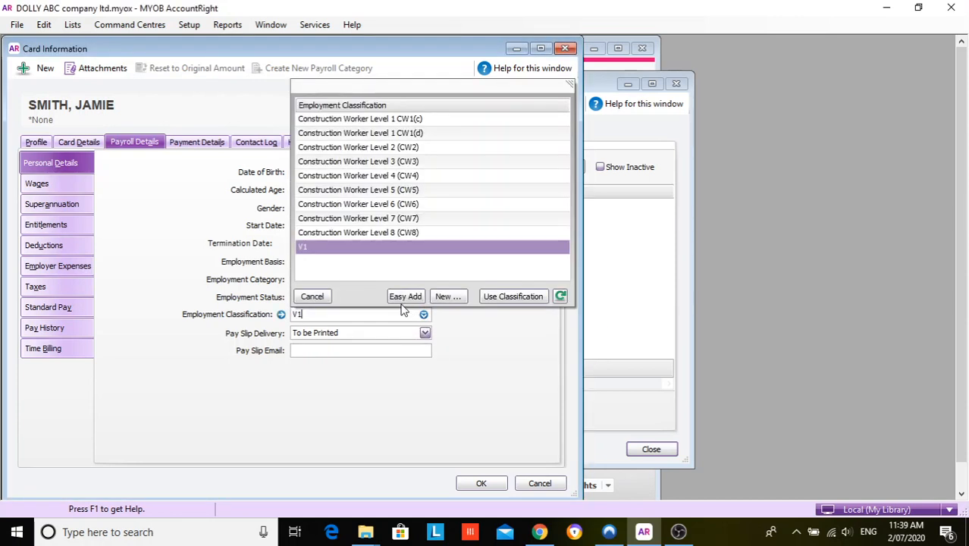
double_click(333, 255)
click(318, 314)
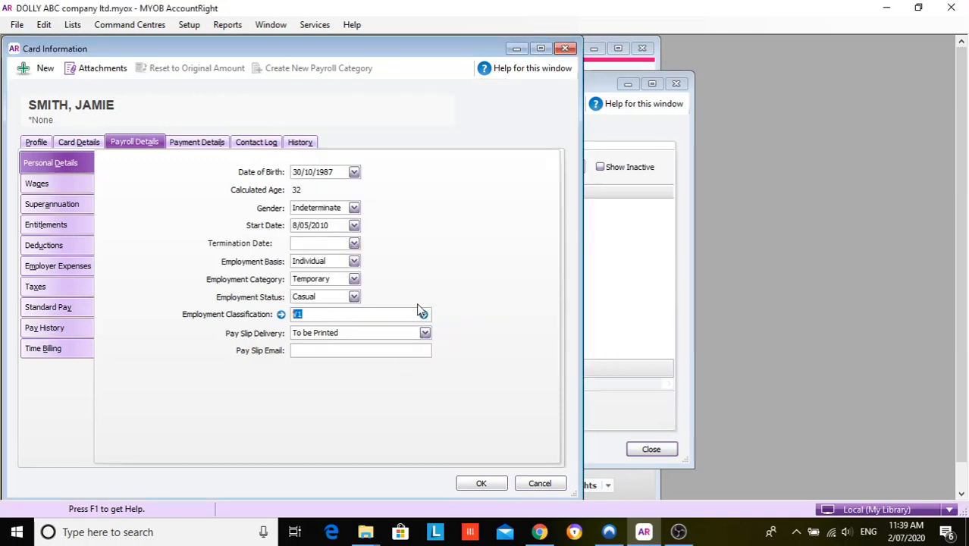
Create another employment classification named "v1 - manufacturing & Assoc award".
click(424, 314)
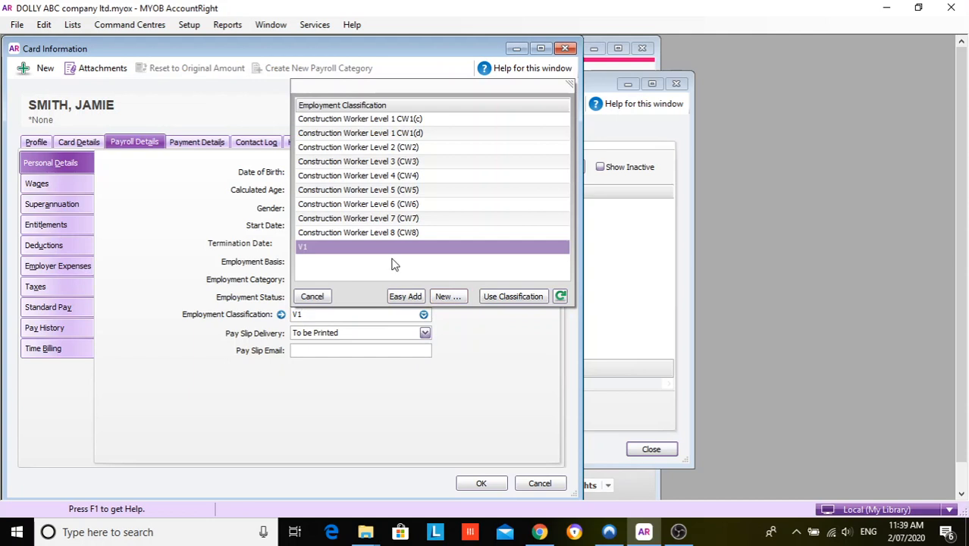
click(444, 296)
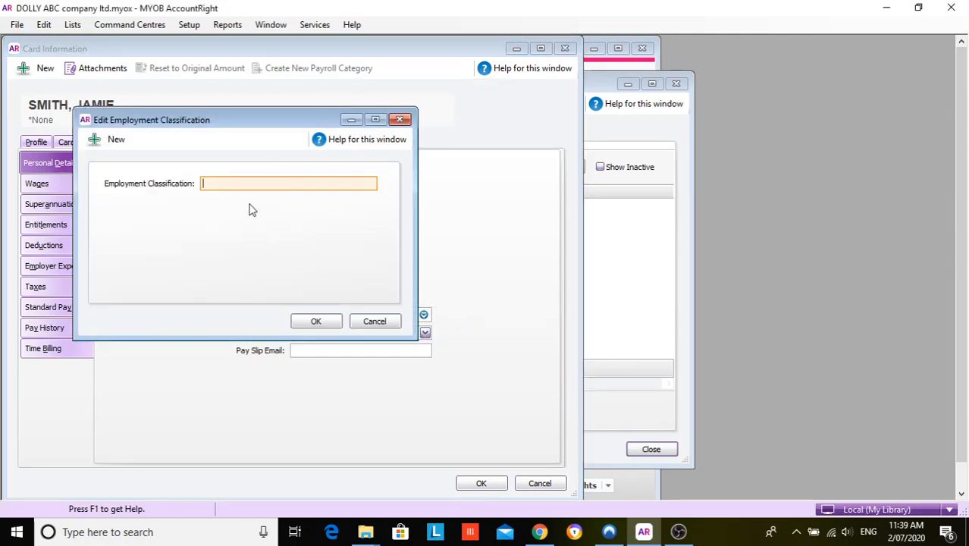
text(v1 - manufacturing & Assoc)
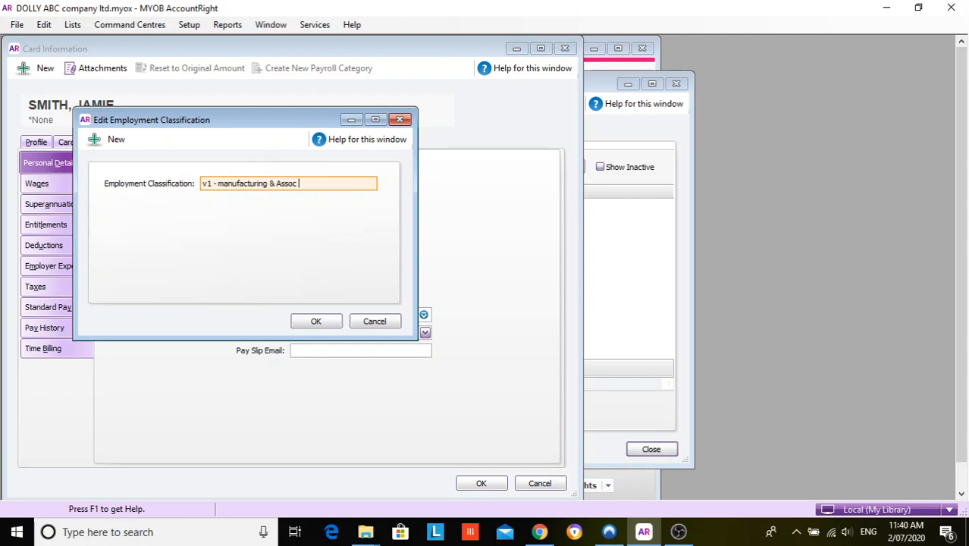
text(rd)
click(315, 321)
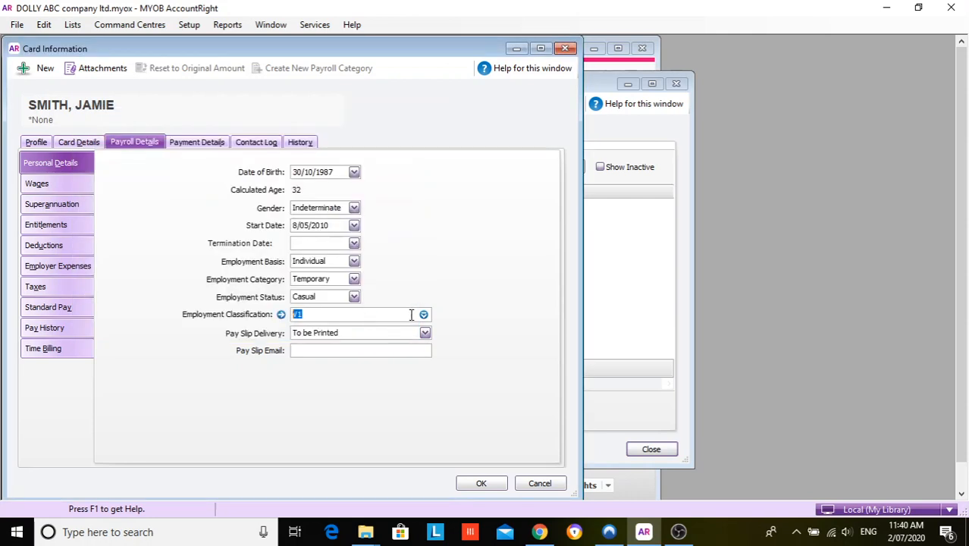
Assign the "v1 - manufacturing & Assoc award" classification to the employee and set the pay slip delivery to To be Printed.
click(424, 314)
click(322, 140)
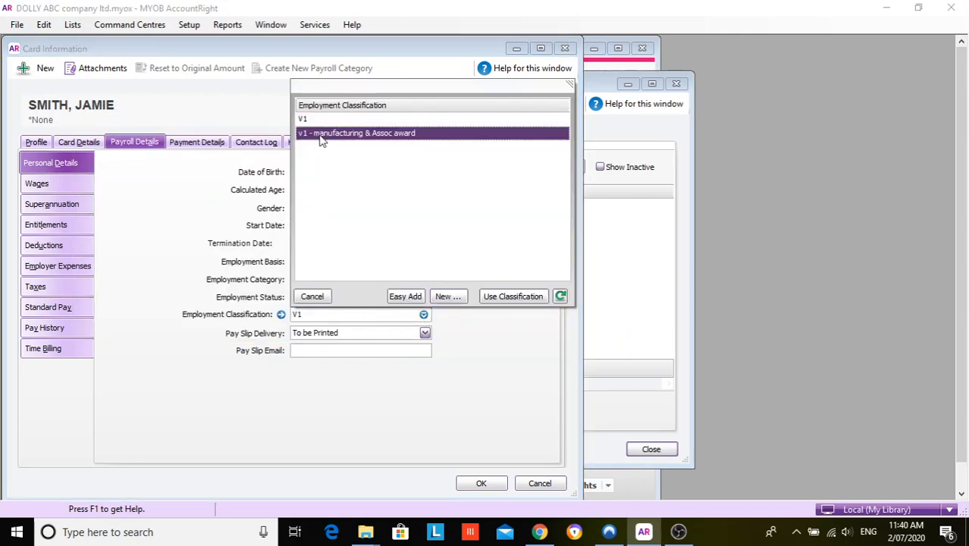
double_click(322, 140)
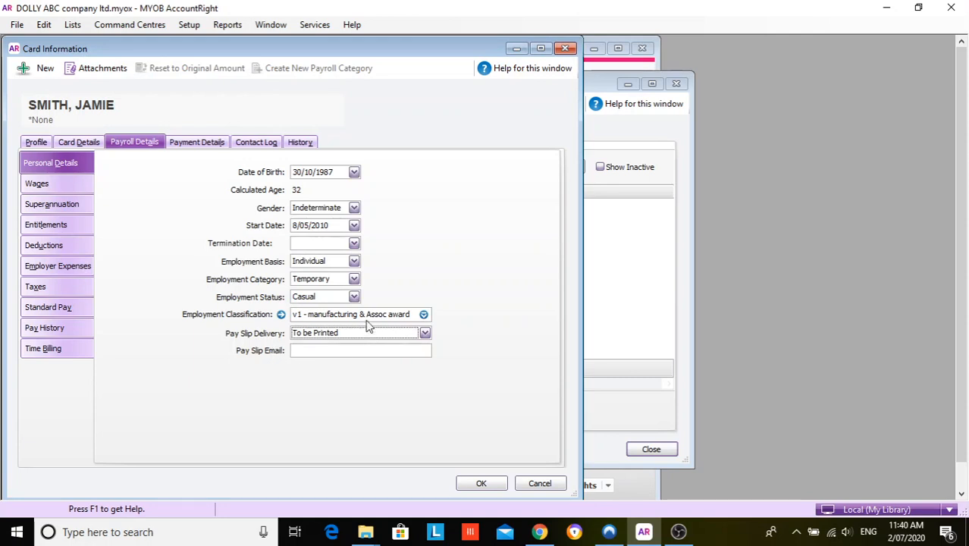
click(425, 334)
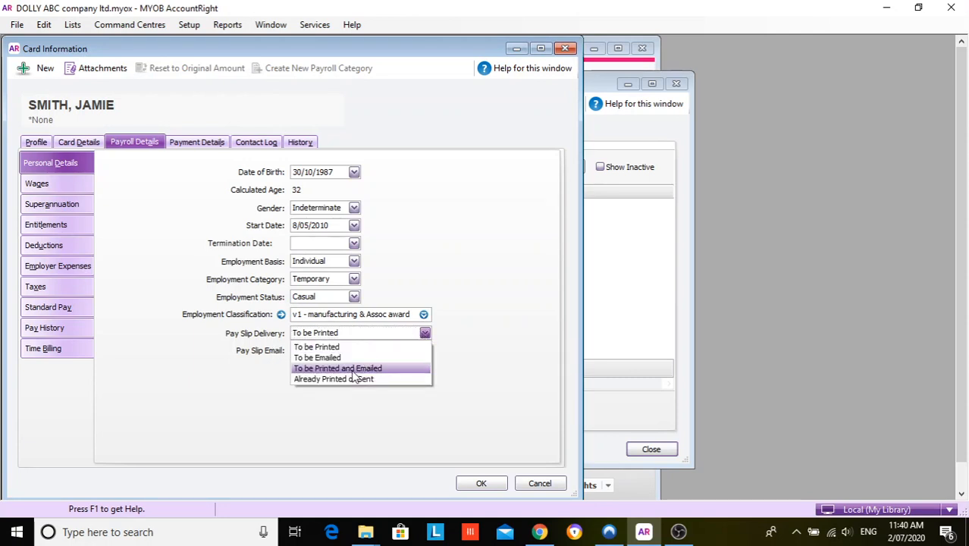
click(331, 346)
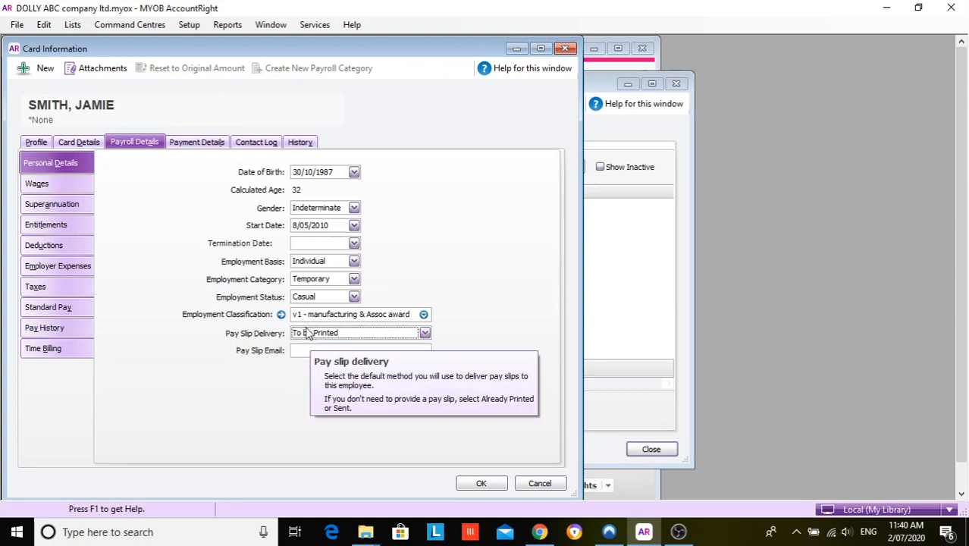
In the employee's wage details, set the pay basis to Hourly with an hourly rate of $20.20.
click(45, 183)
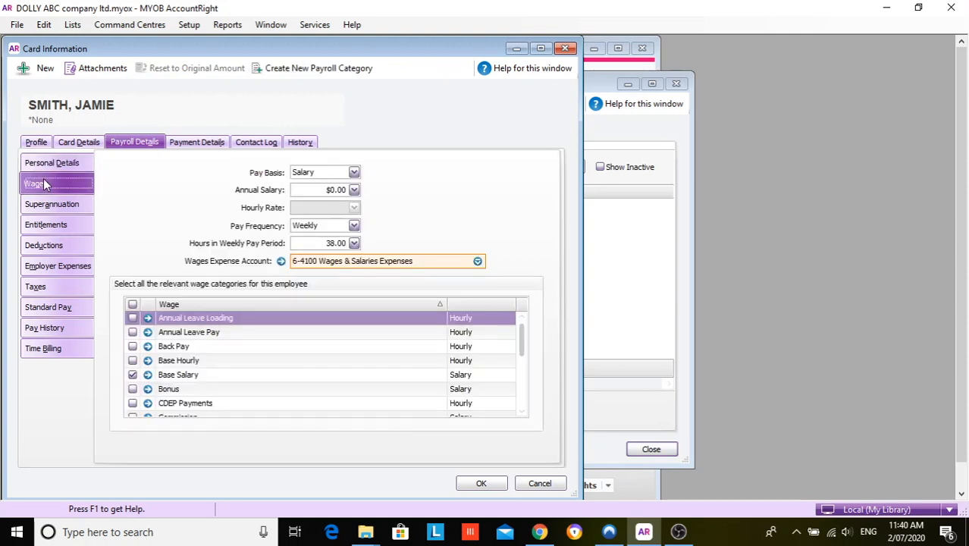
click(355, 172)
click(322, 197)
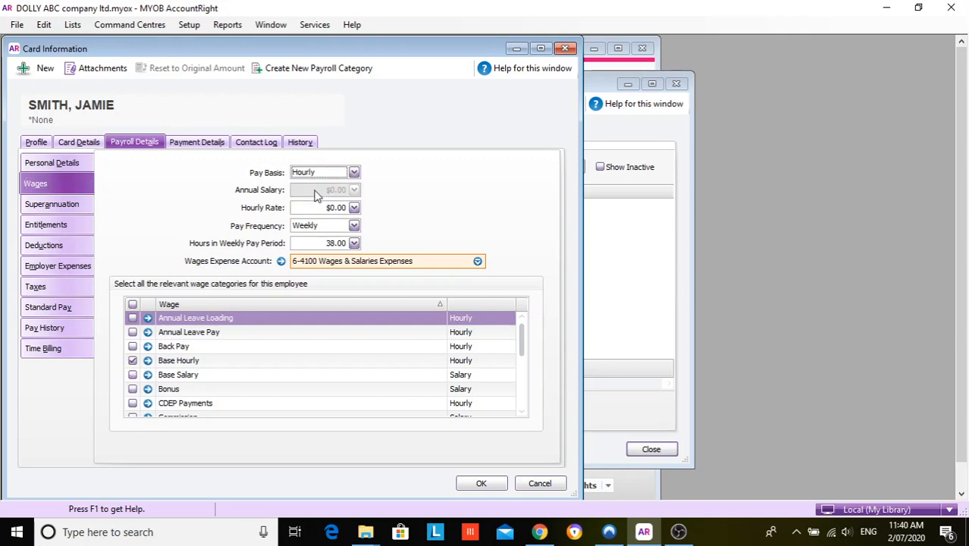
click(315, 210)
text(20.20)
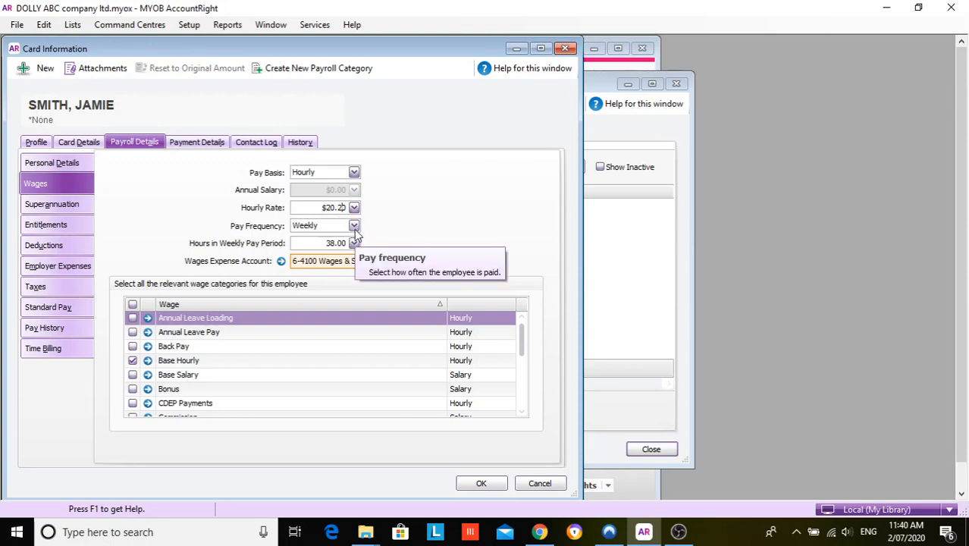
Set the hours in the weekly pay period to 25 and look through the available wage categories.
double_click(314, 244)
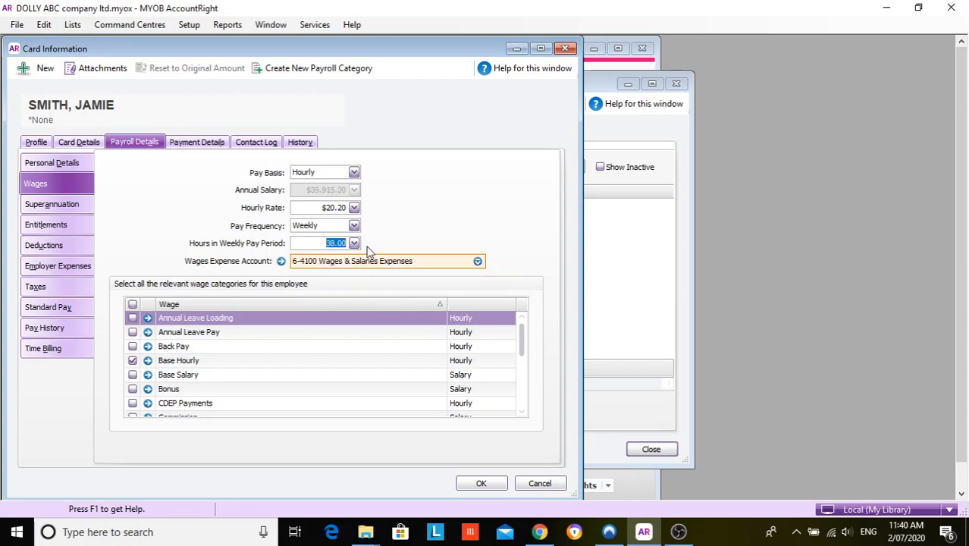
text(254)
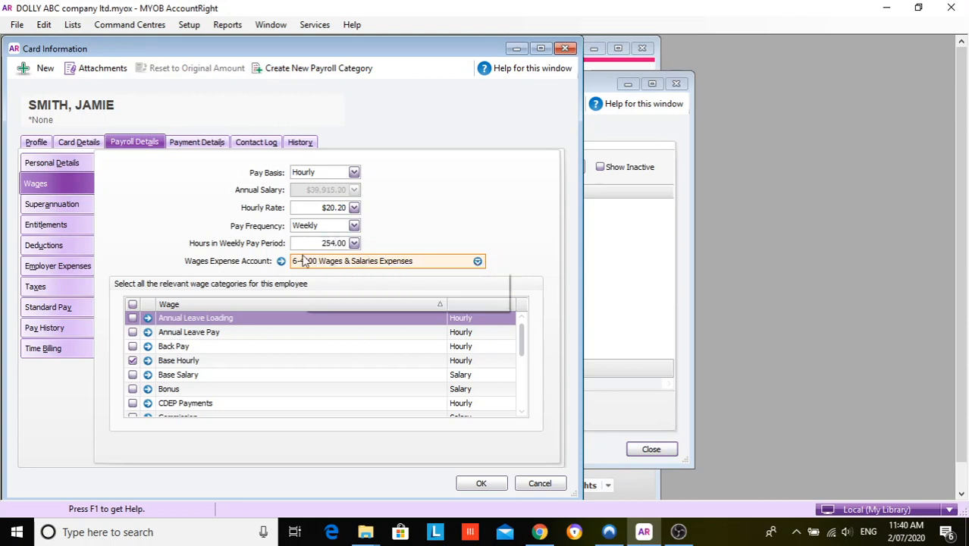
key(BackSpace)
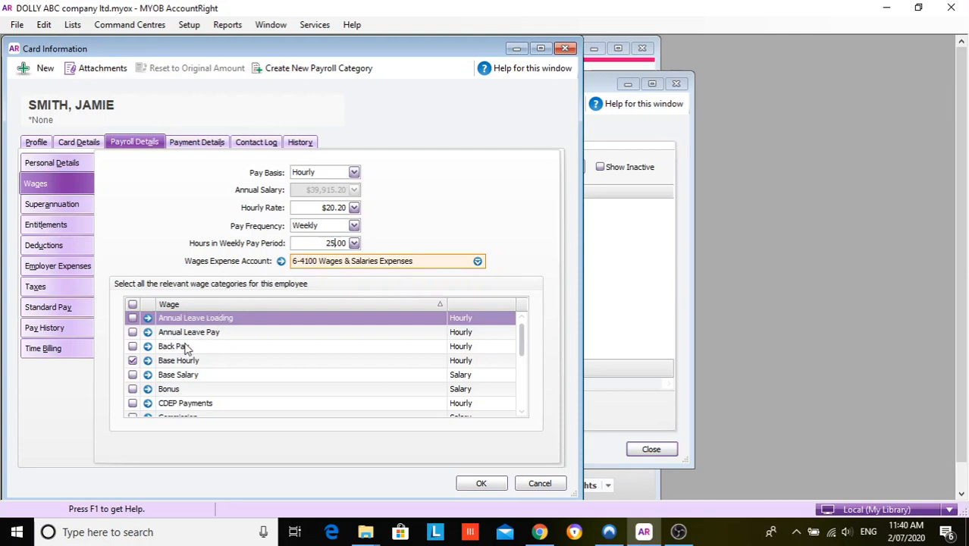
scroll(184, 353, down, 2)
scroll(182, 364, down, 2)
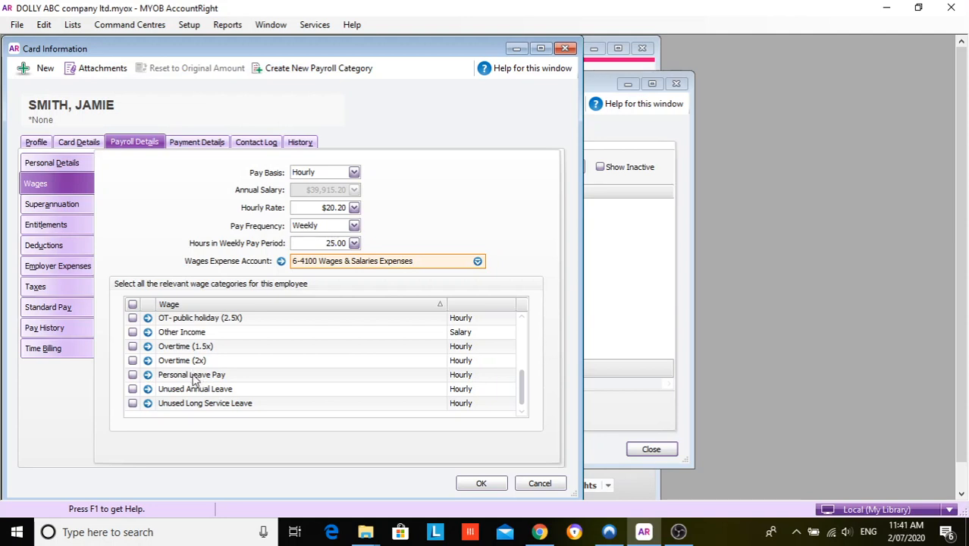
scroll(211, 386, up, 2)
scroll(211, 387, up, 1)
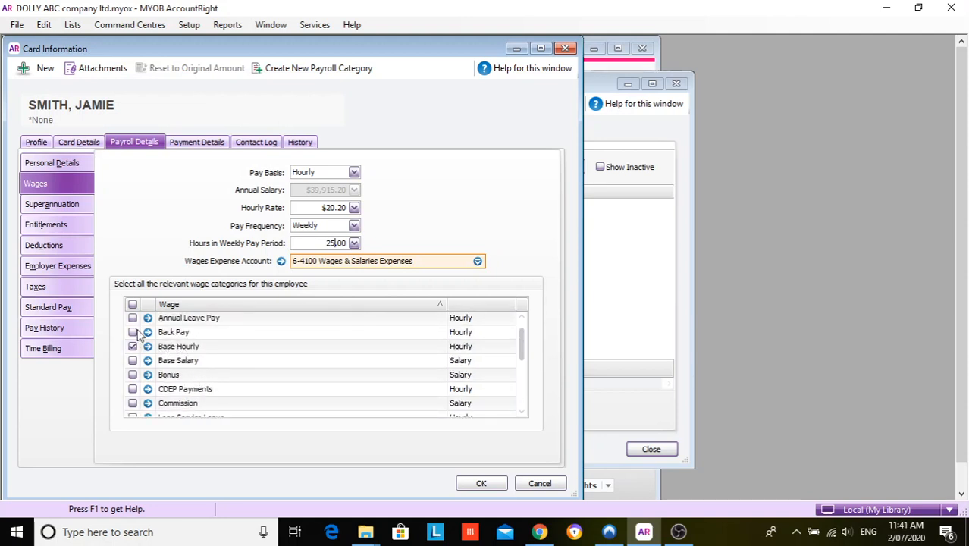
Try to add a new superannuation fund named Australian Super from the employee's superannuation details.
click(53, 206)
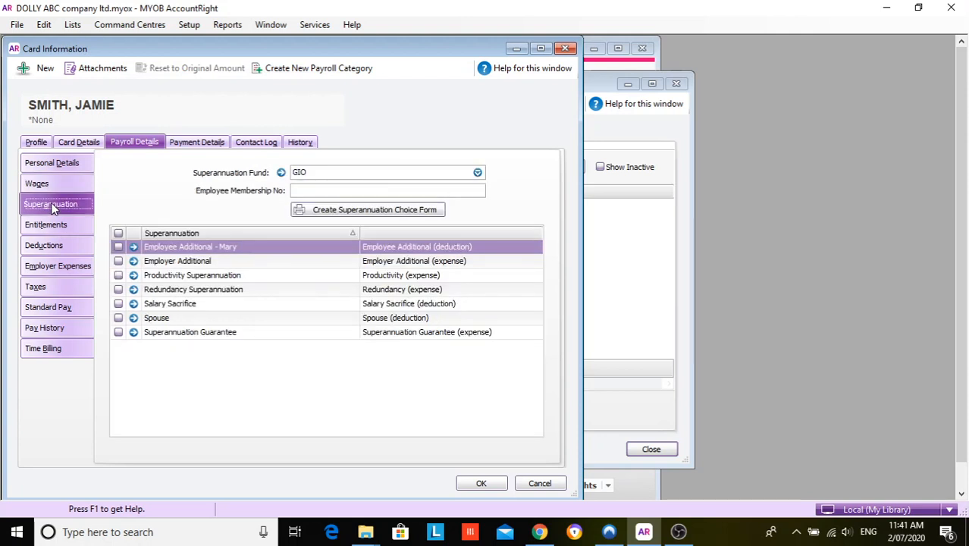
click(478, 173)
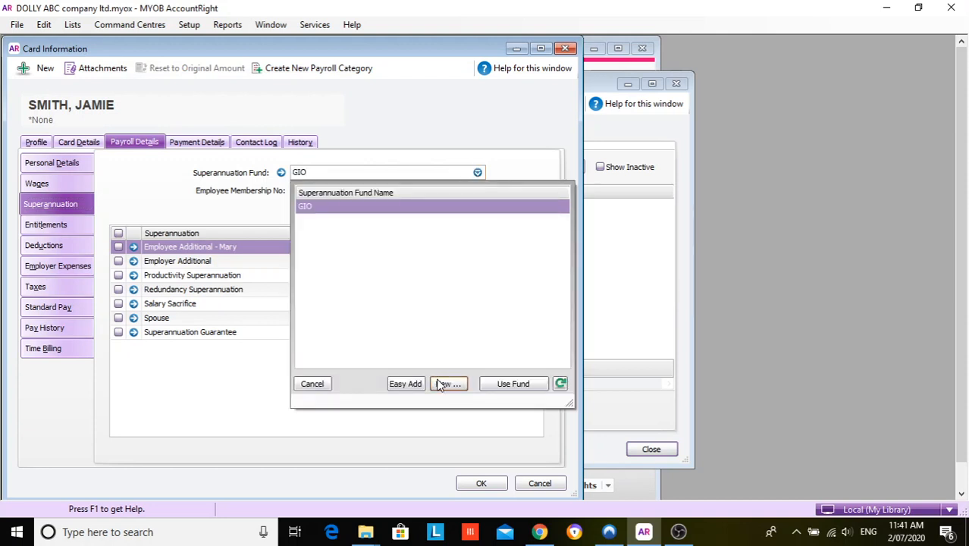
click(441, 385)
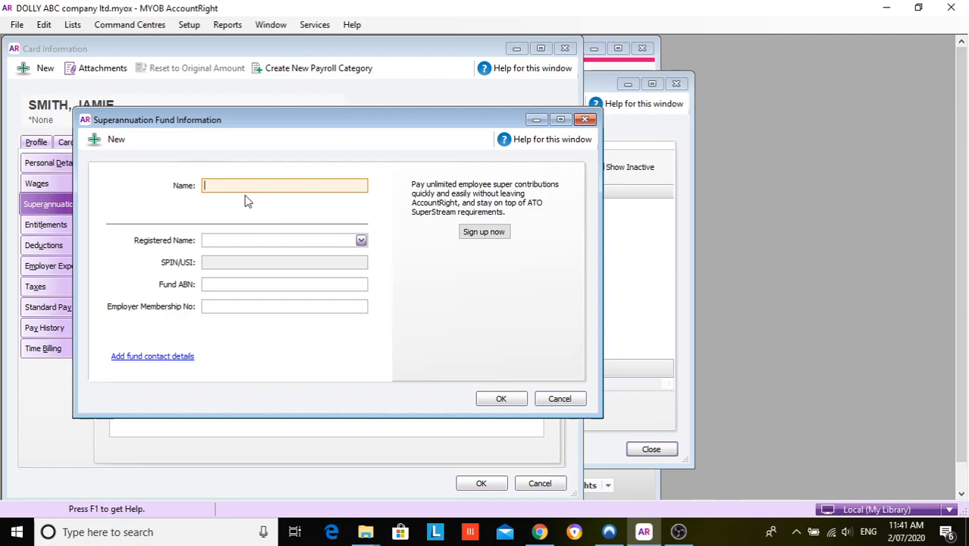
text(Australian Super)
click(501, 399)
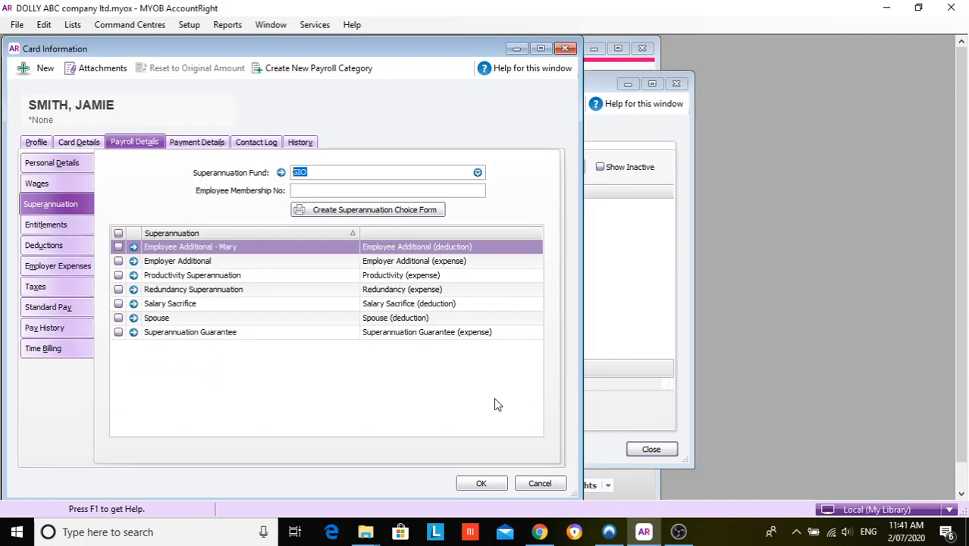
Start a new superannuation fund record and name it Australia Super.
click(478, 173)
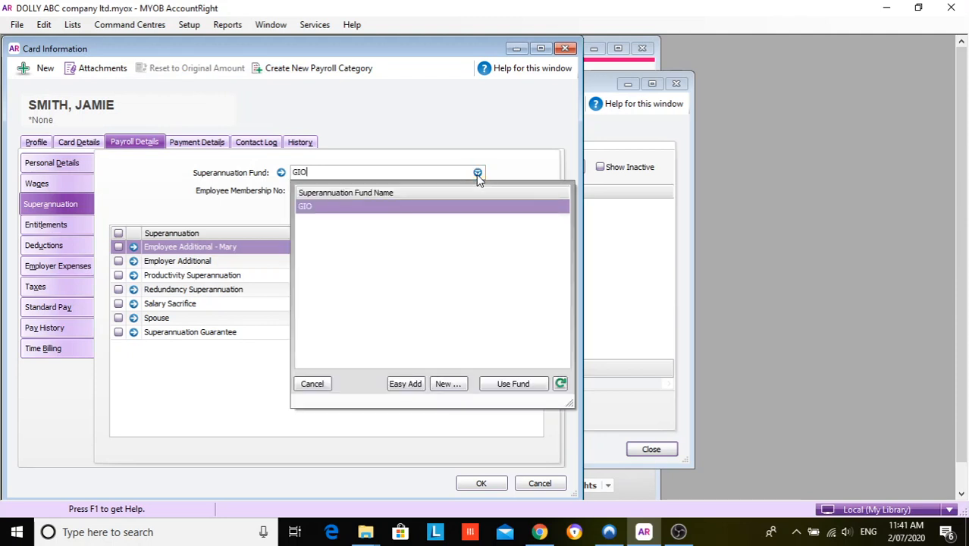
click(448, 384)
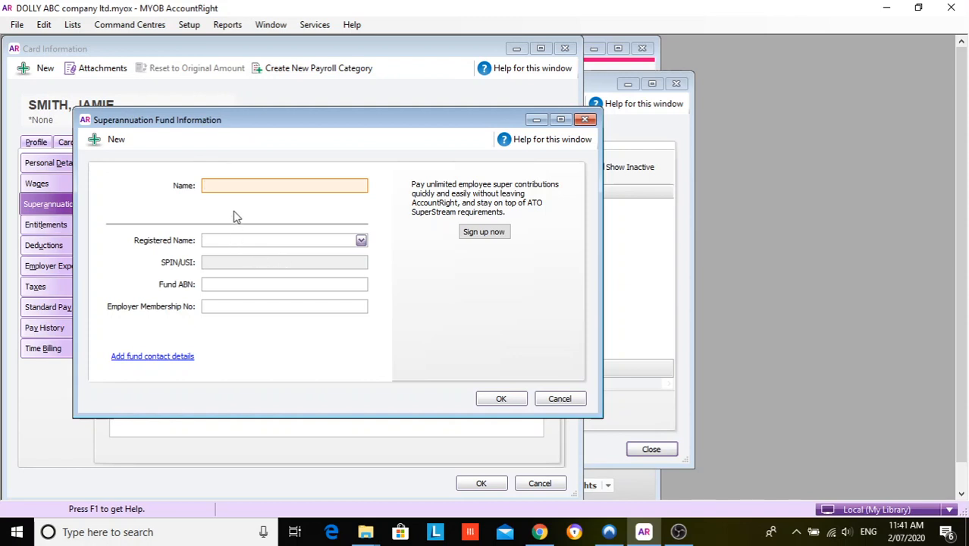
click(243, 240)
click(230, 187)
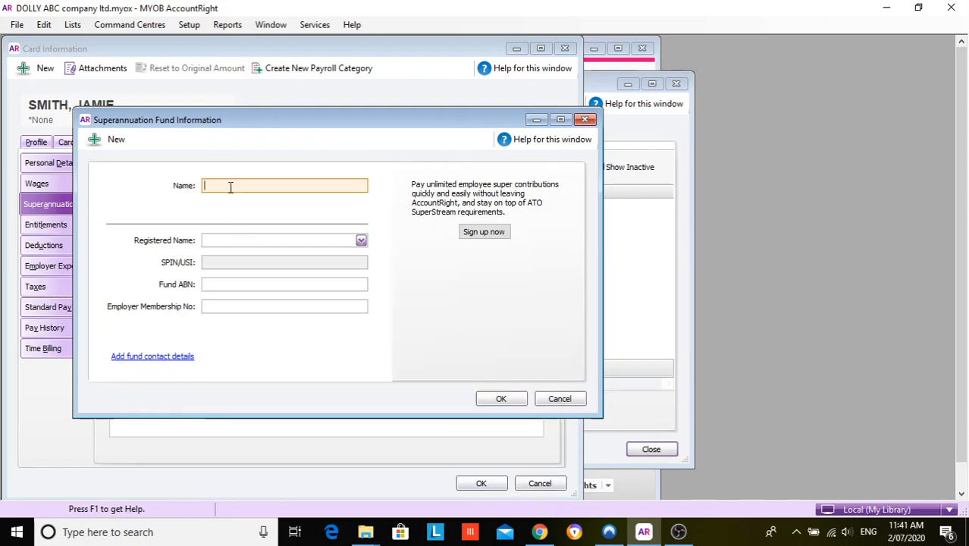
text(Australia)
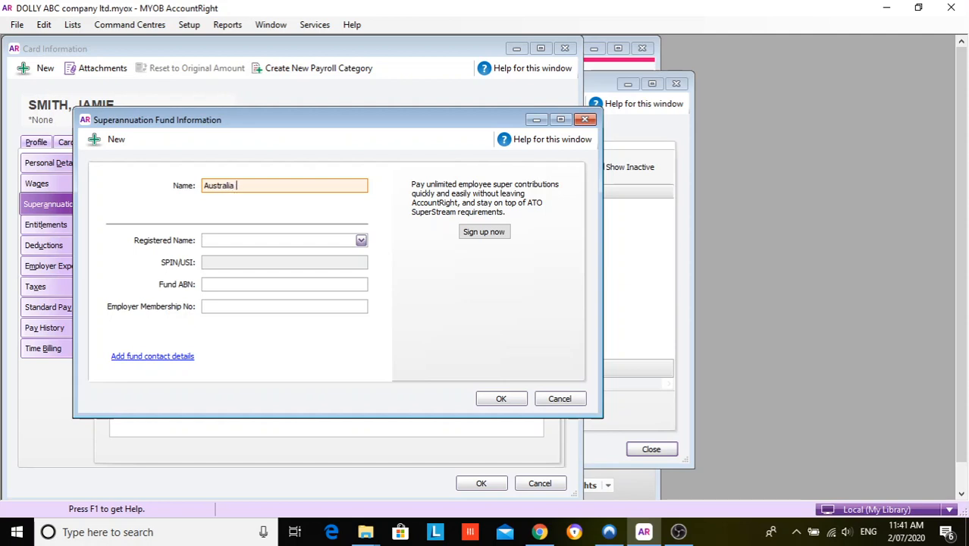
text( Super)
Search the registered fund names for "austra" and pick AUSTRALIAN CHOICE SUPER for the new fund.
click(231, 243)
click(229, 243)
click(227, 243)
click(227, 244)
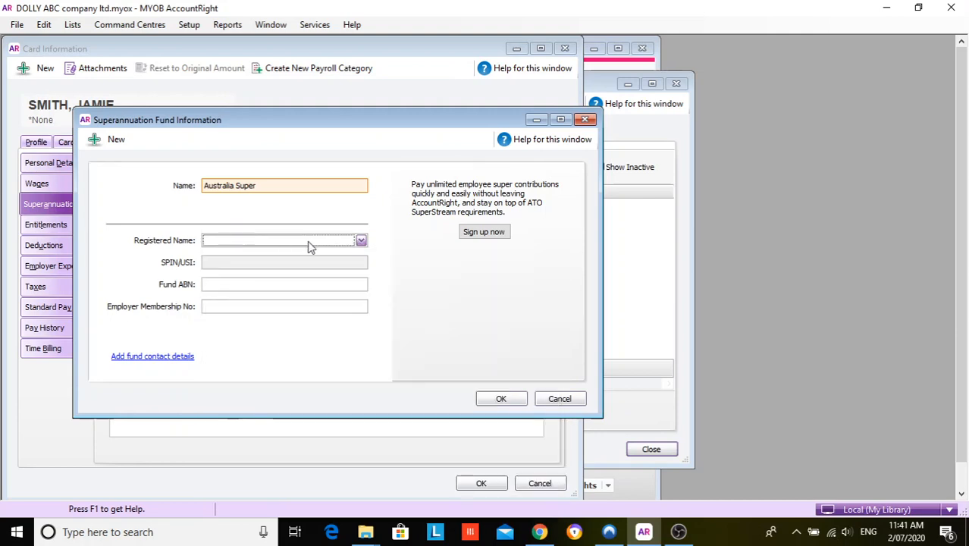
click(361, 241)
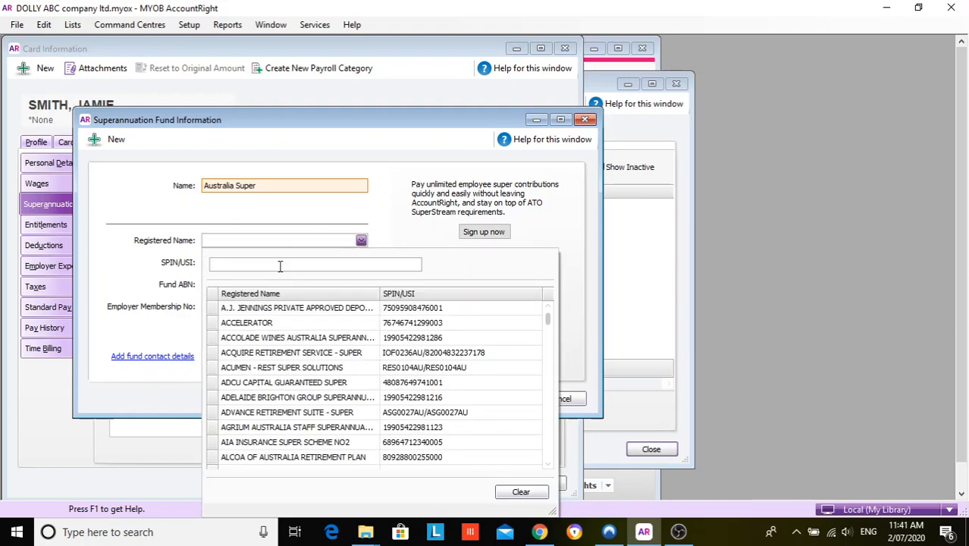
text(austra)
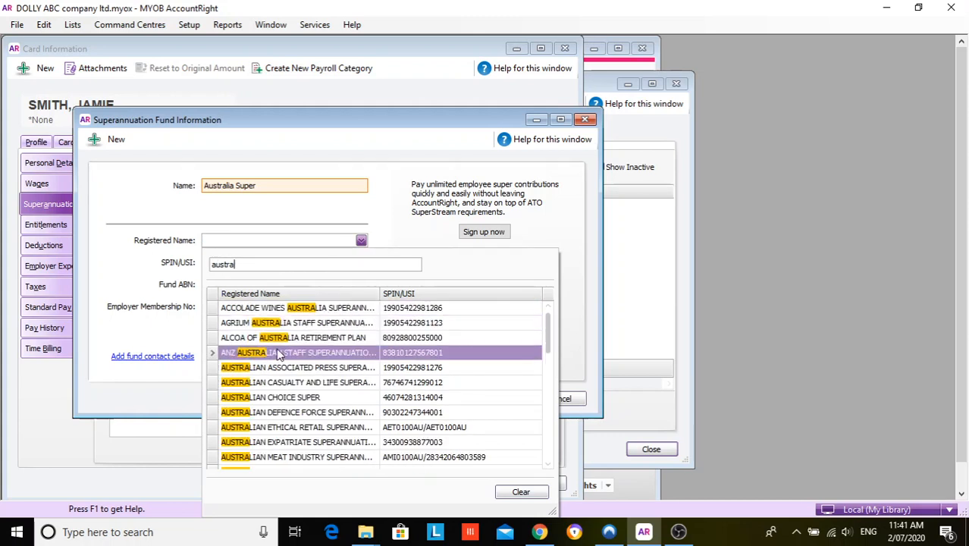
click(276, 398)
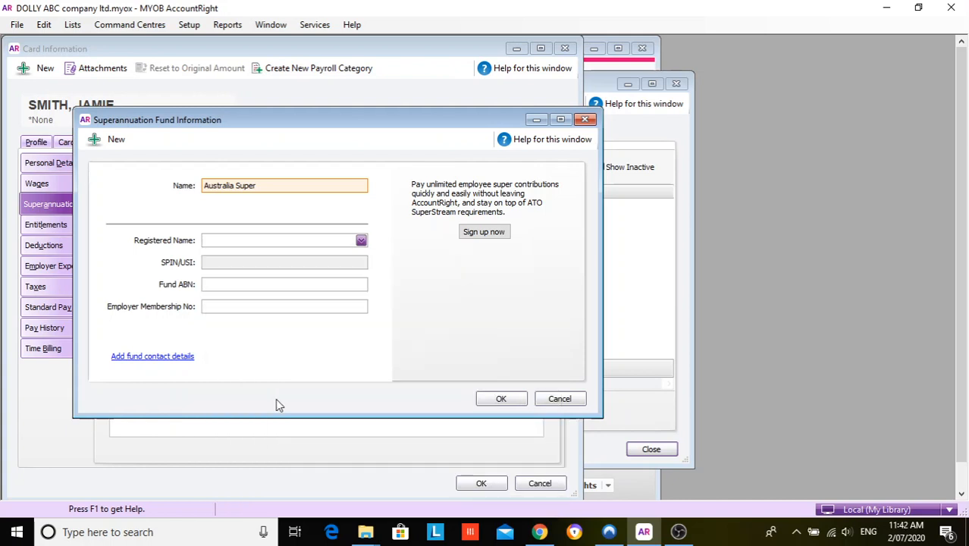
Set the employee's superannuation fund to GIO and enable the Superannuation Guarantee category.
click(479, 399)
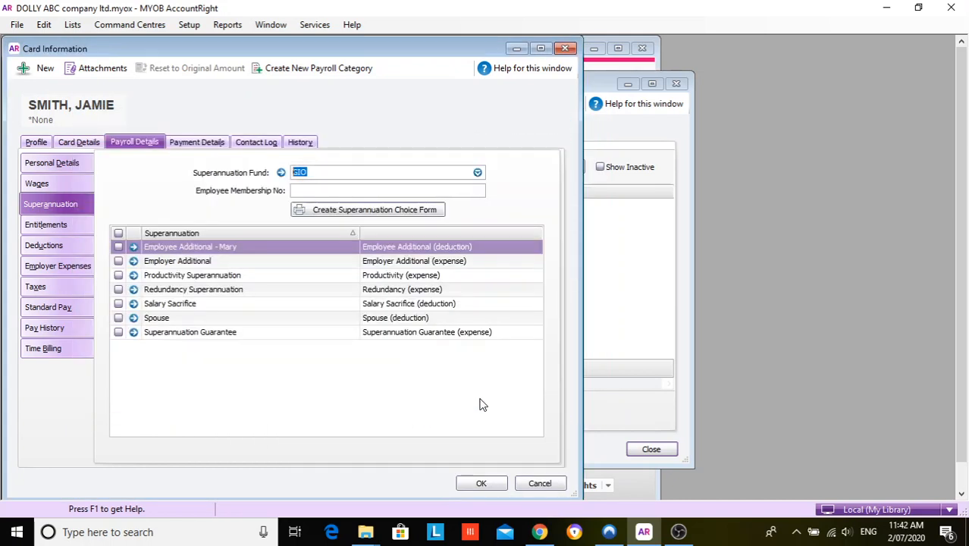
click(476, 172)
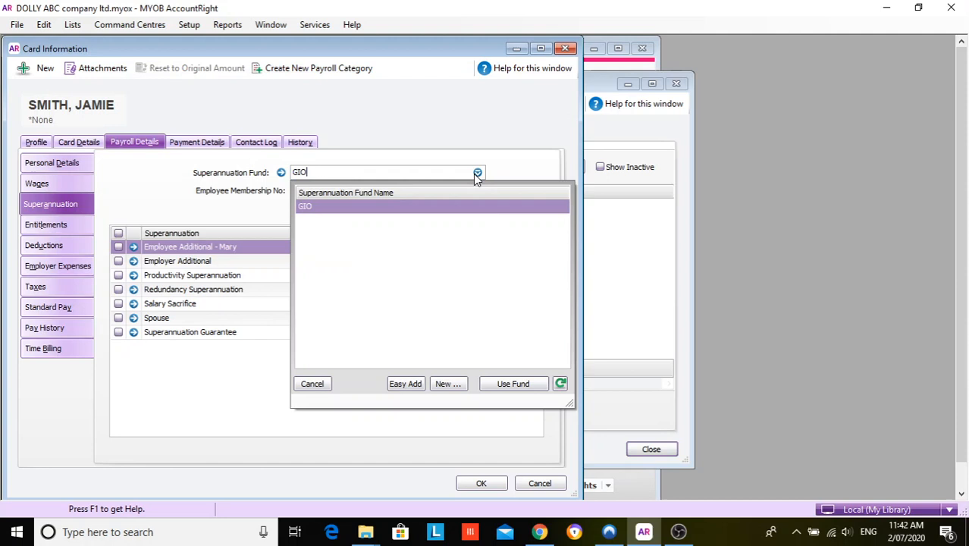
double_click(302, 211)
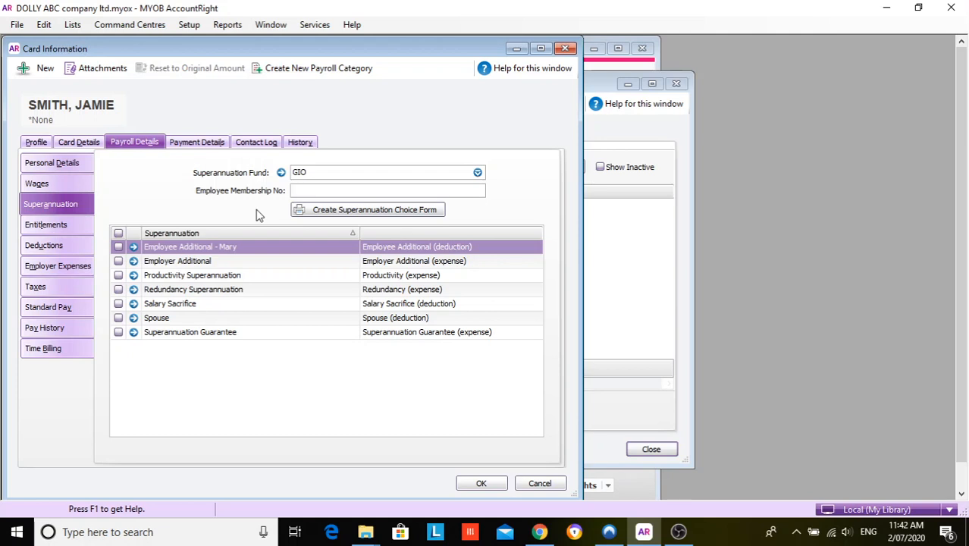
click(119, 332)
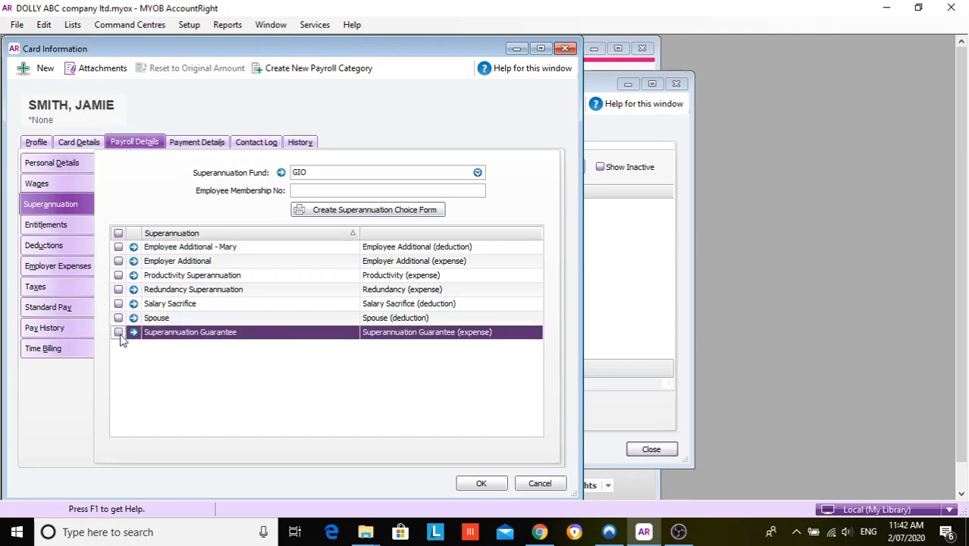
Try to create a new superannuation fund by searching registered names for "austra" and picking AUSTRALIAN CHOICE SUPER.
click(311, 173)
click(477, 172)
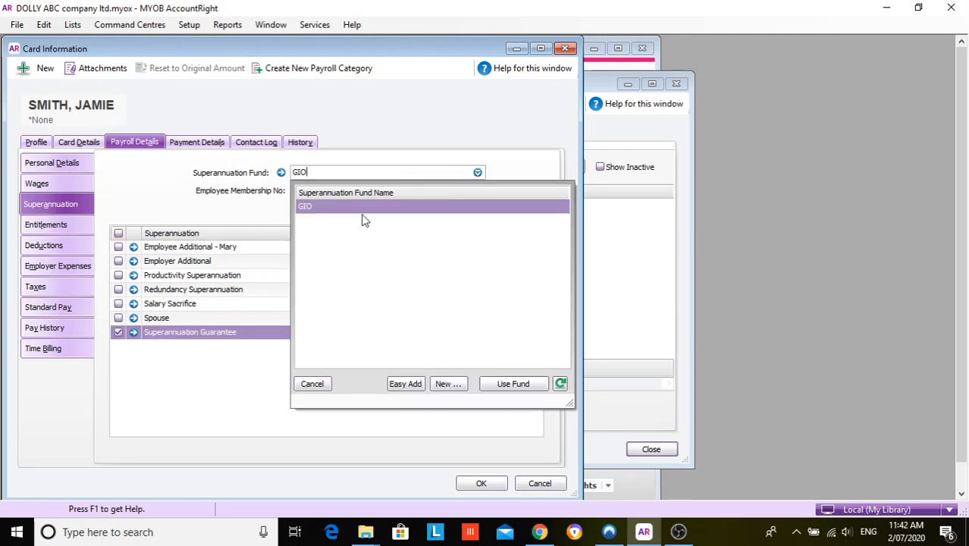
click(455, 392)
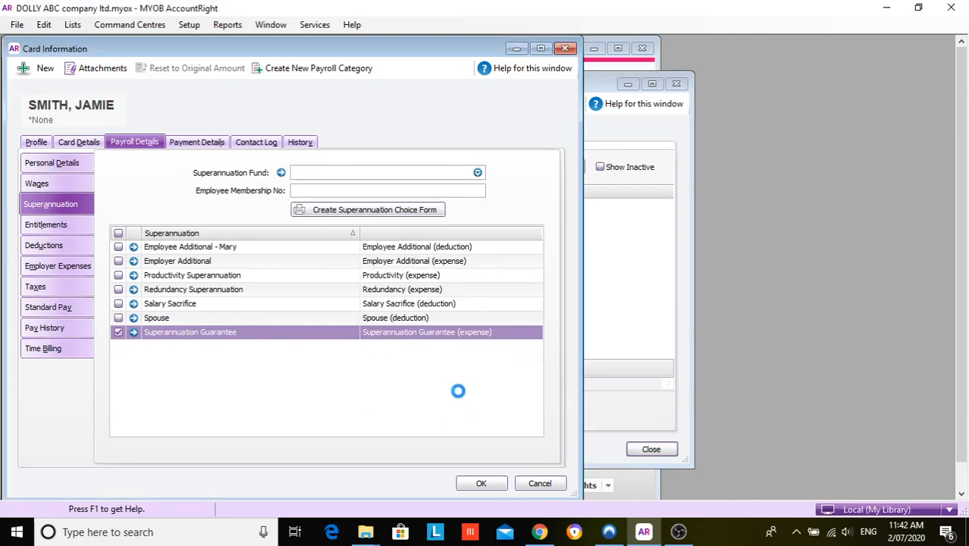
click(288, 241)
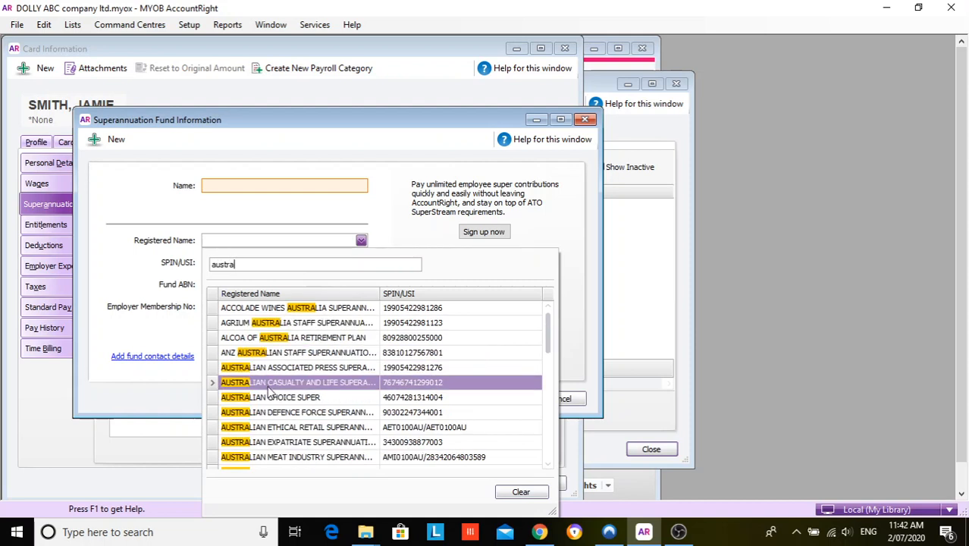
click(278, 397)
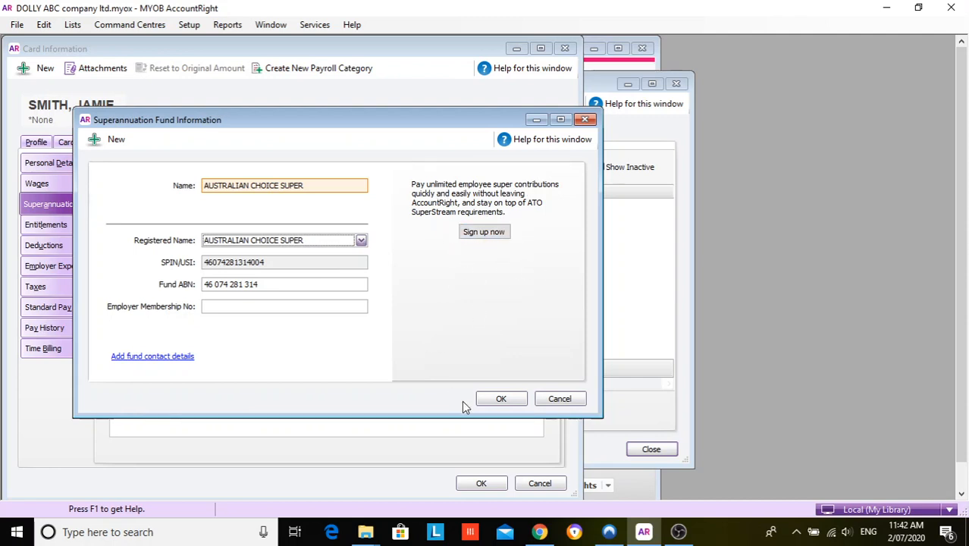
click(499, 398)
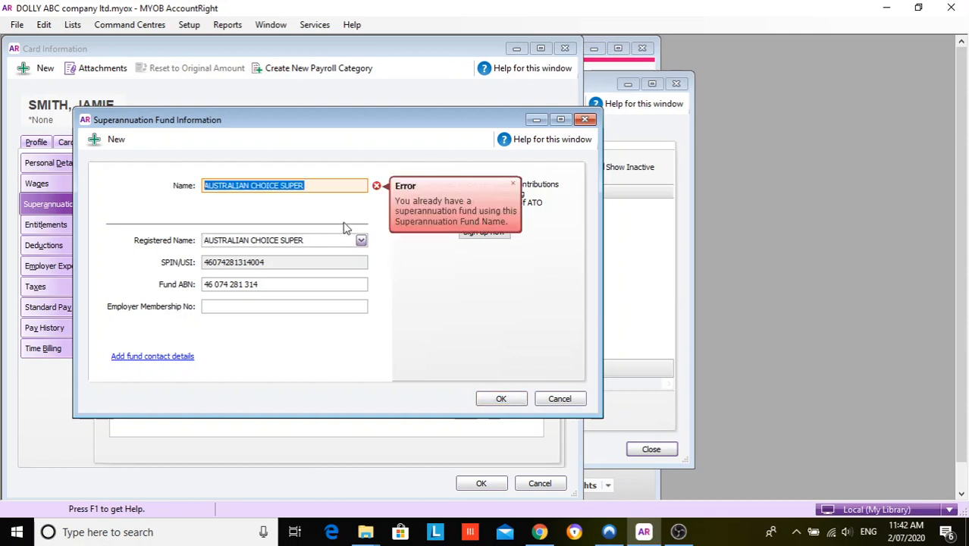
click(559, 398)
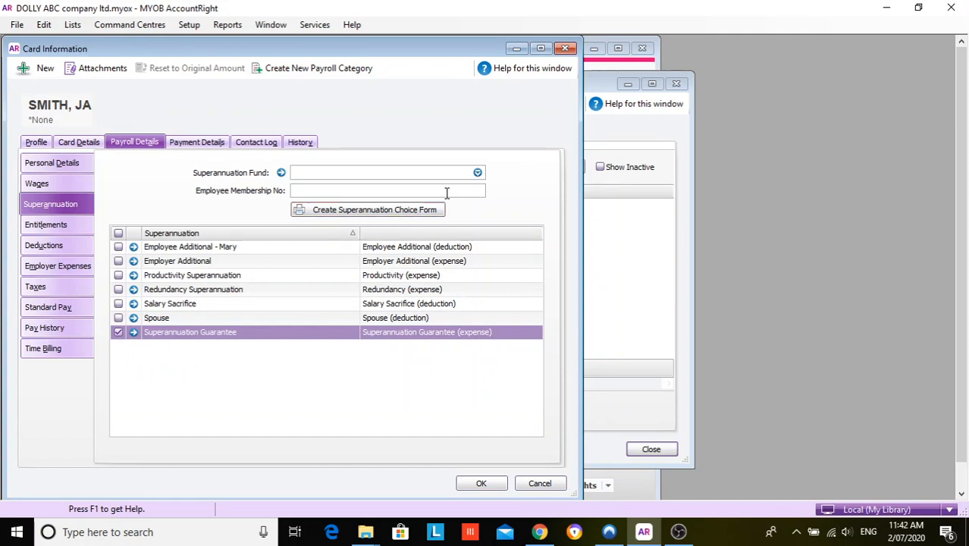
Assign the existing Australian Super fund as the employee's superannuation fund.
click(477, 174)
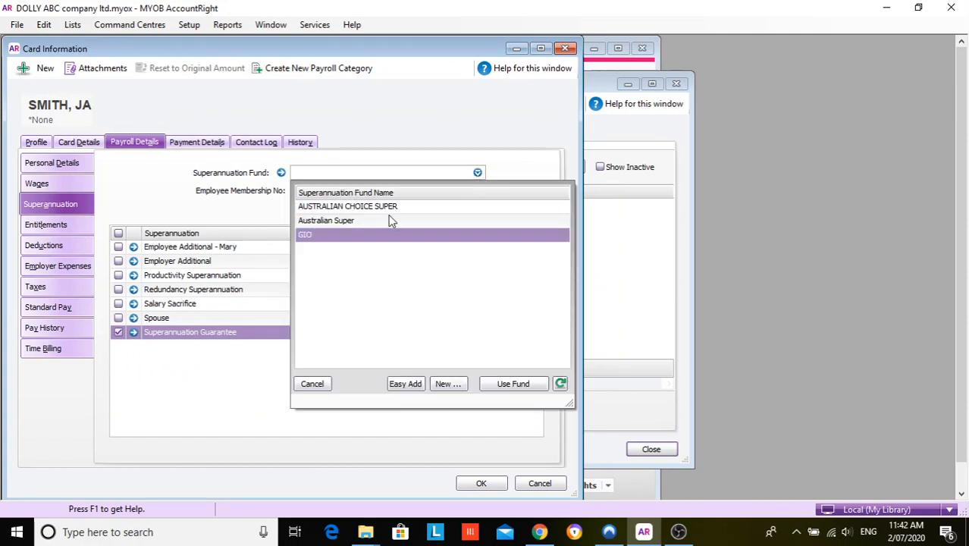
click(346, 221)
click(345, 220)
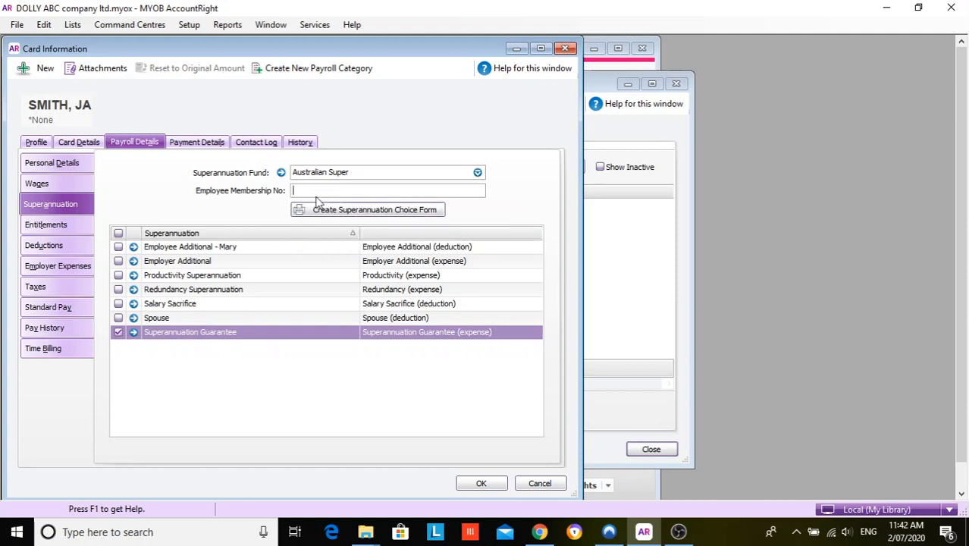
Enable the WorkCover employer expense for the employee and enter the employee's tax file number.
click(53, 227)
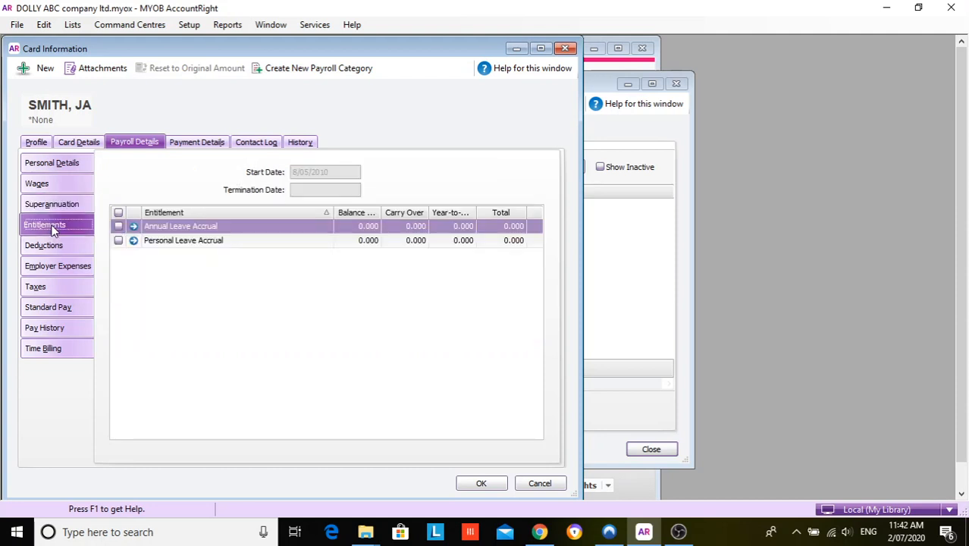
click(44, 247)
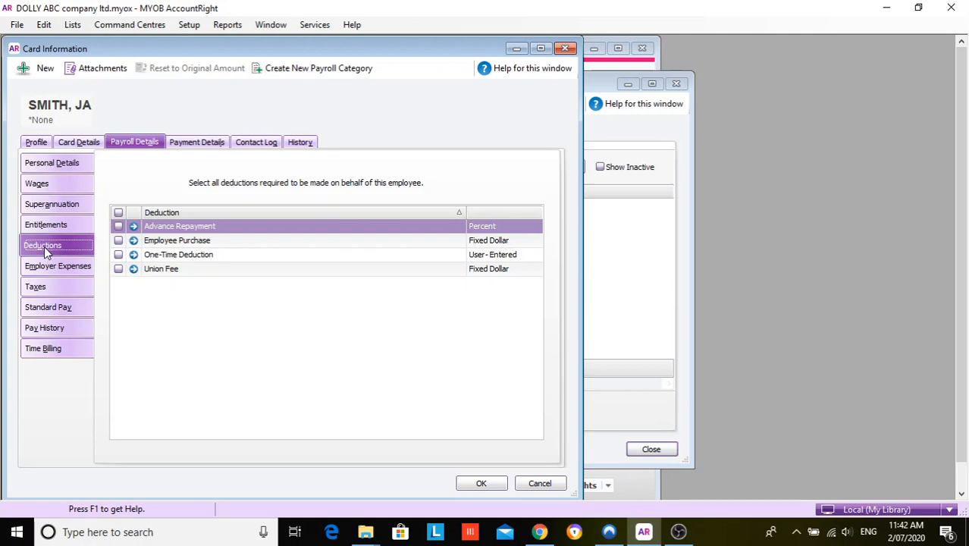
click(47, 266)
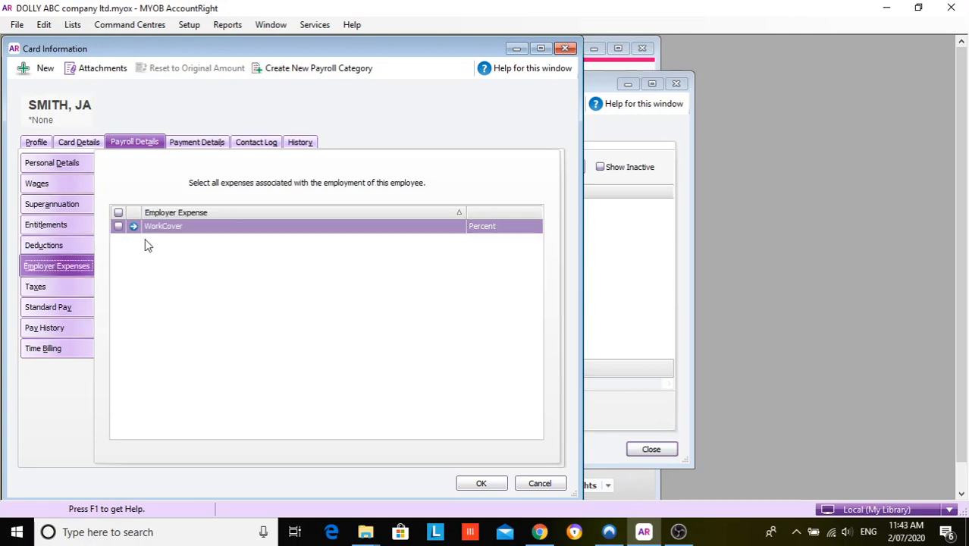
click(118, 226)
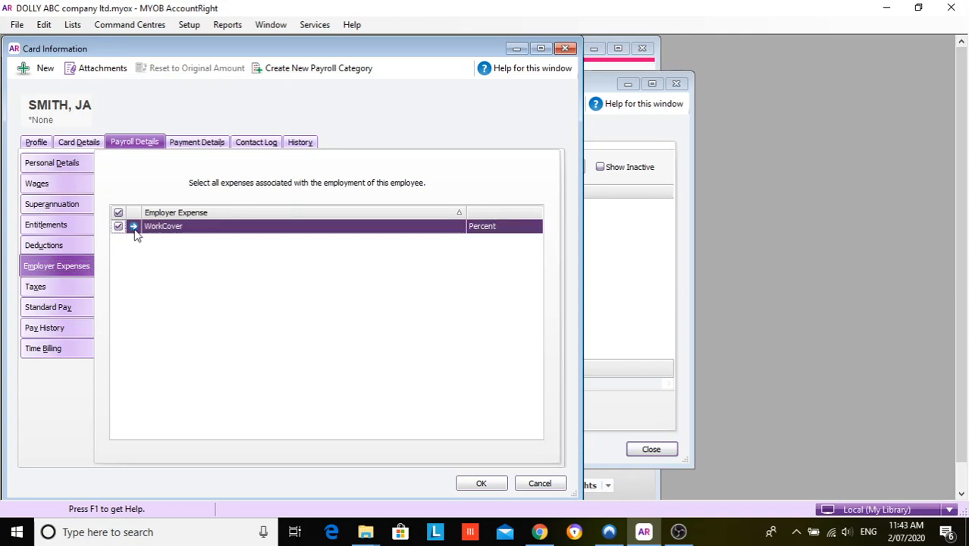
click(46, 287)
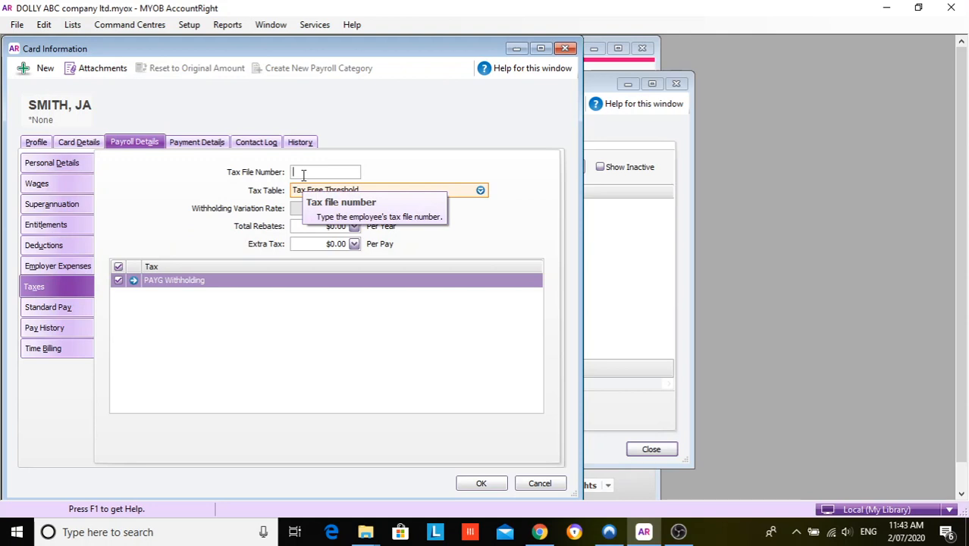
text(222 456 789)
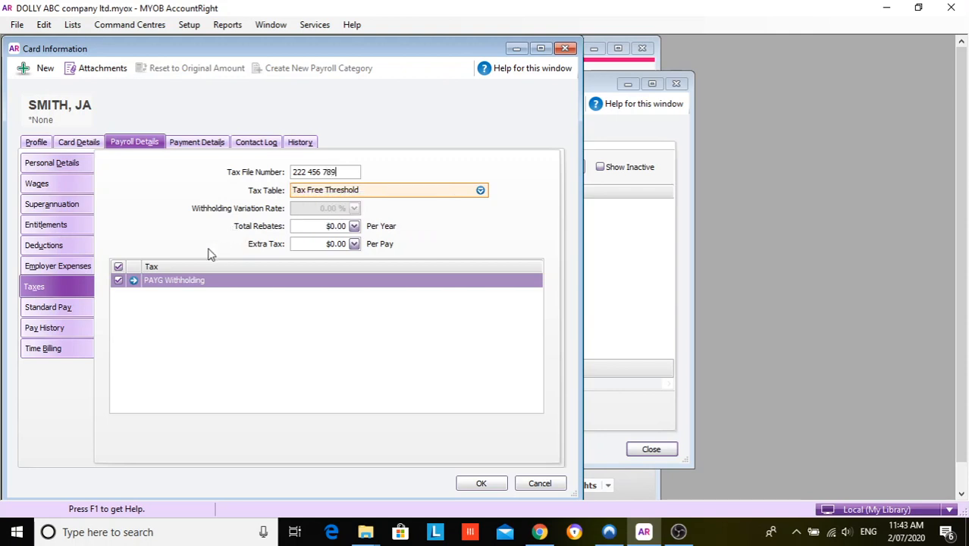
Set the employee's payment method to Electronic with the bank statement text PAY.
click(196, 143)
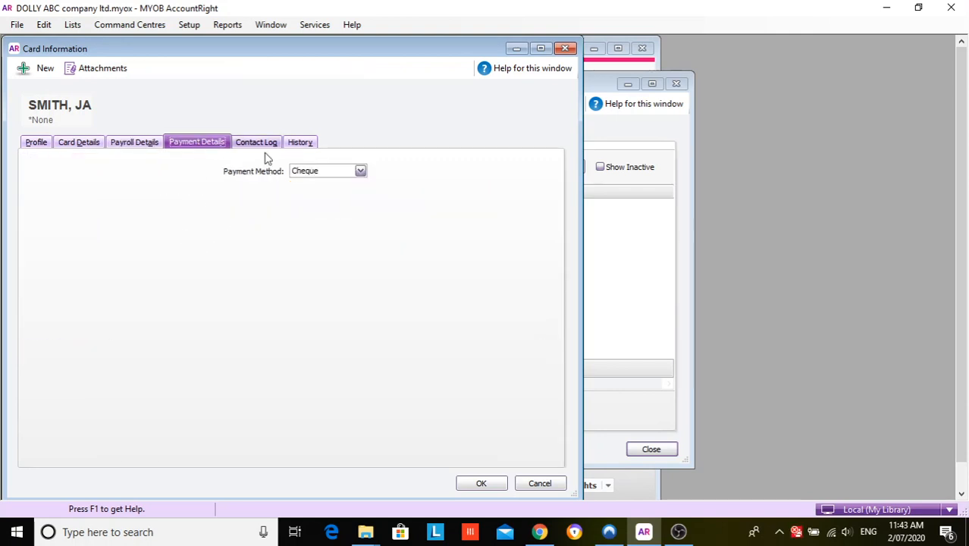
click(360, 172)
click(310, 206)
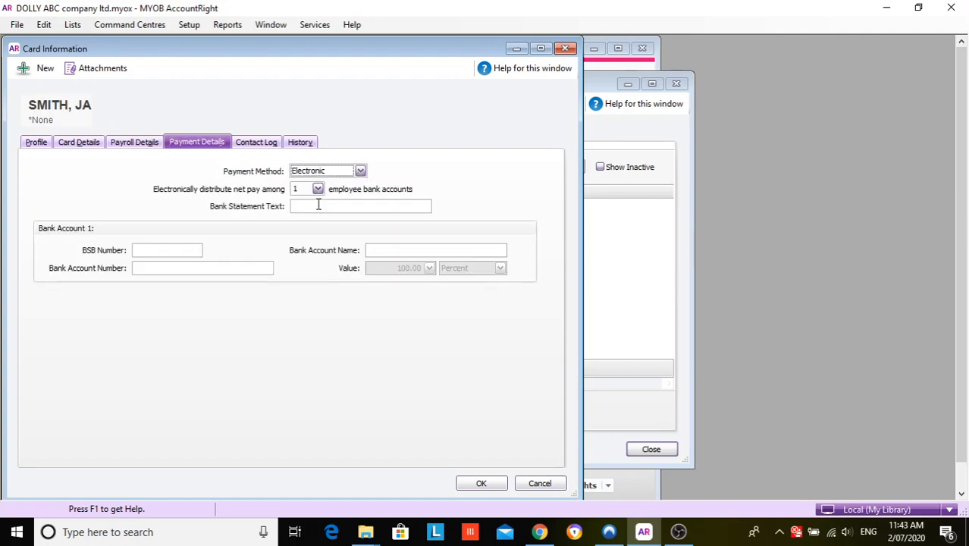
click(294, 206)
text(PAY)
Fill in the employee's BSB number, bank account number and bank account name, and save the card.
click(173, 250)
text(062-456)
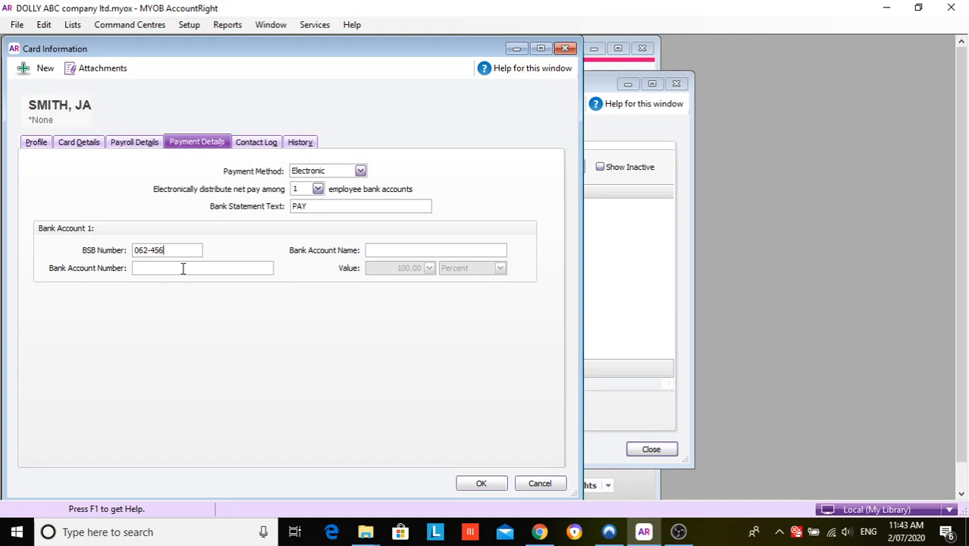
click(182, 268)
text(56168945)
click(389, 254)
text(JAMIE SMITH)
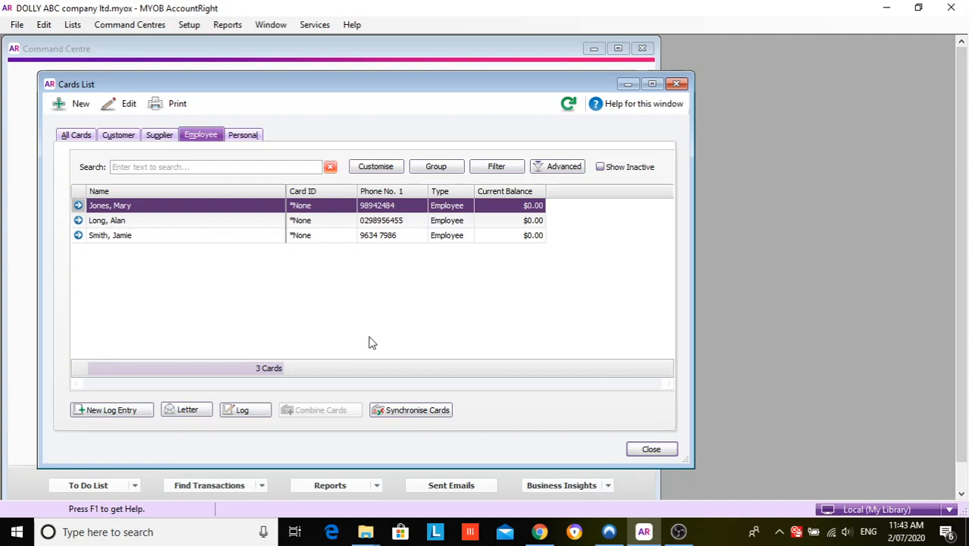
click(677, 532)
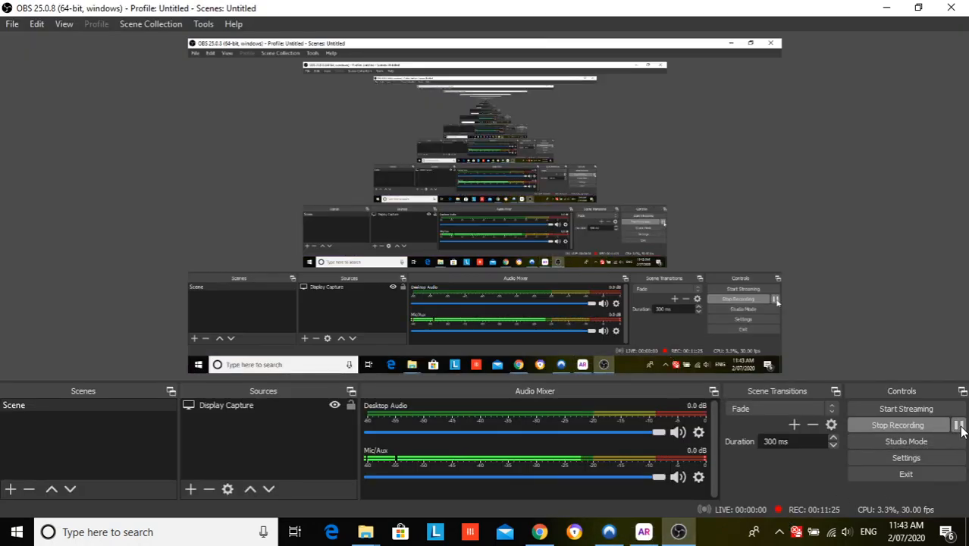
click(958, 425)
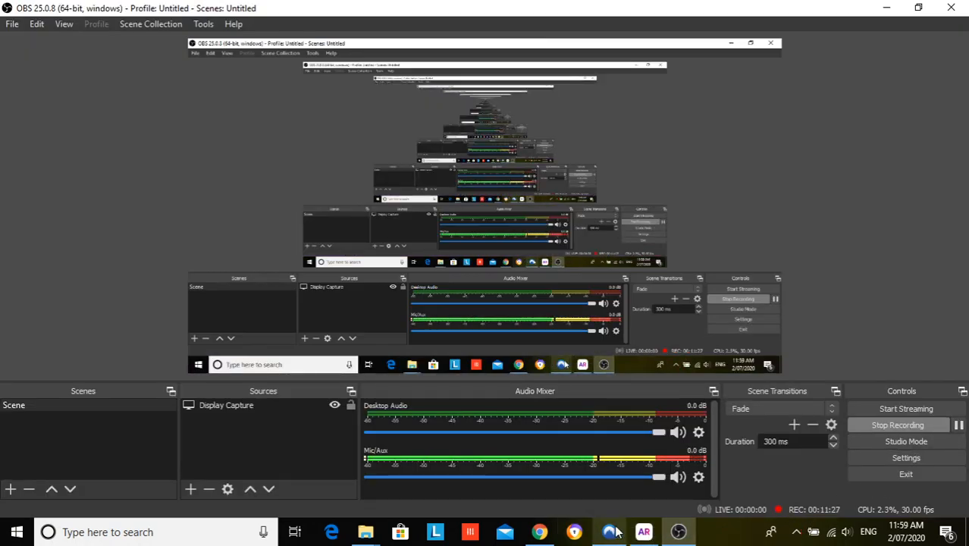
click(643, 532)
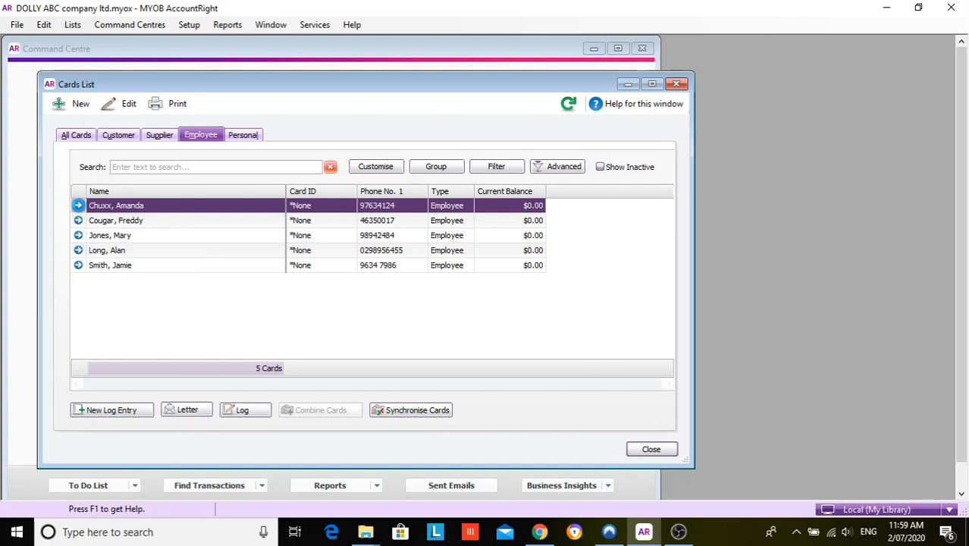
Examine the leave entitlements and wage categories on the first listed employee's card, and close the card without saving.
click(78, 205)
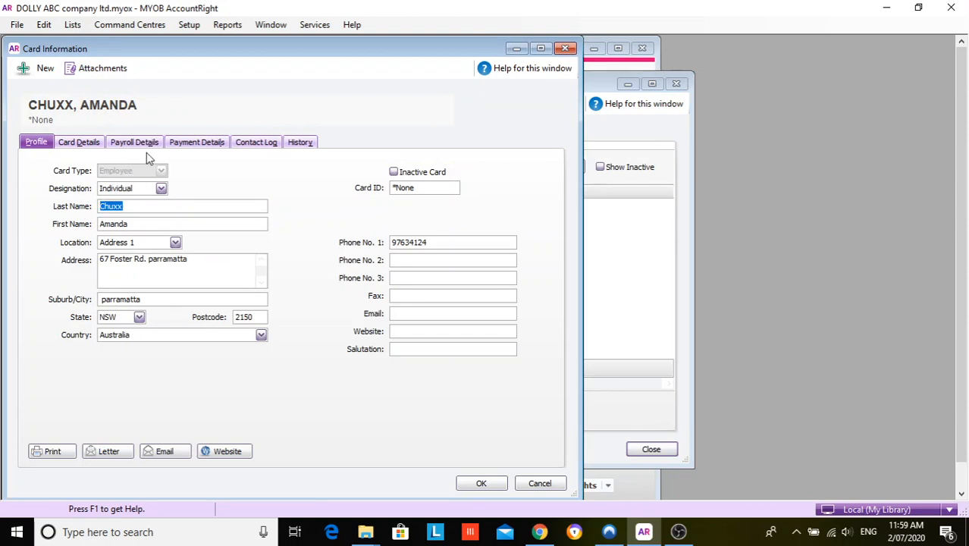
click(179, 146)
click(127, 143)
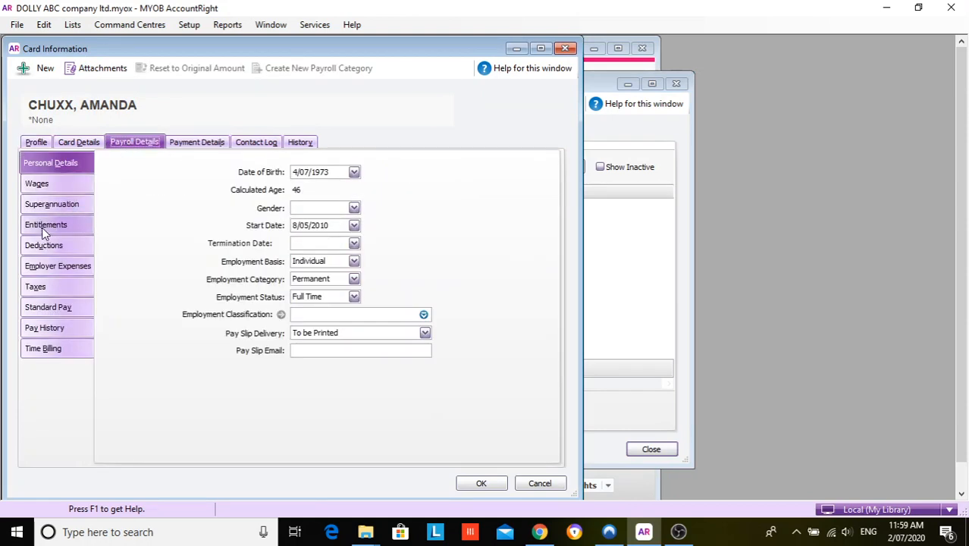
click(43, 228)
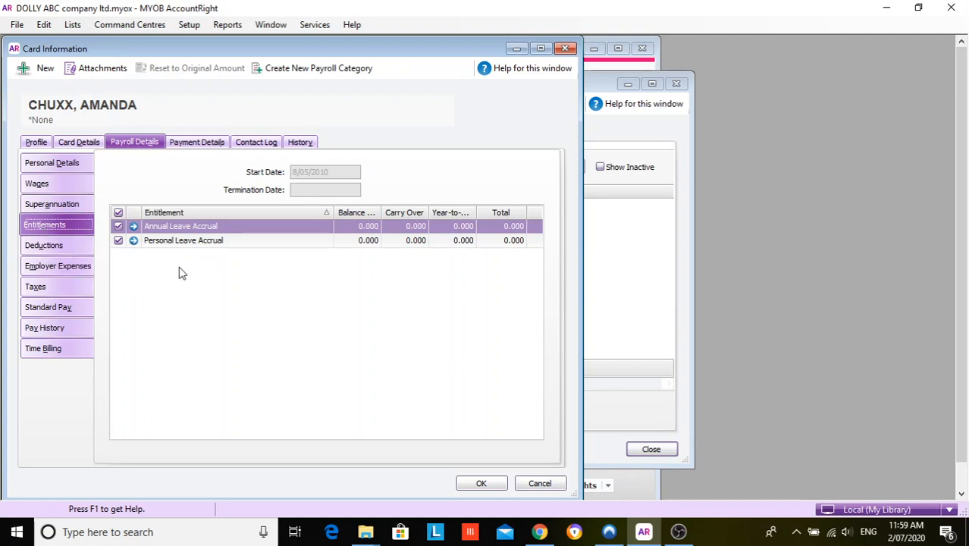
click(49, 186)
scroll(193, 342, down, 5)
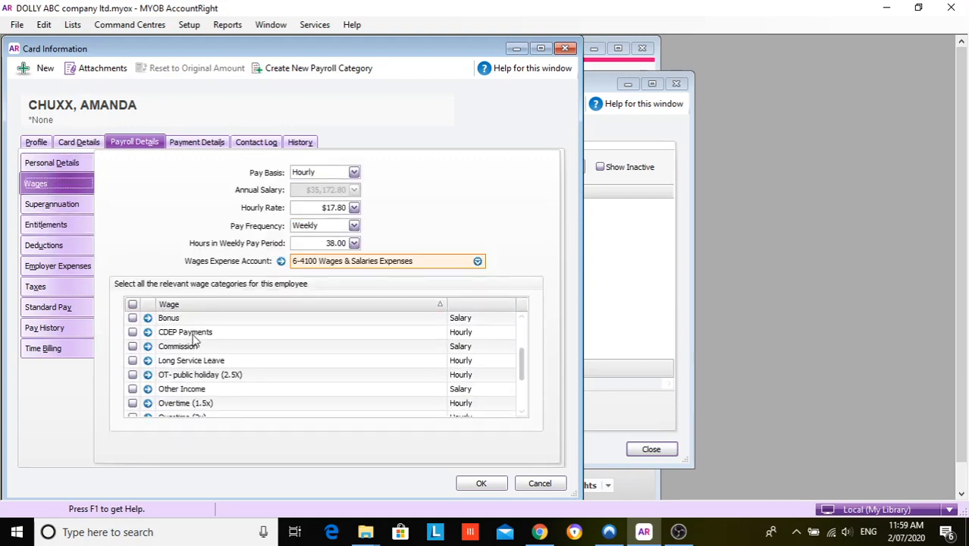
scroll(196, 342, down, 1)
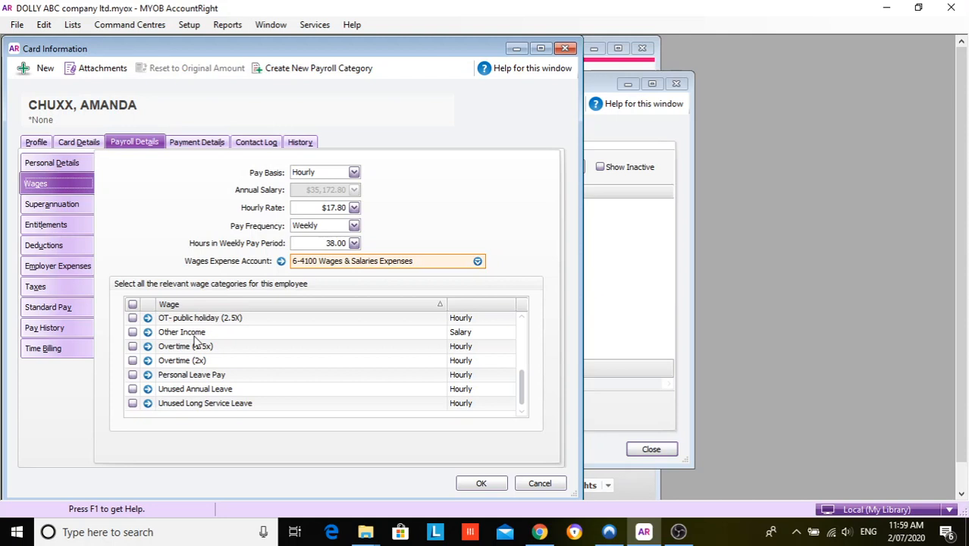
scroll(196, 341, up, 8)
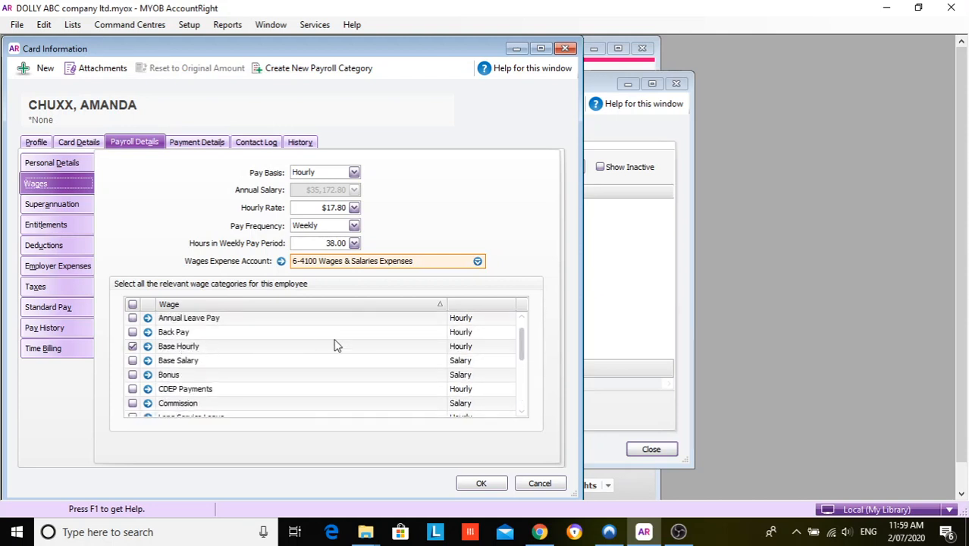
click(540, 483)
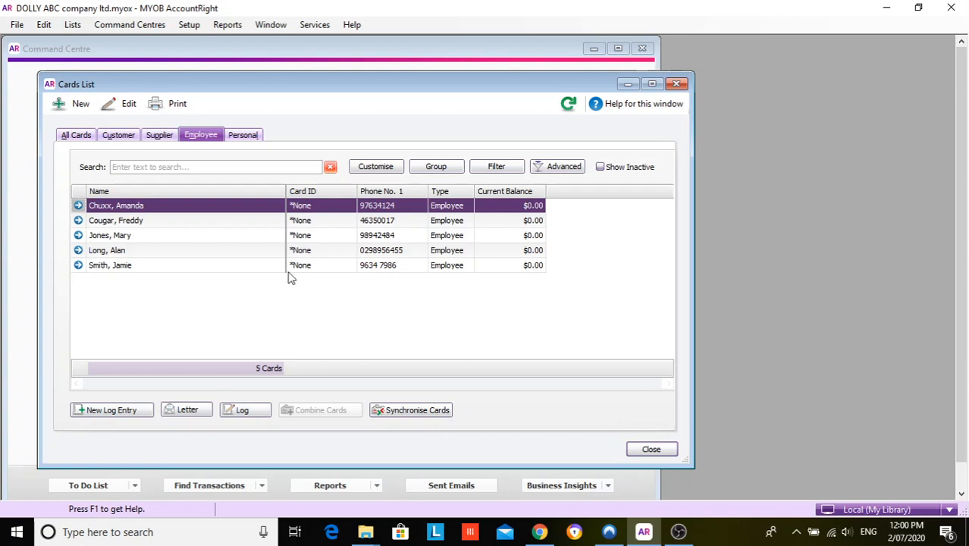
Close the cards list, open the payroll categories, and examine the Annual Leave Pay wage category's pay rate settings without saving.
click(653, 451)
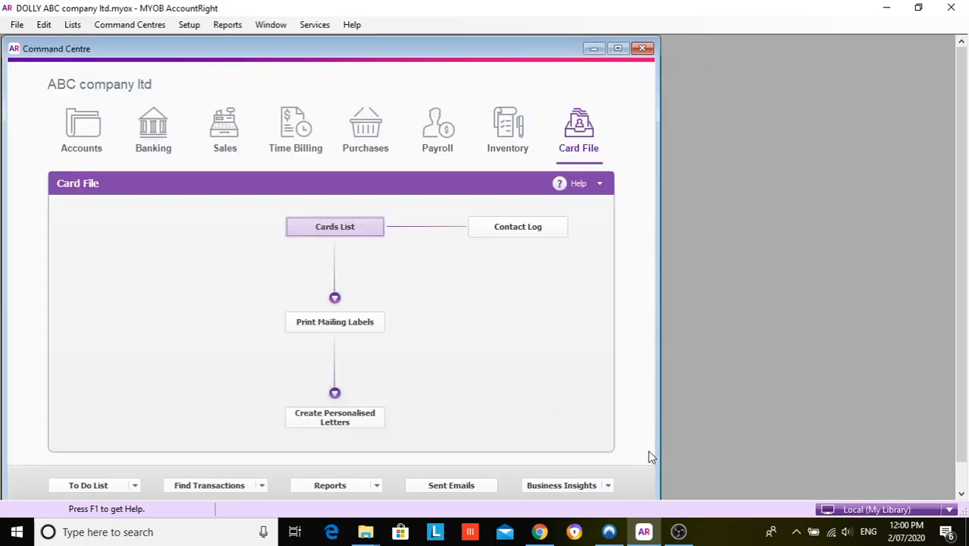
click(447, 142)
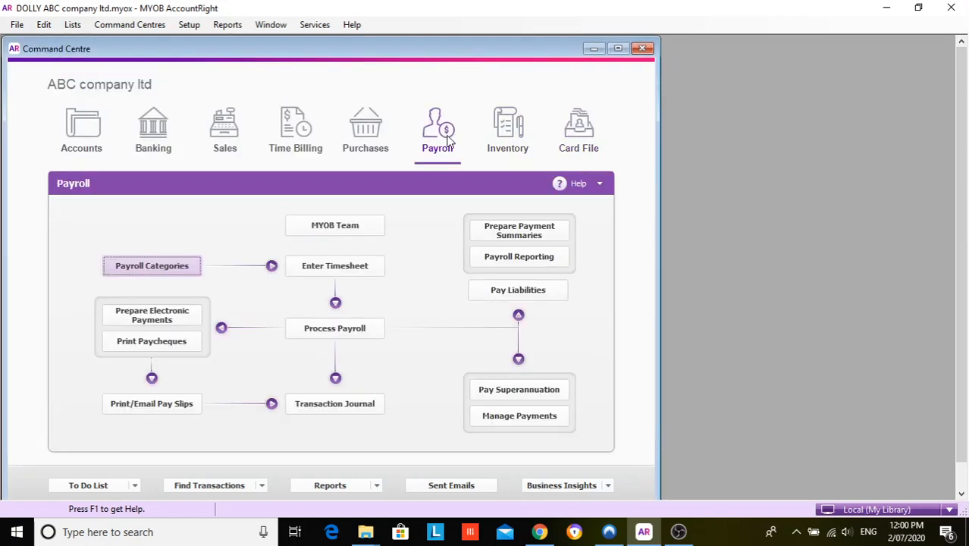
click(188, 259)
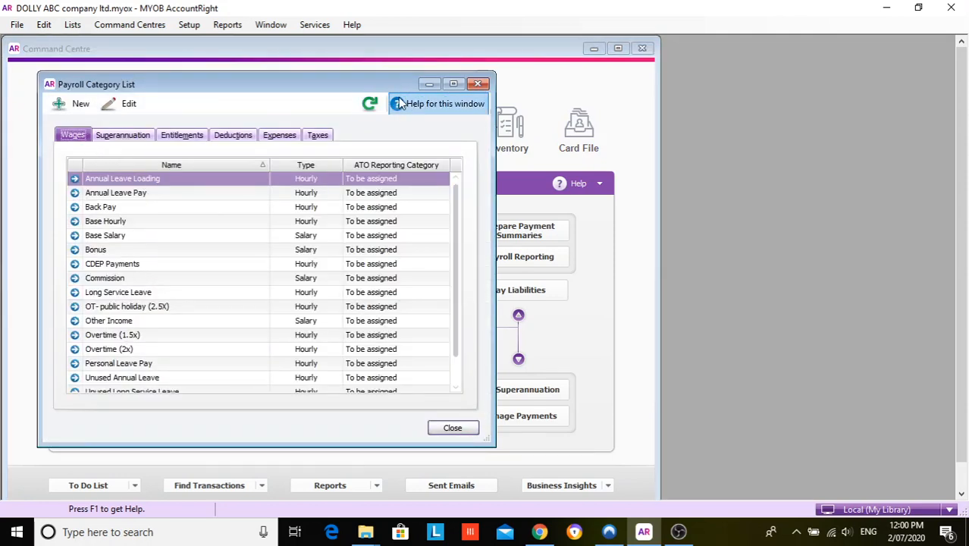
click(454, 84)
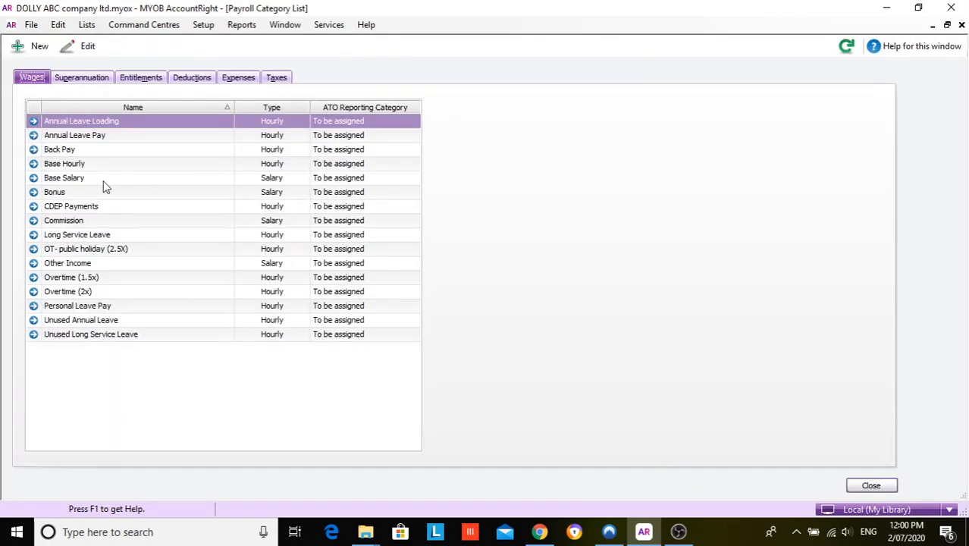
click(34, 135)
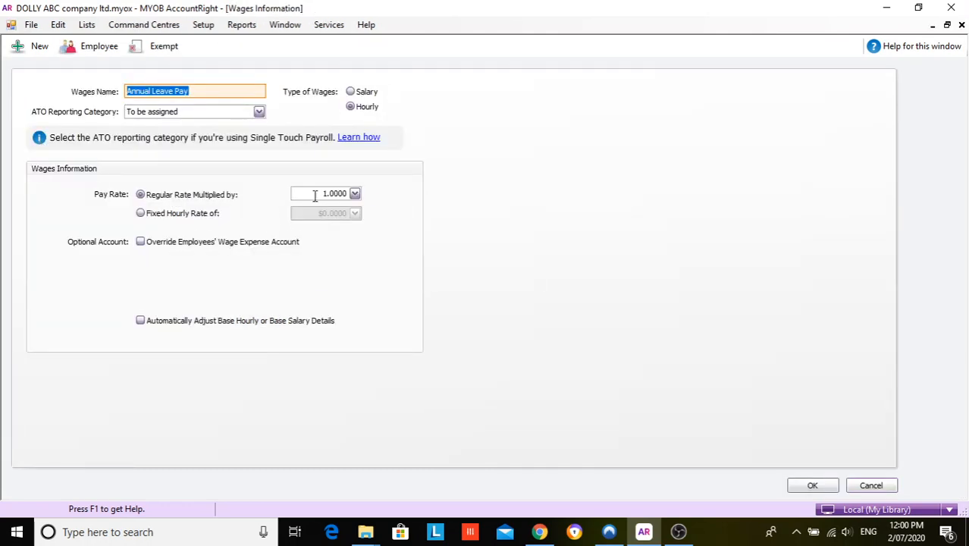
mouse_move(313, 192)
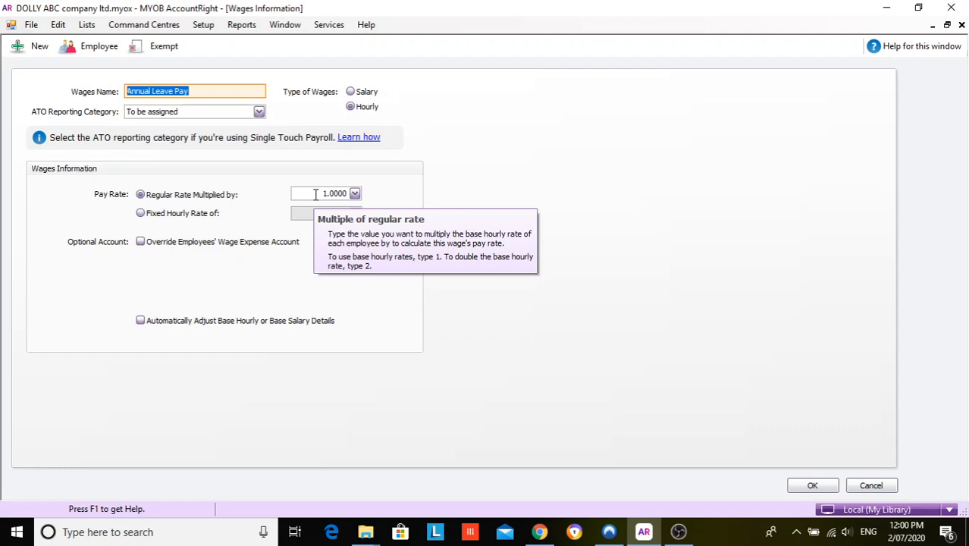
click(882, 486)
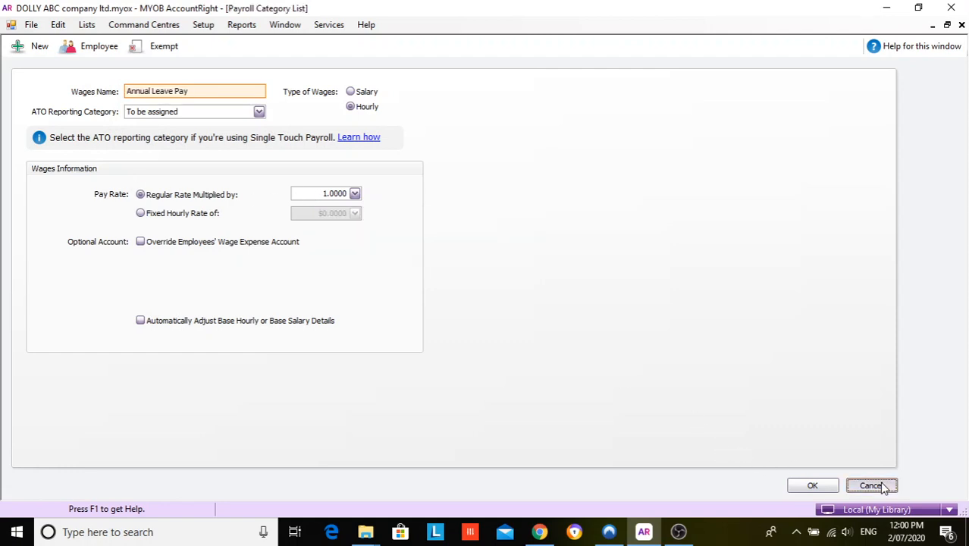
Set the Annual Leave Accrual entitlement's calculation basis to 8.097 percent of gross hours.
click(139, 84)
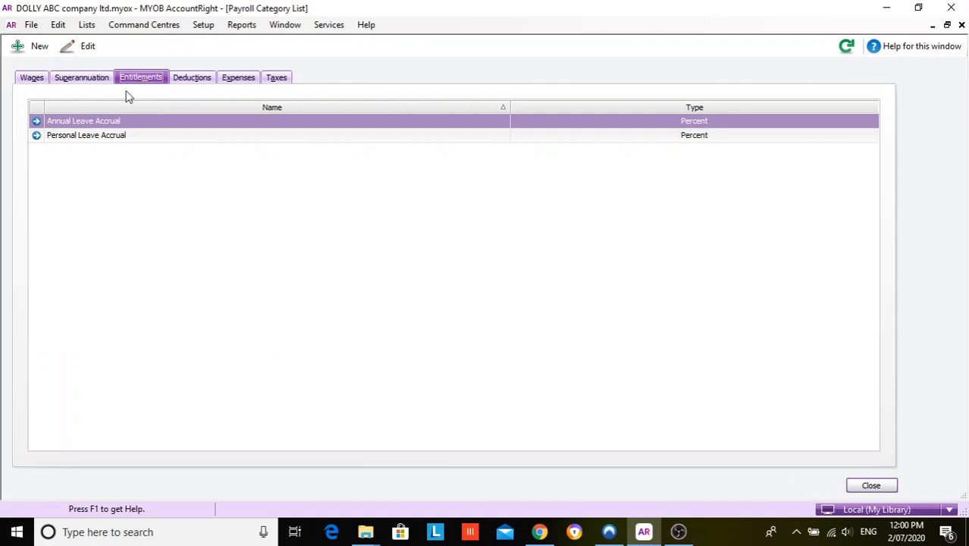
click(36, 120)
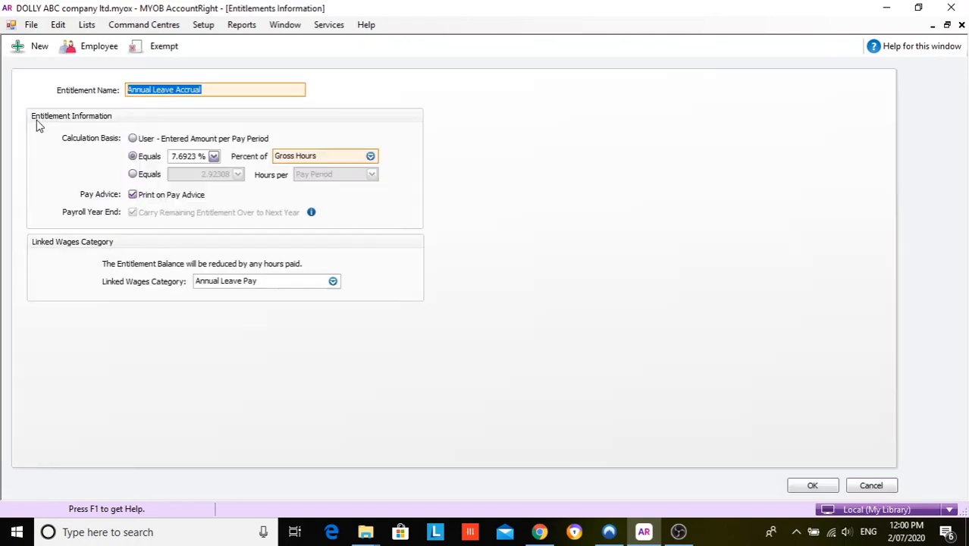
mouse_move(173, 156)
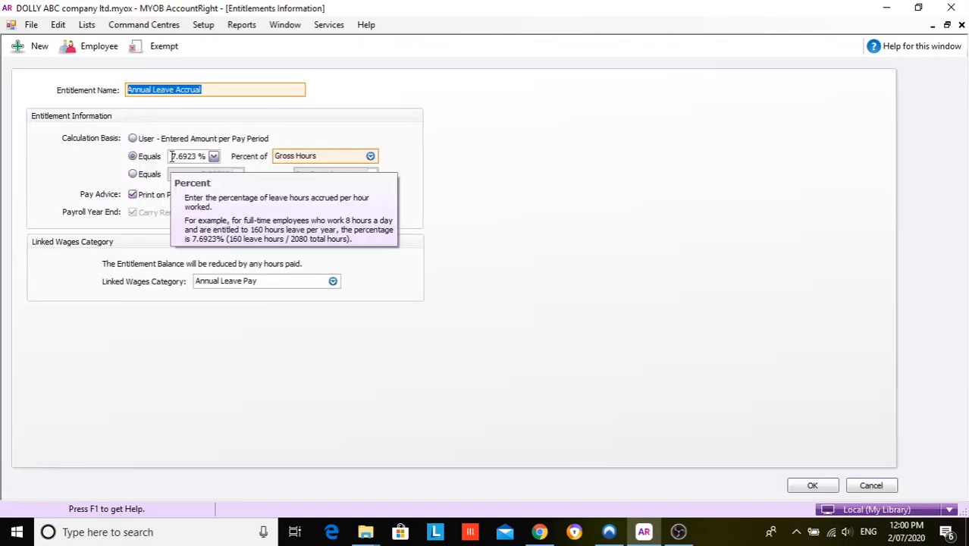
click(173, 157)
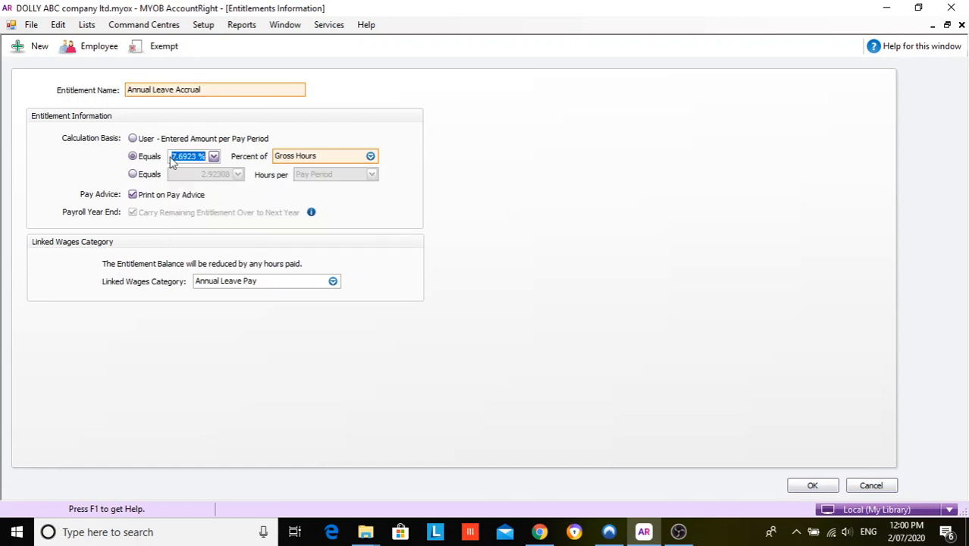
mouse_move(173, 157)
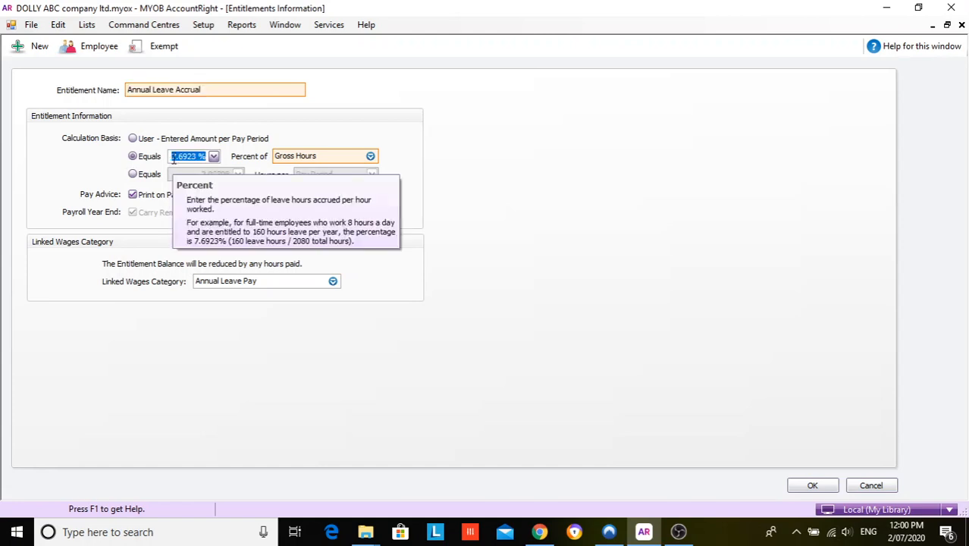
text(8.09)
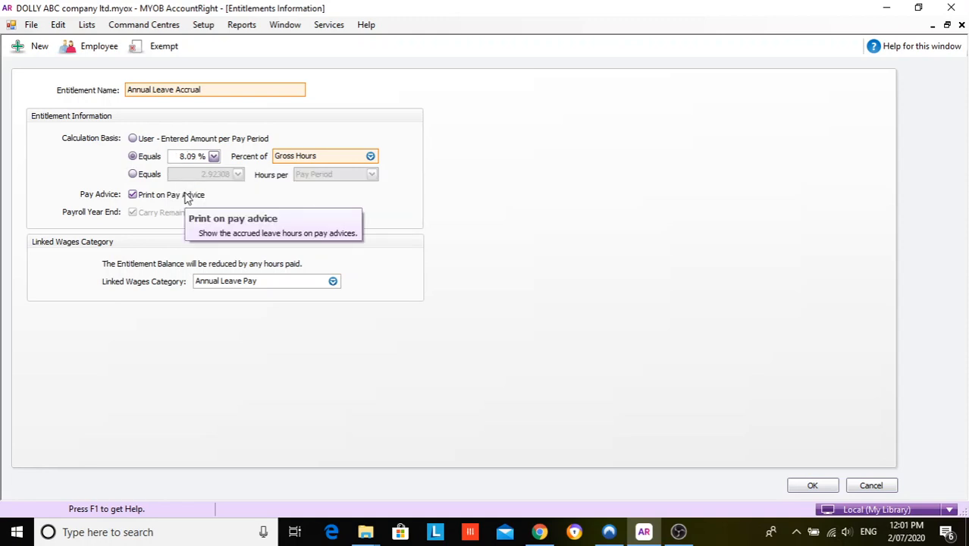
text(7)
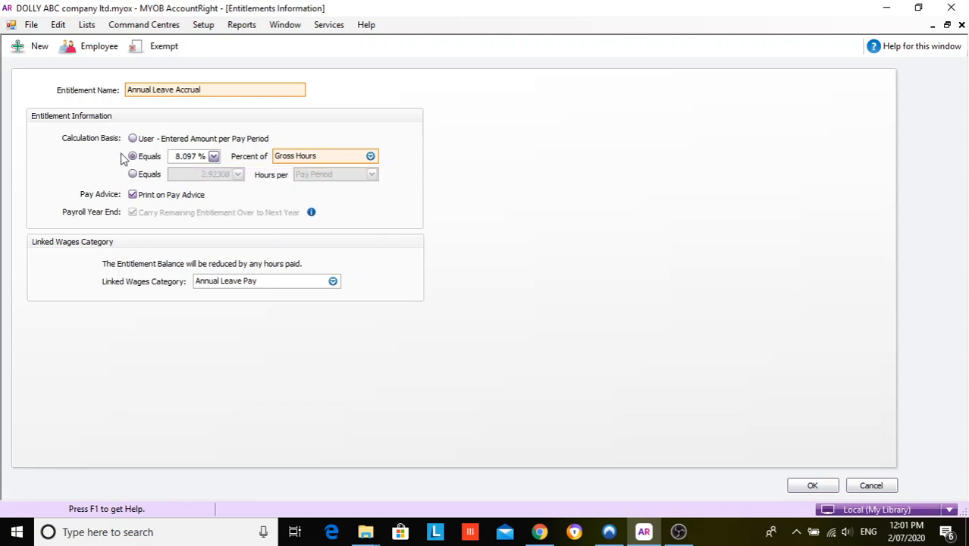
Check which employees are linked to Annual Leave Accrual, save the entitlement, and reopen it to verify its settings.
click(99, 47)
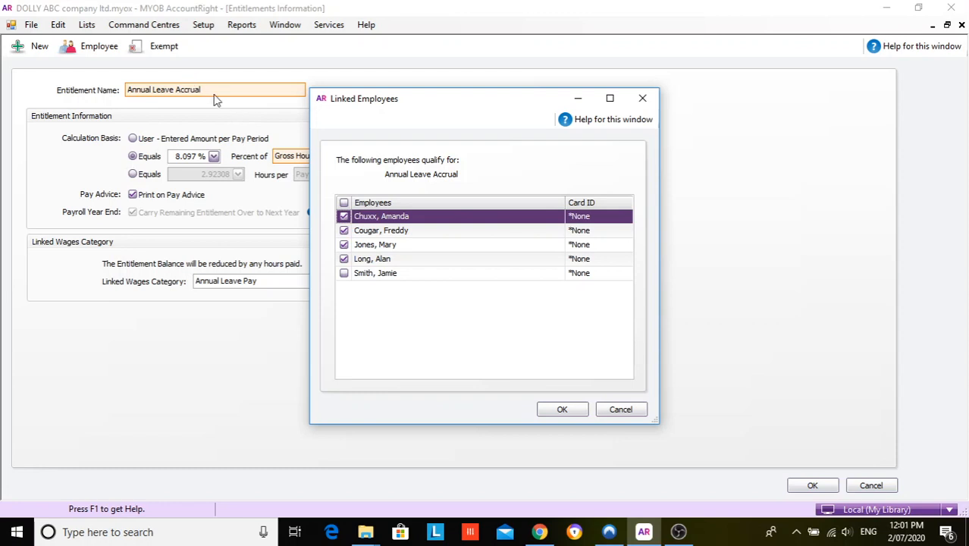
click(560, 410)
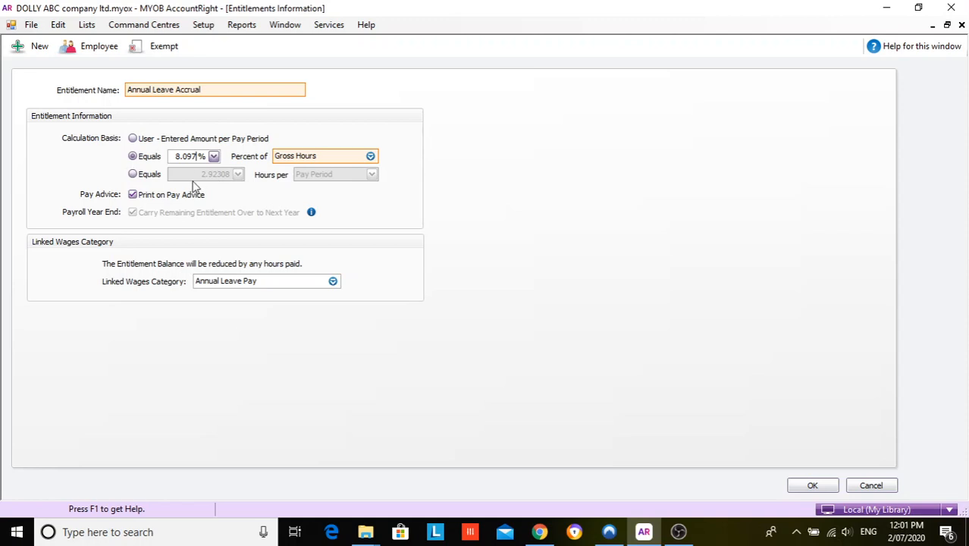
click(813, 486)
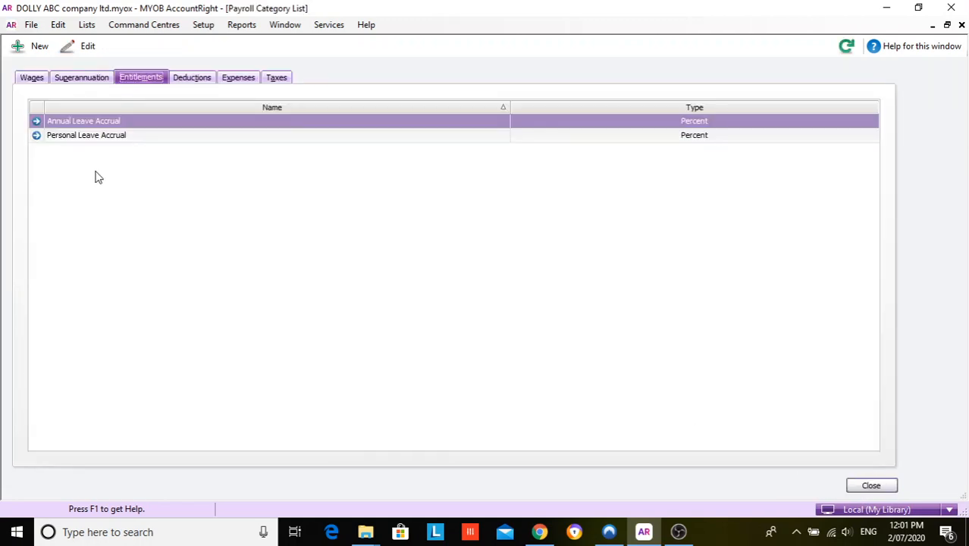
click(37, 122)
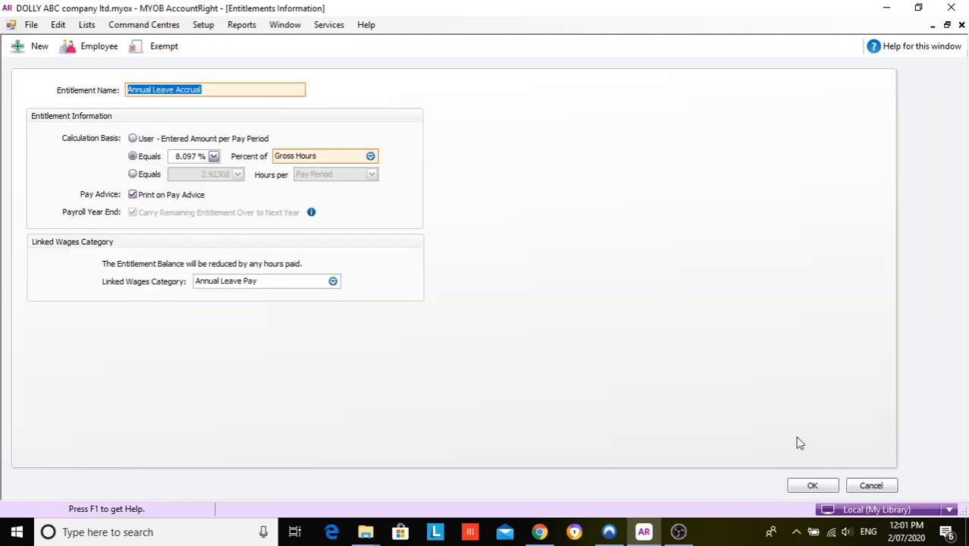
click(816, 485)
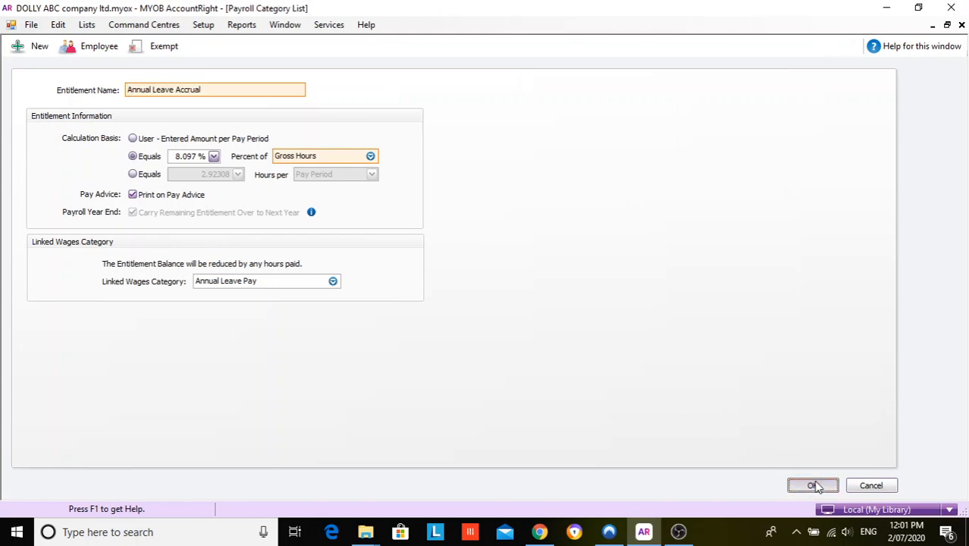
Examine the linked accounts and calculation basis of the employee additional contribution and Superannuation Guarantee categories.
click(83, 78)
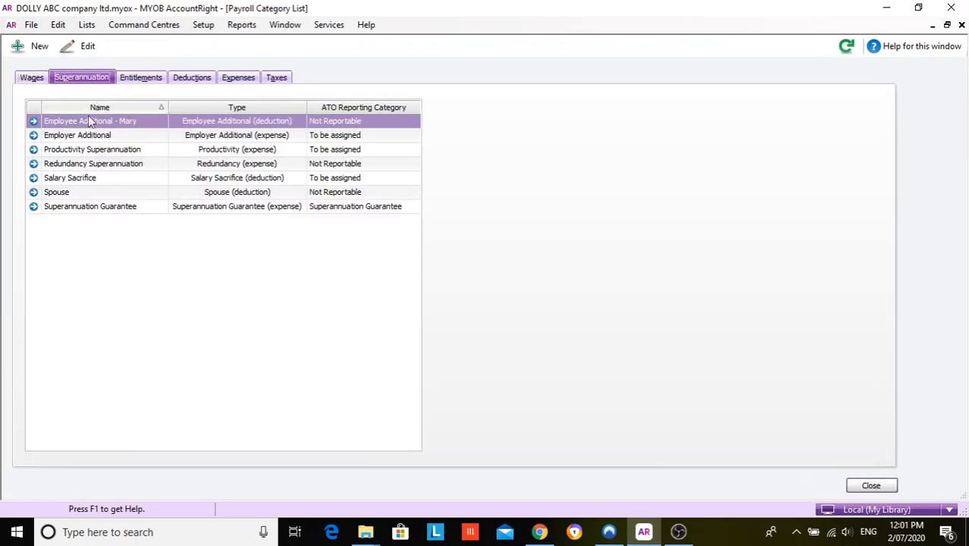
click(33, 121)
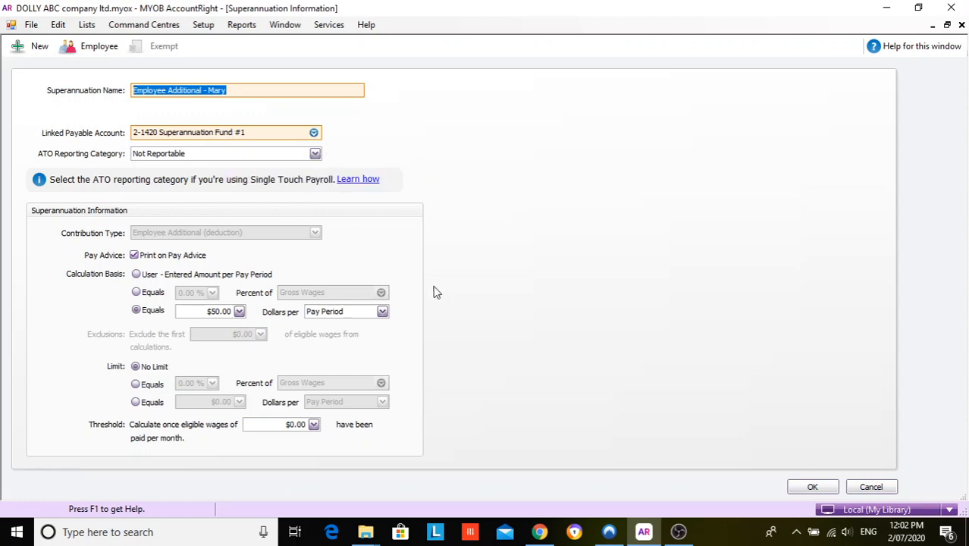
click(812, 487)
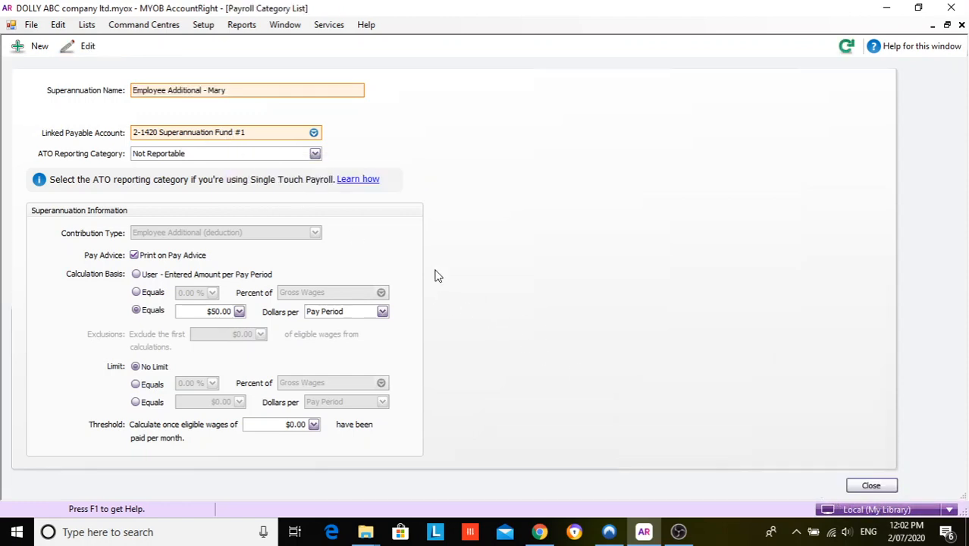
click(44, 210)
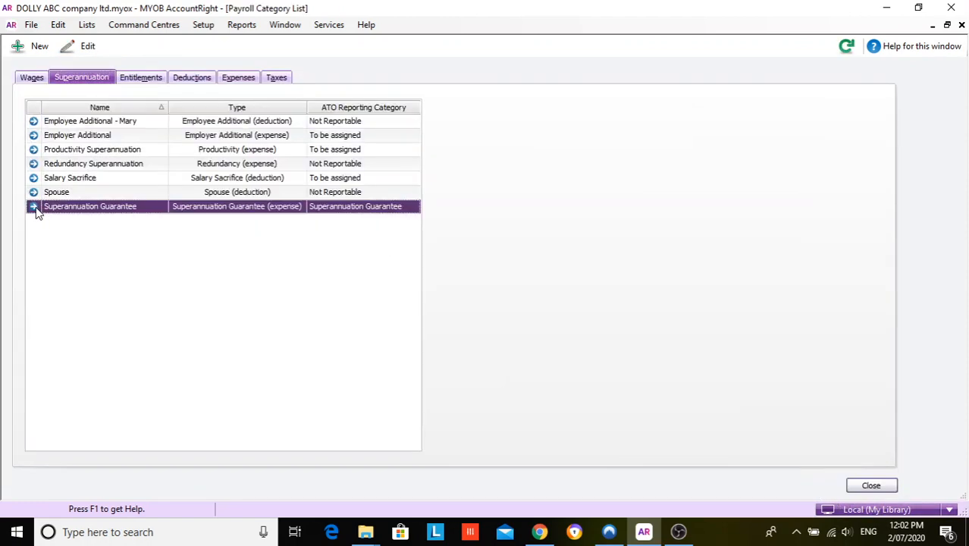
double_click(88, 211)
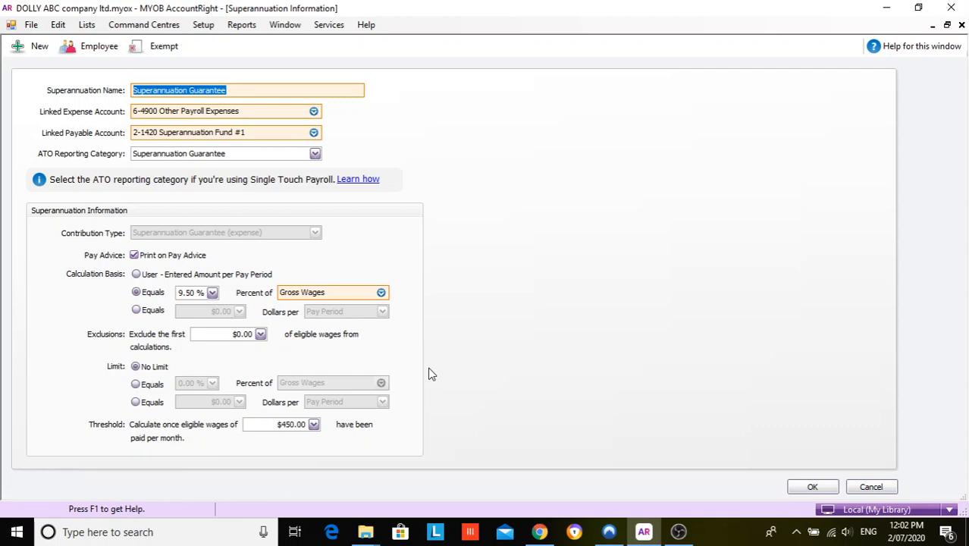
click(877, 489)
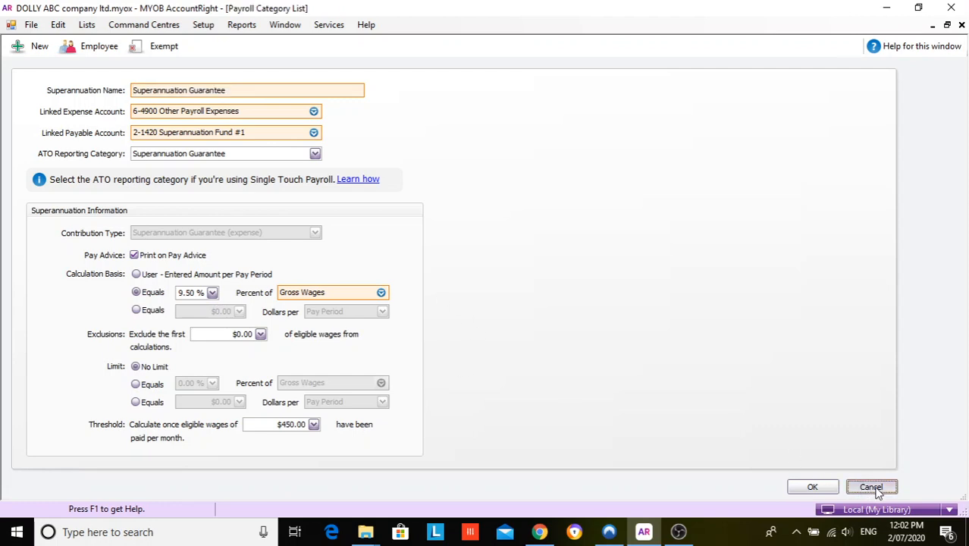
Review the Union Fee deduction's calculation basis and its linked employees.
click(192, 79)
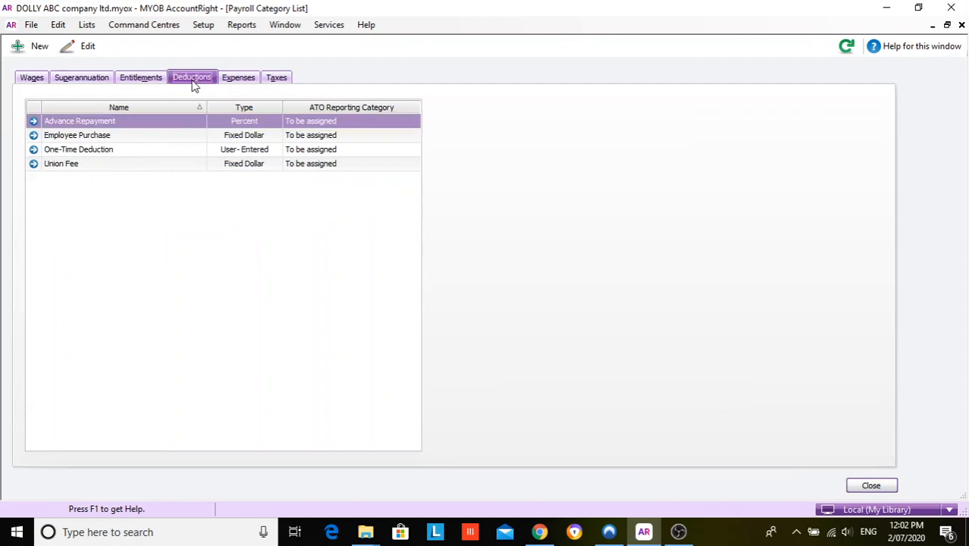
click(34, 164)
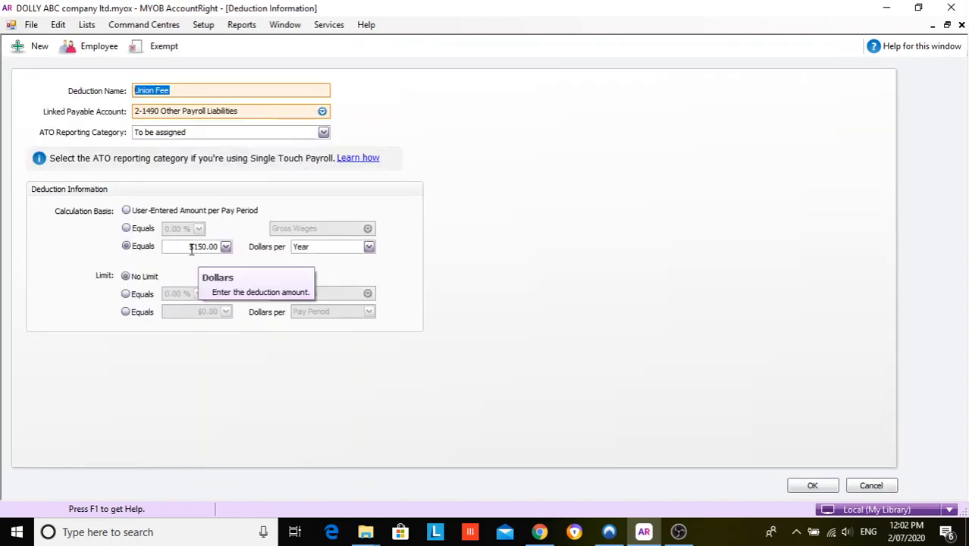
click(89, 51)
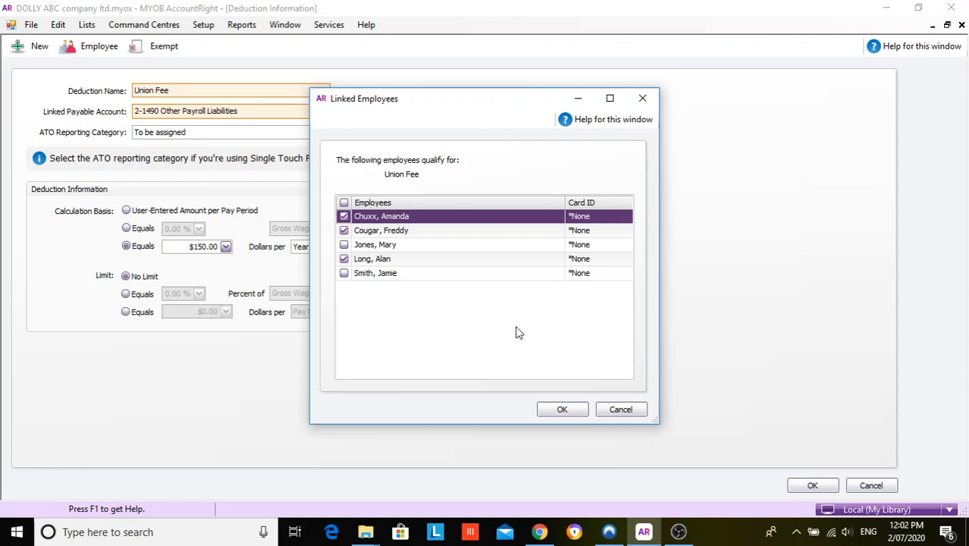
click(603, 407)
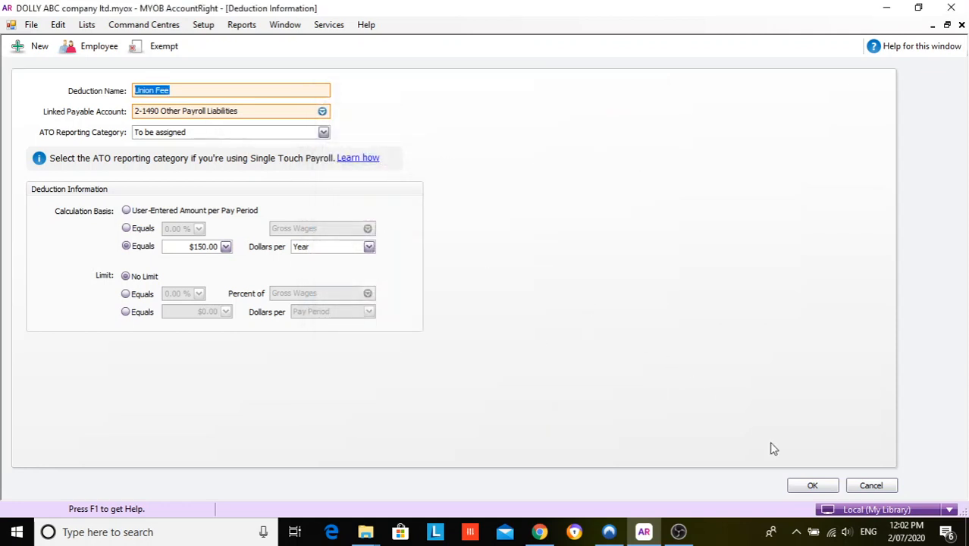
click(807, 484)
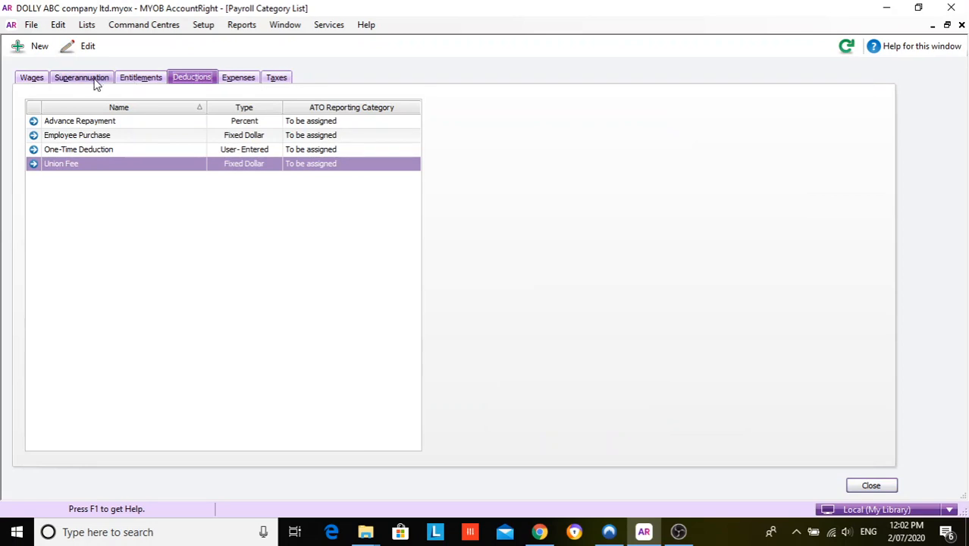
Review the WorkCover employer expense's calculation basis and its linked employees.
click(241, 79)
click(36, 123)
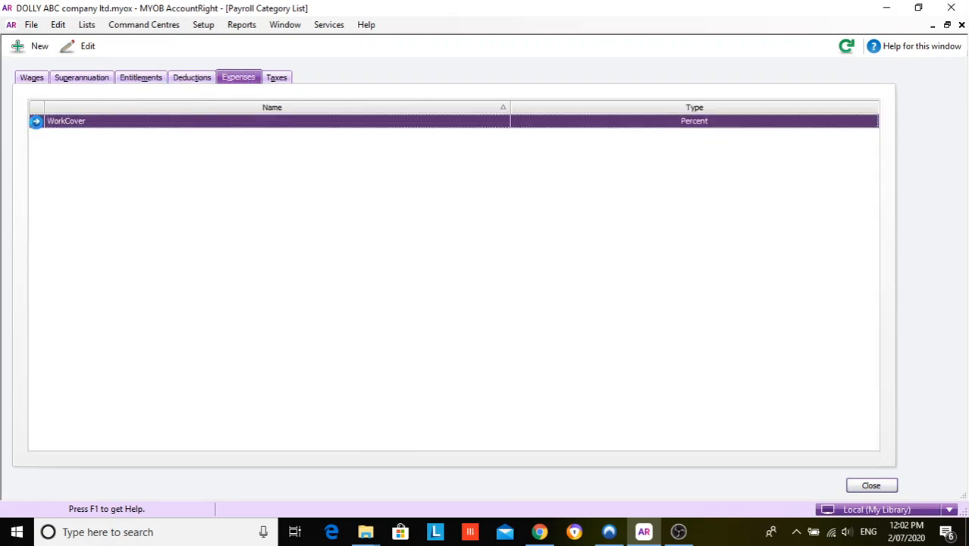
click(35, 122)
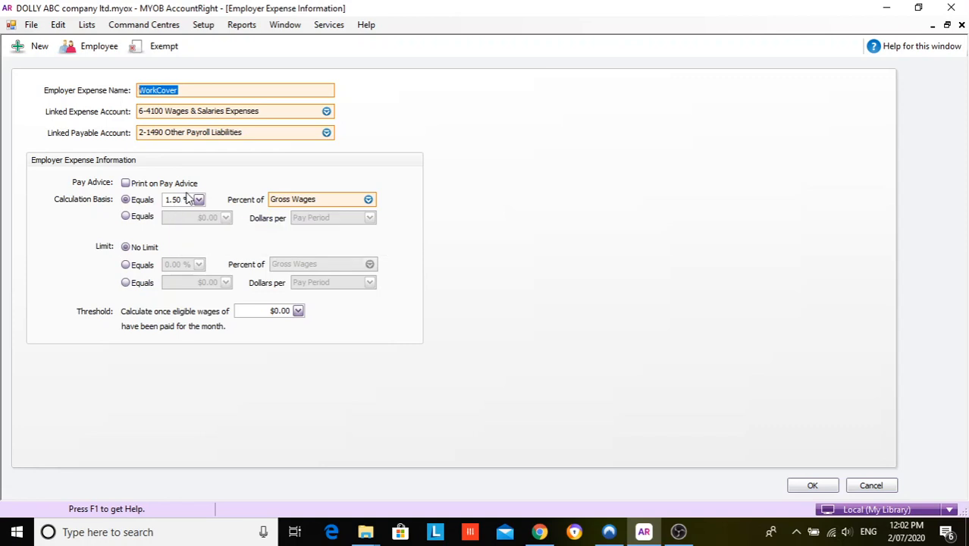
click(74, 54)
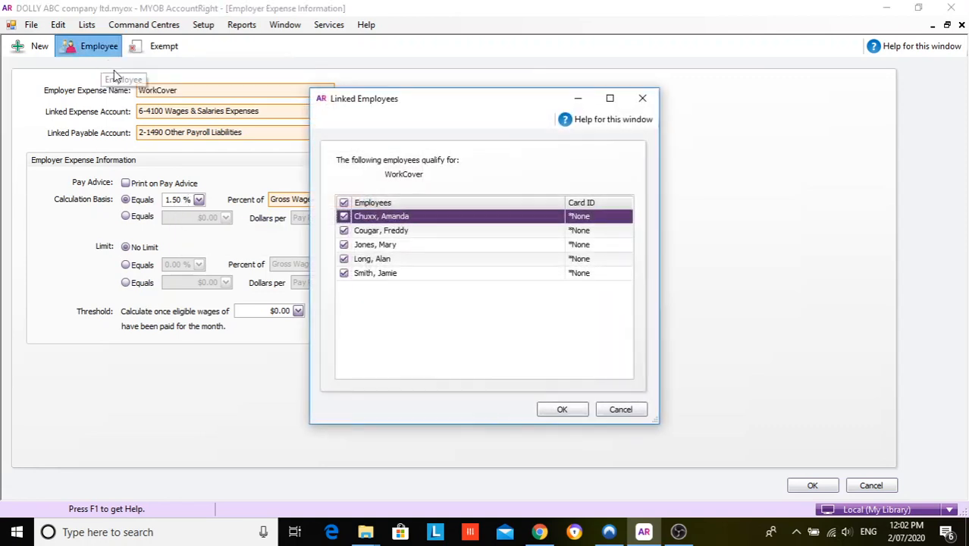
click(562, 408)
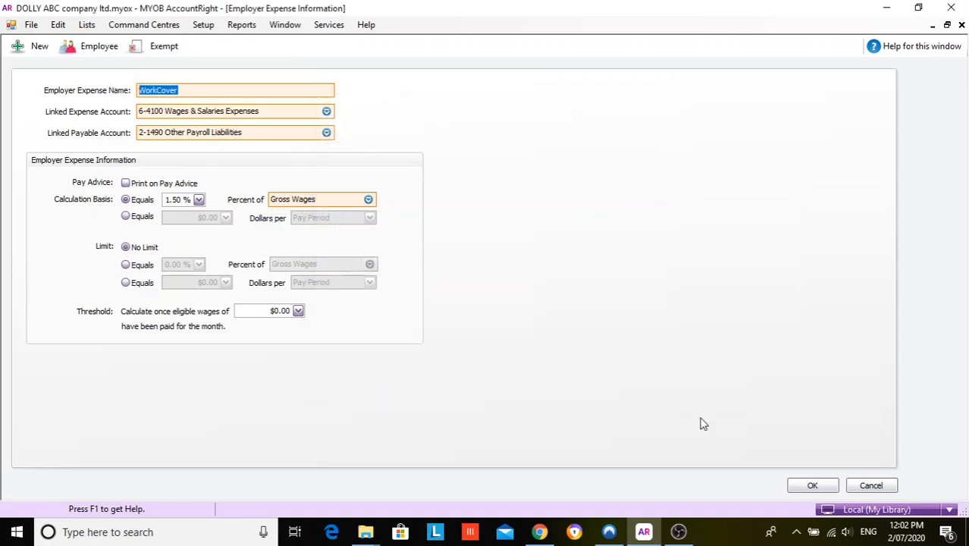
click(823, 487)
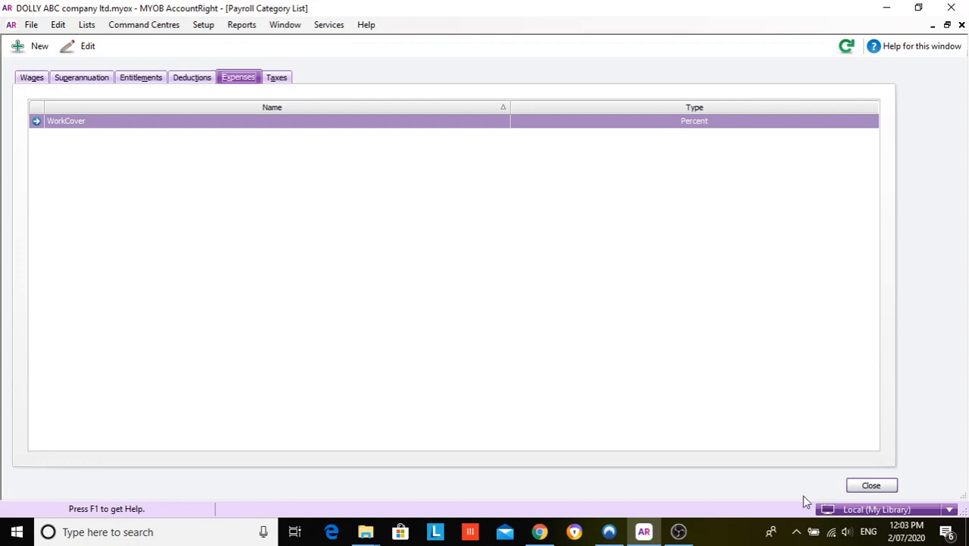
Review the PAYG Withholding tax category's linked payables account and reporting category, and close the payroll category list.
click(277, 78)
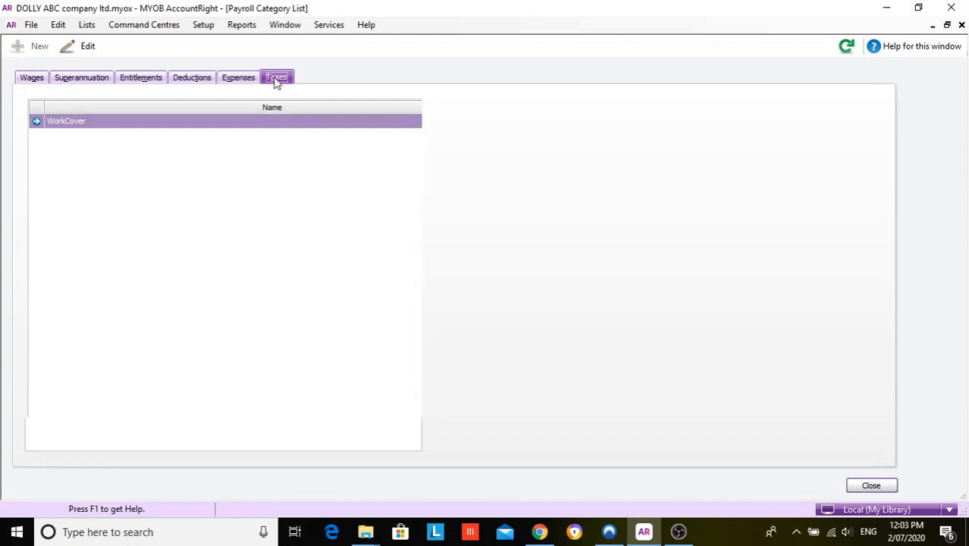
double_click(61, 120)
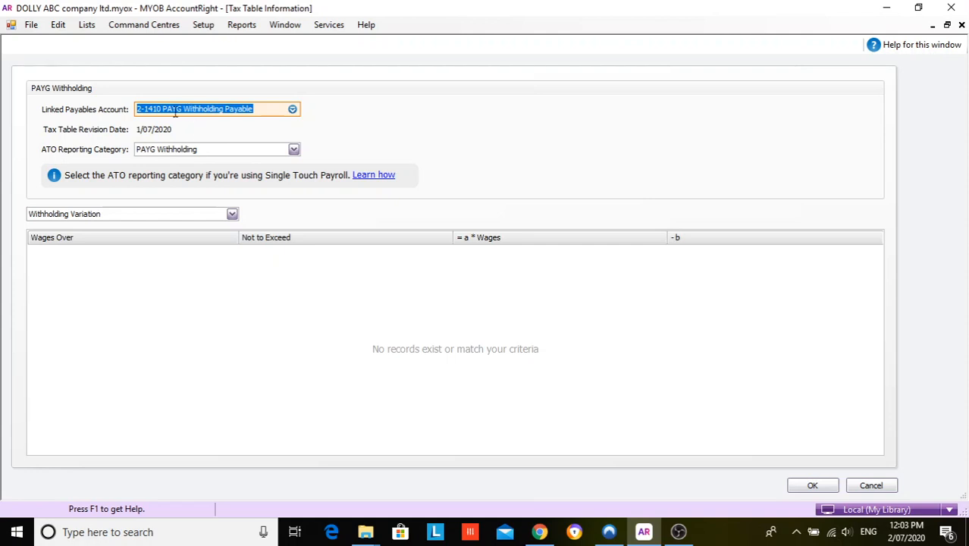
click(812, 485)
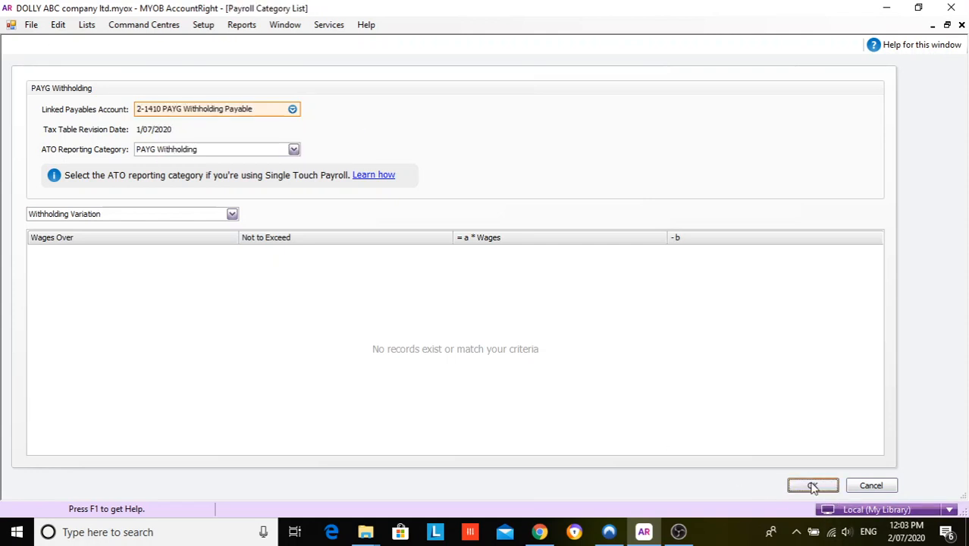
click(877, 487)
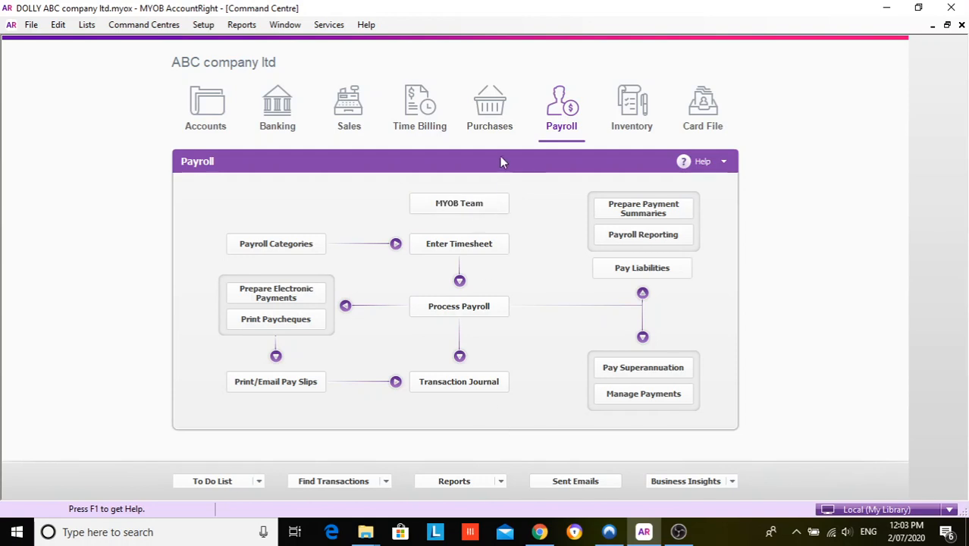
Start a new pay run for all weekly-paid employees and proceed to the employee pays.
click(436, 306)
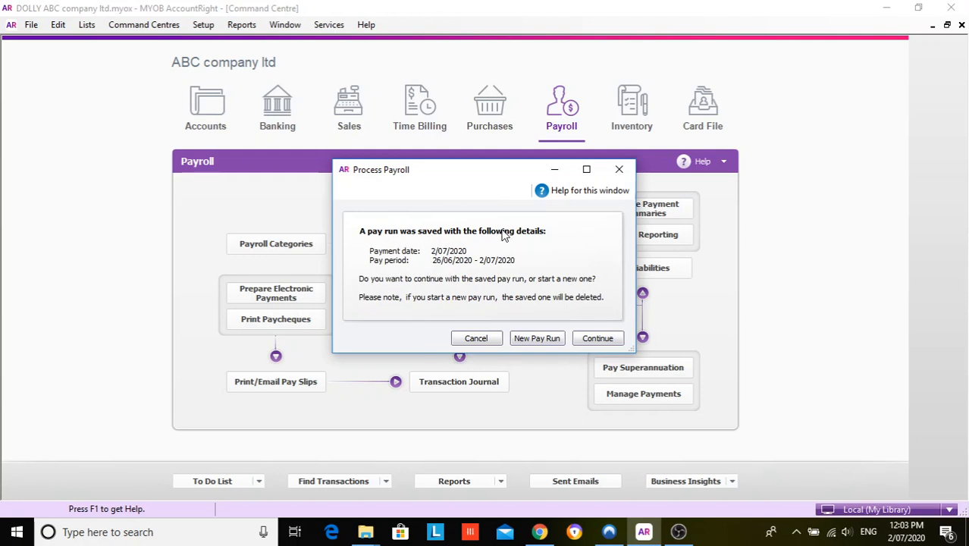
click(536, 338)
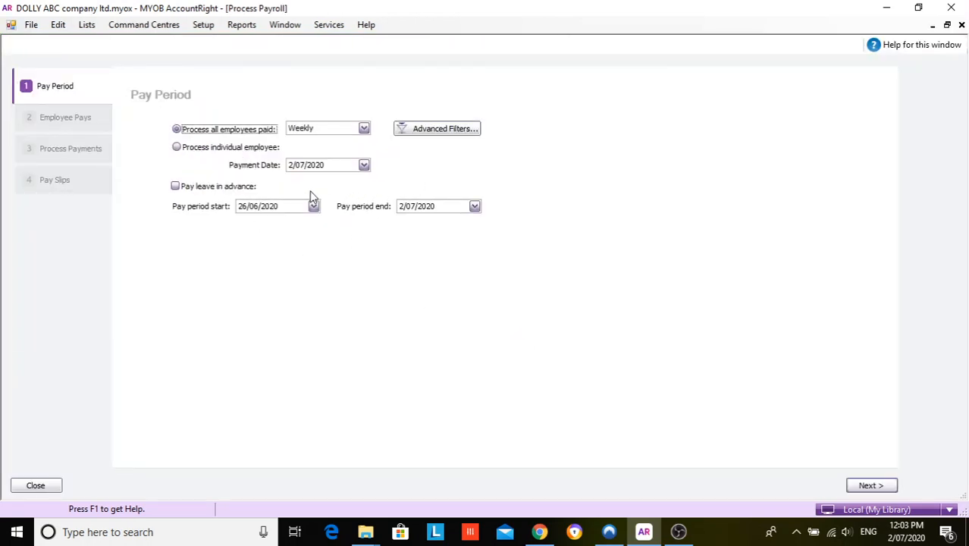
click(866, 486)
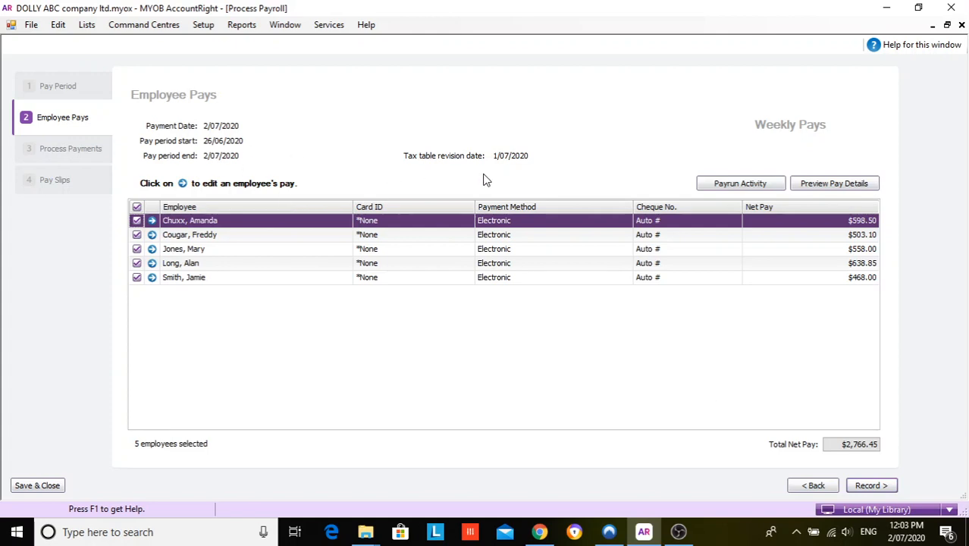
click(153, 220)
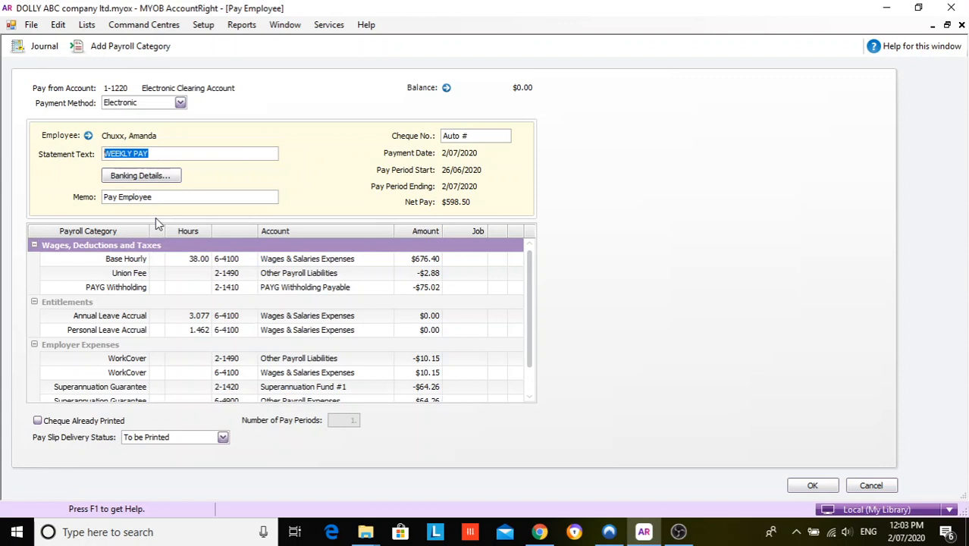
click(188, 258)
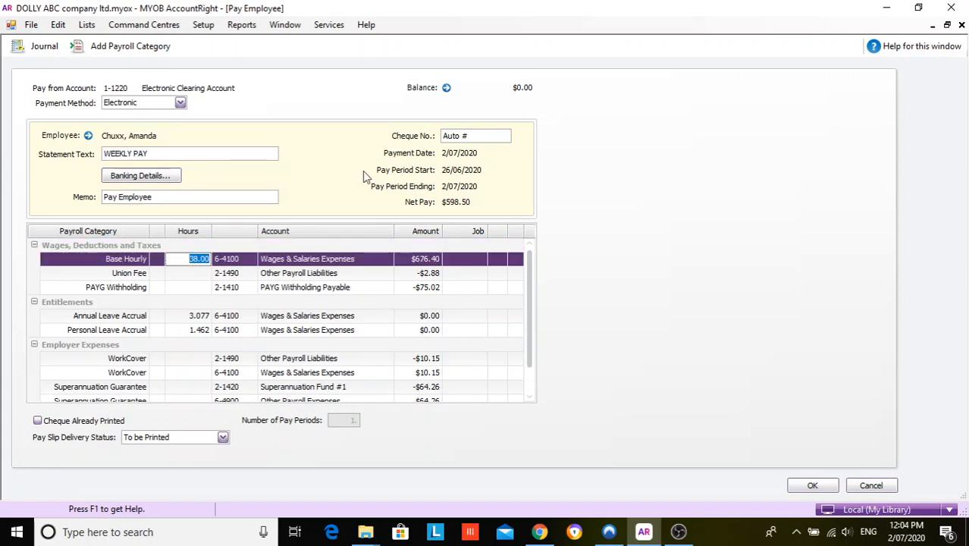
text(32)
click(892, 490)
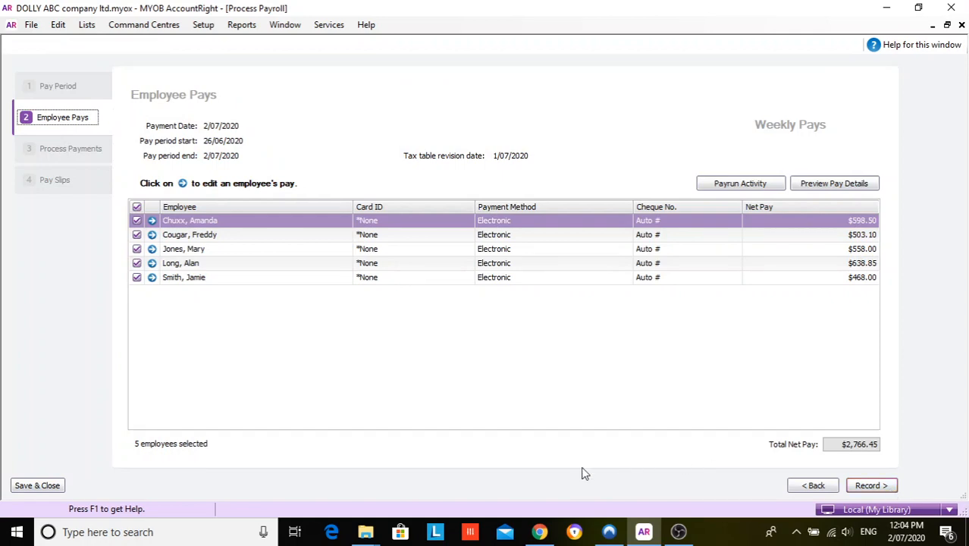
click(39, 486)
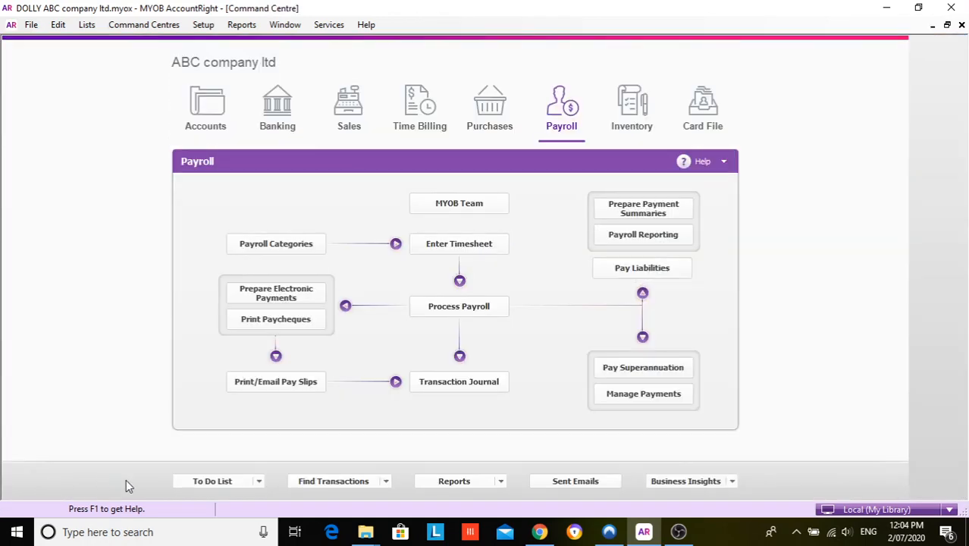
Link the first two employees in the list to the Overtime (1.5x) wage category, save it and close the category list.
click(255, 242)
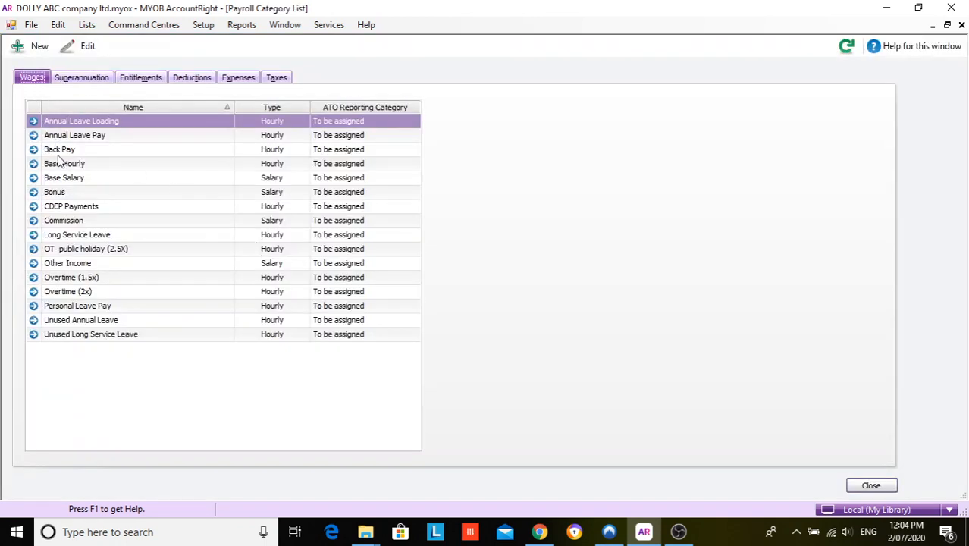
click(33, 278)
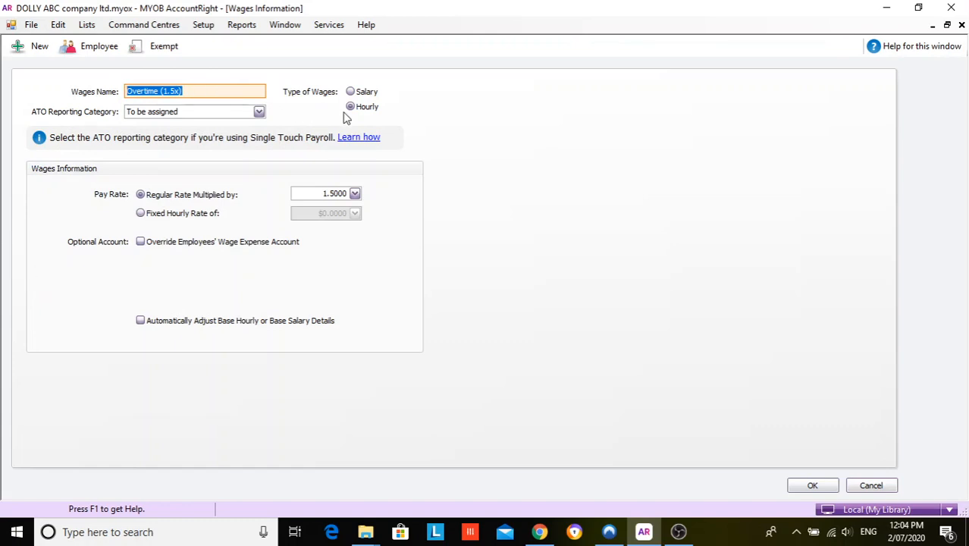
click(83, 48)
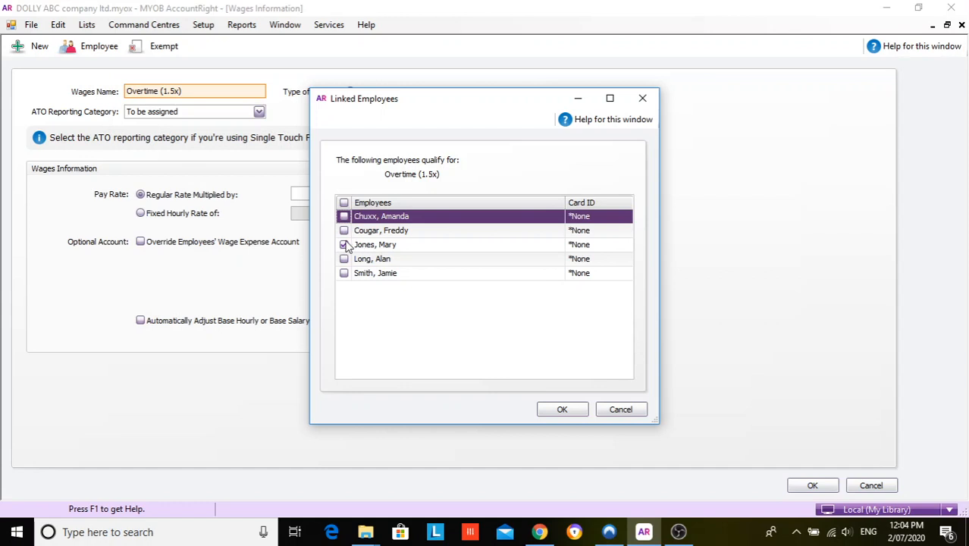
click(344, 216)
click(346, 232)
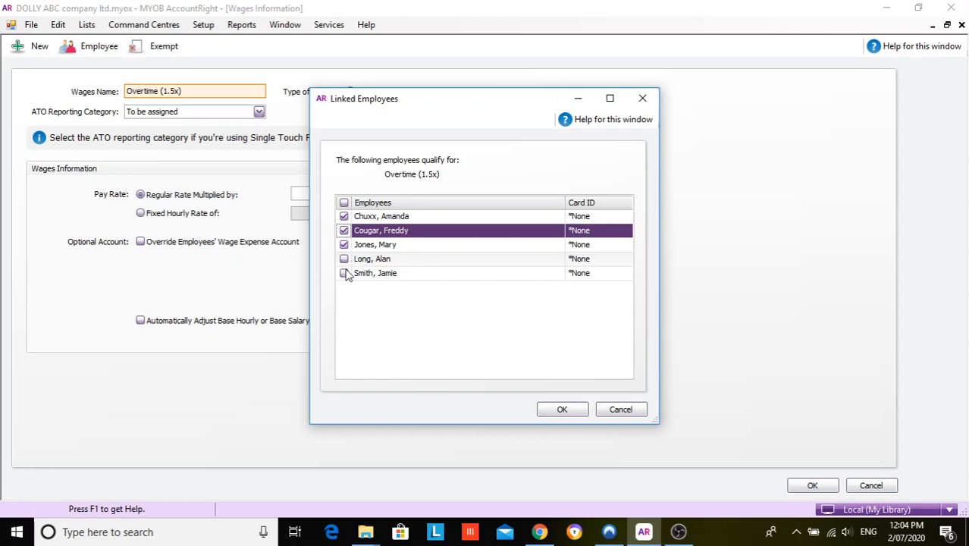
click(562, 411)
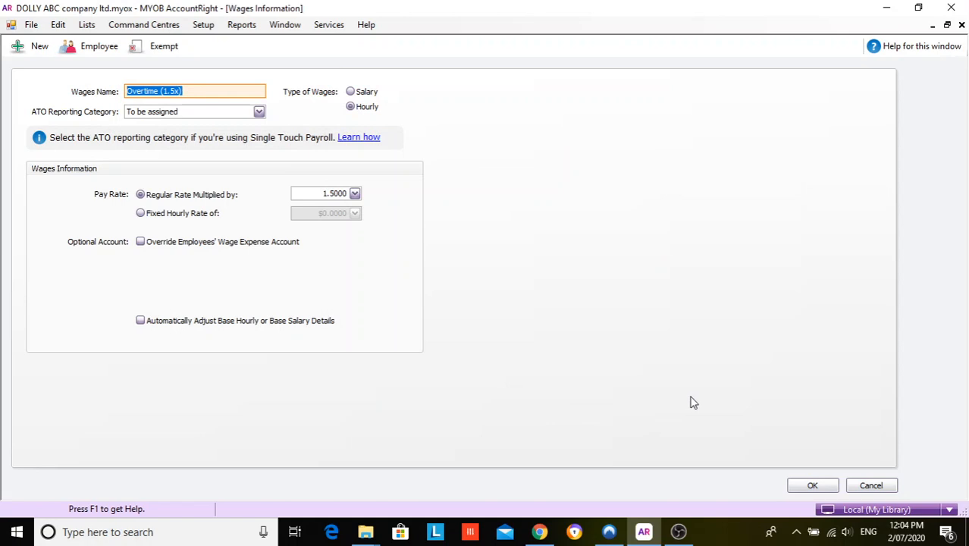
click(805, 482)
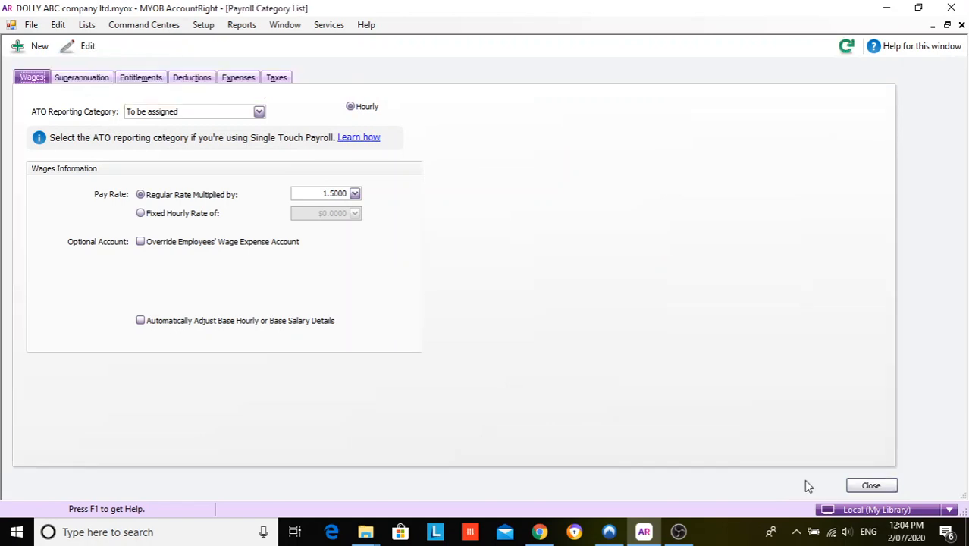
click(871, 486)
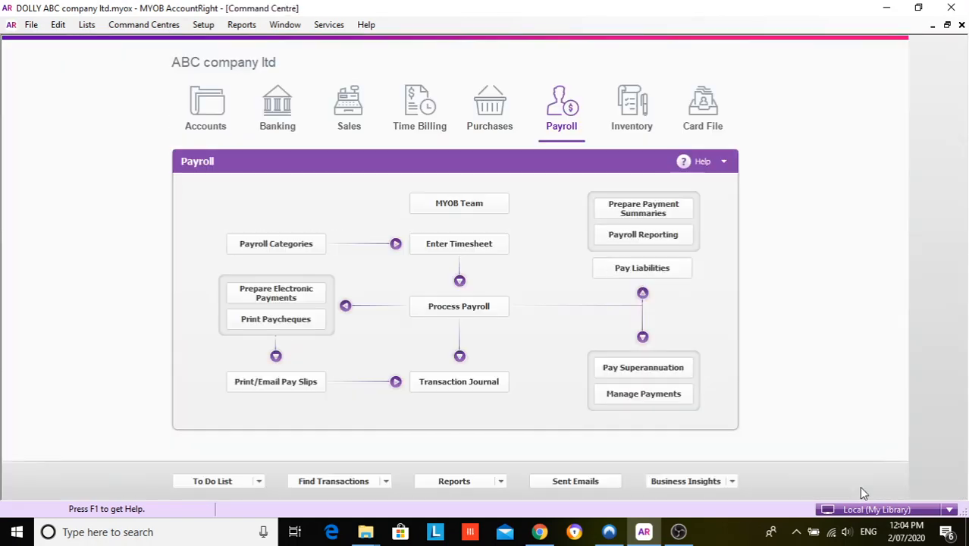
Continue the saved pay run, check the first employee's pay for an overtime line, and save and close the run.
click(468, 311)
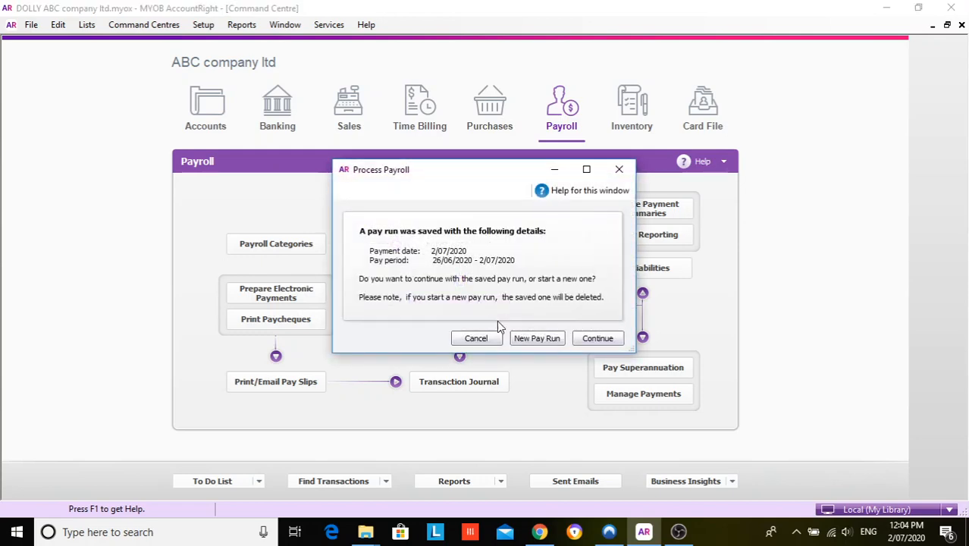
click(596, 338)
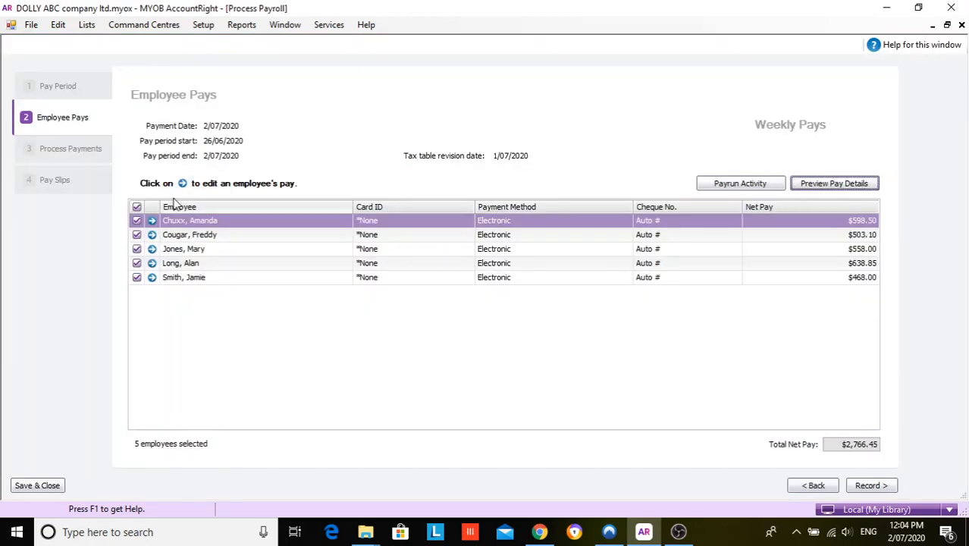
click(151, 222)
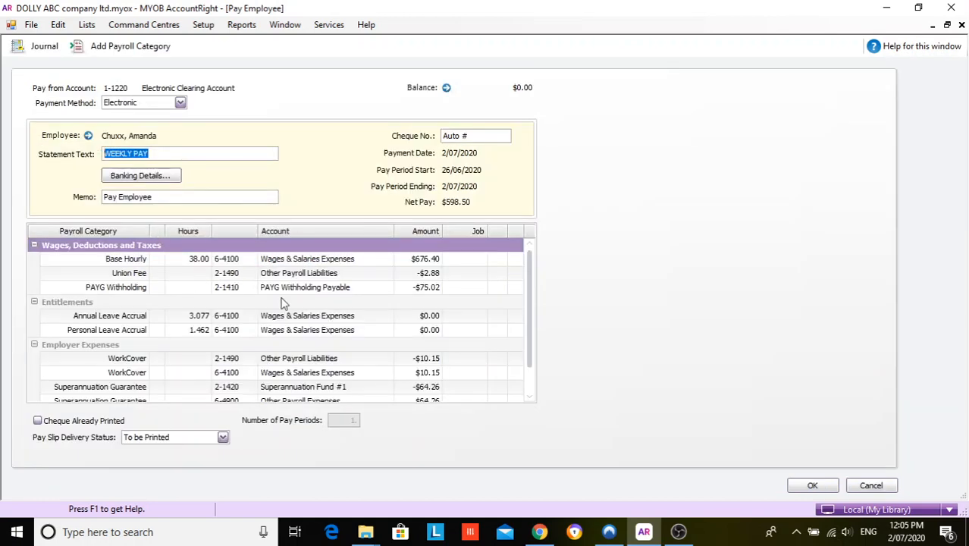
click(863, 484)
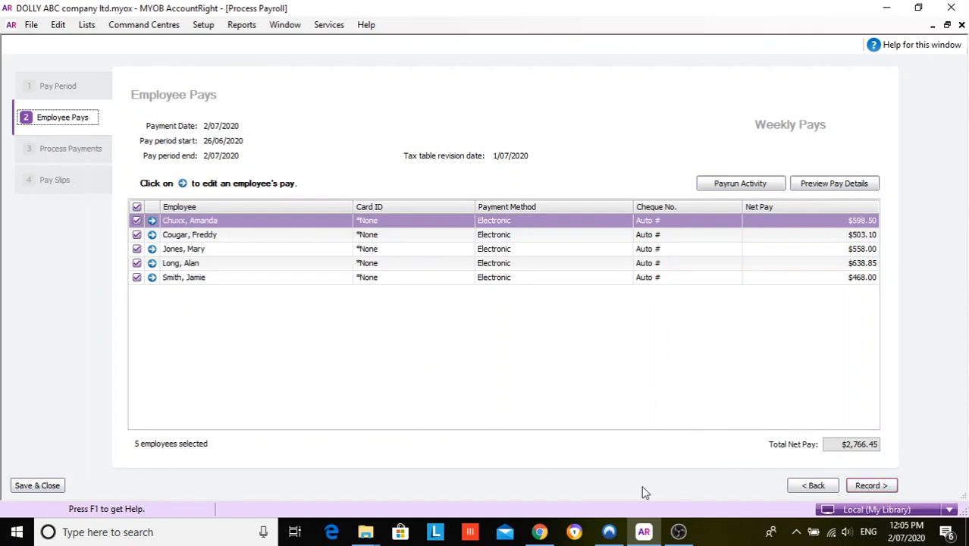
click(52, 488)
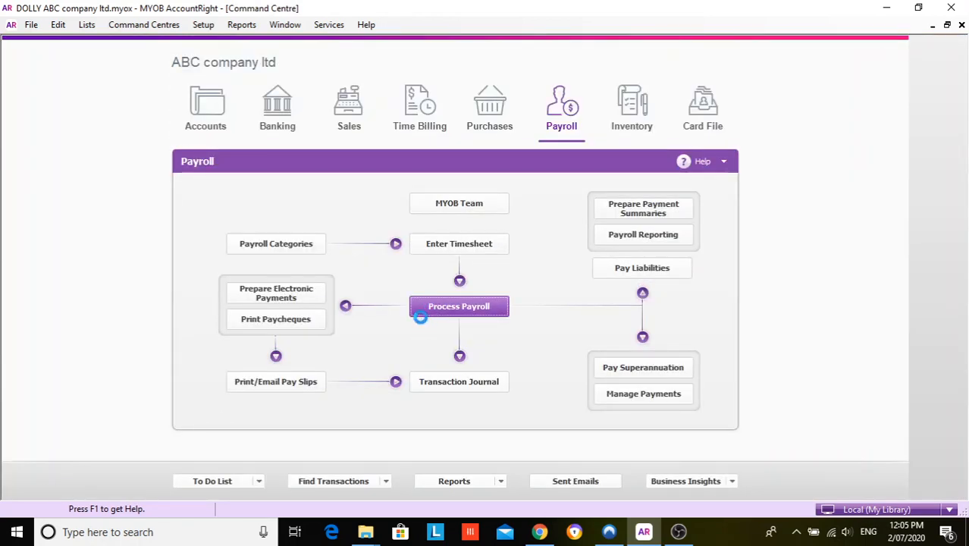
Replace the saved pay run with a new weekly pay run and proceed to its employee pays.
click(419, 312)
click(520, 339)
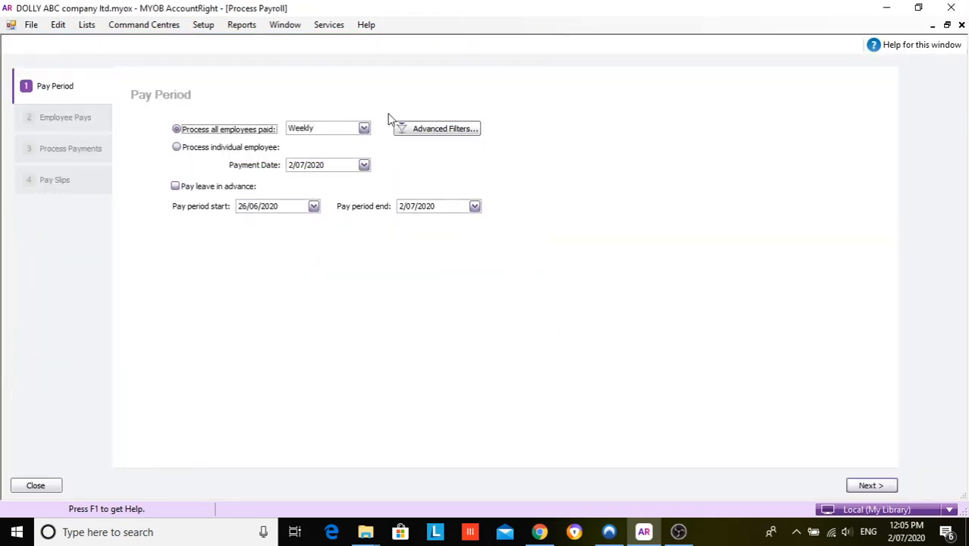
click(868, 486)
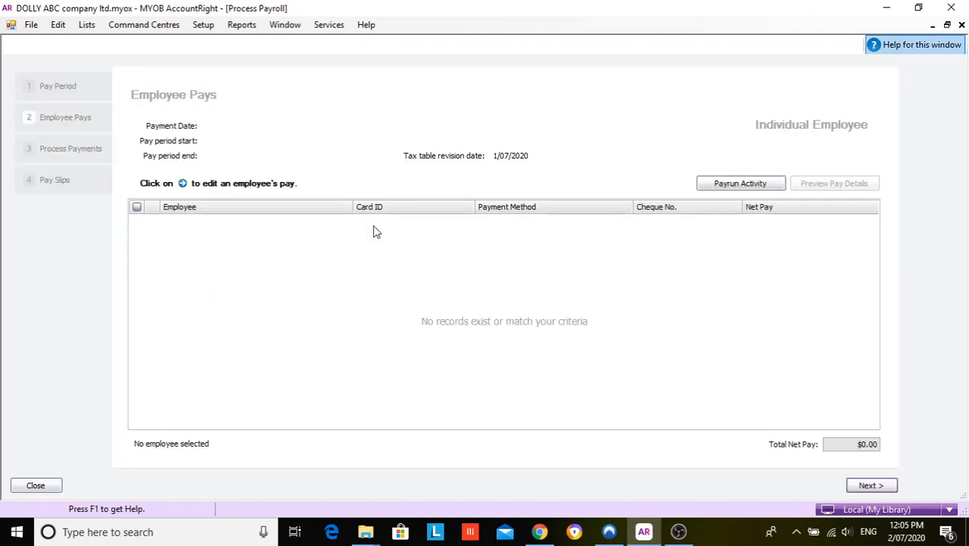
In the first employee's pay, enter DD as the cheque number and set the payment method to Cheque.
click(151, 220)
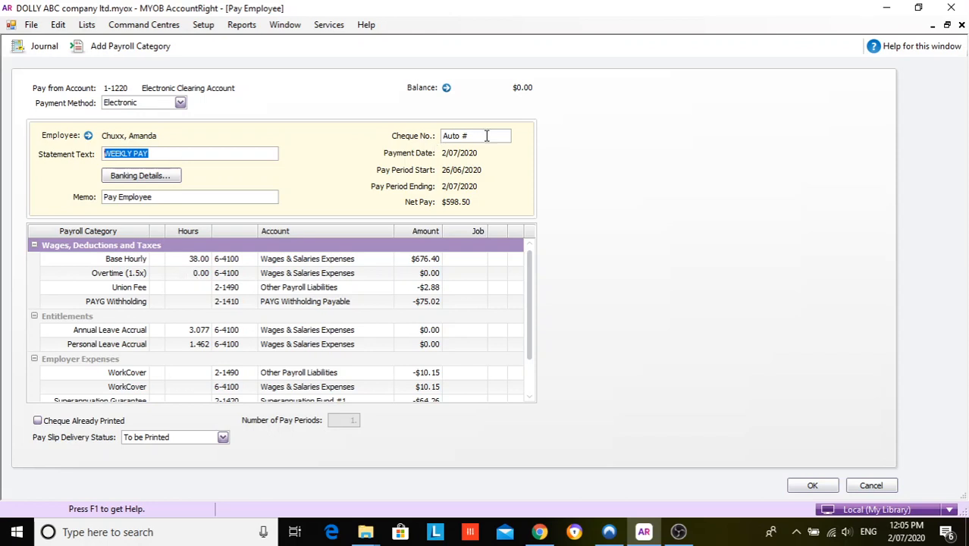
drag(486, 136, 388, 140)
text(DD)
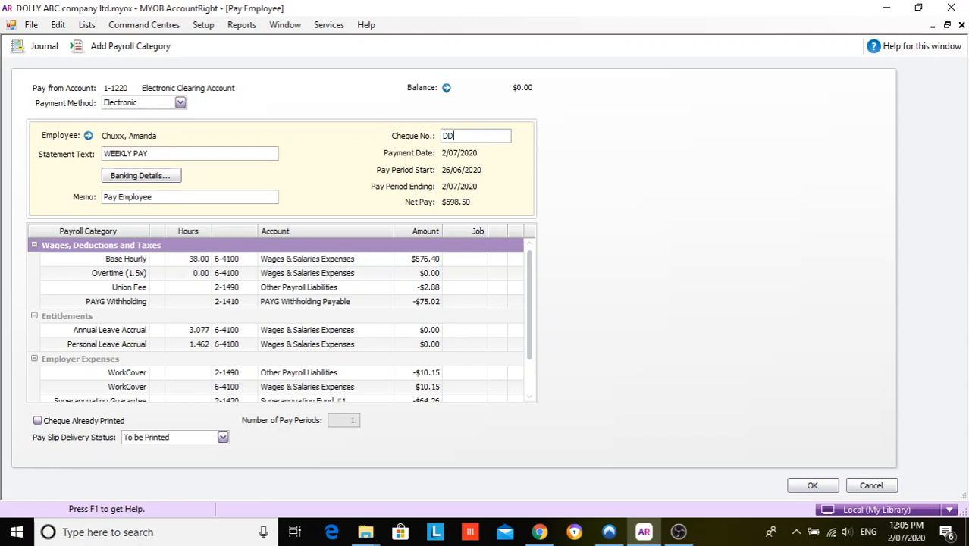
click(180, 103)
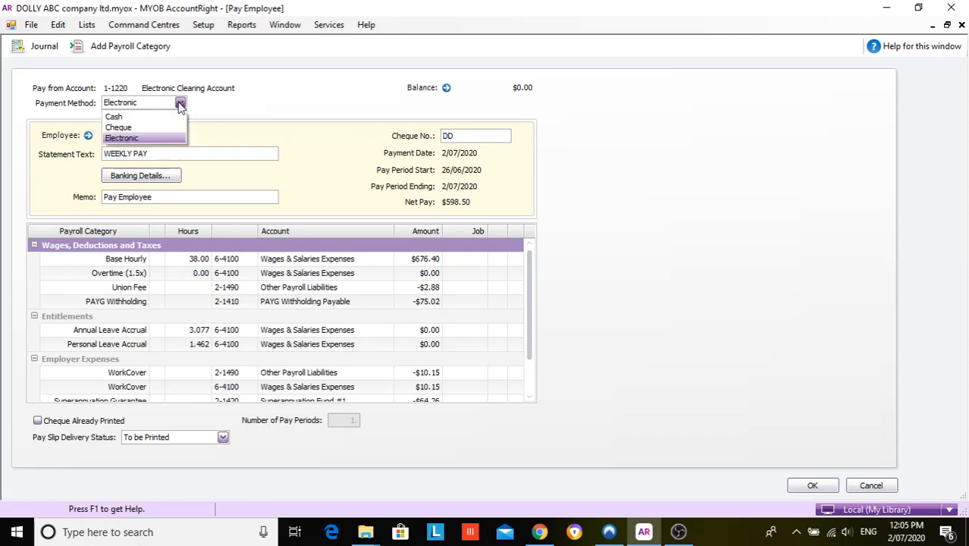
click(143, 129)
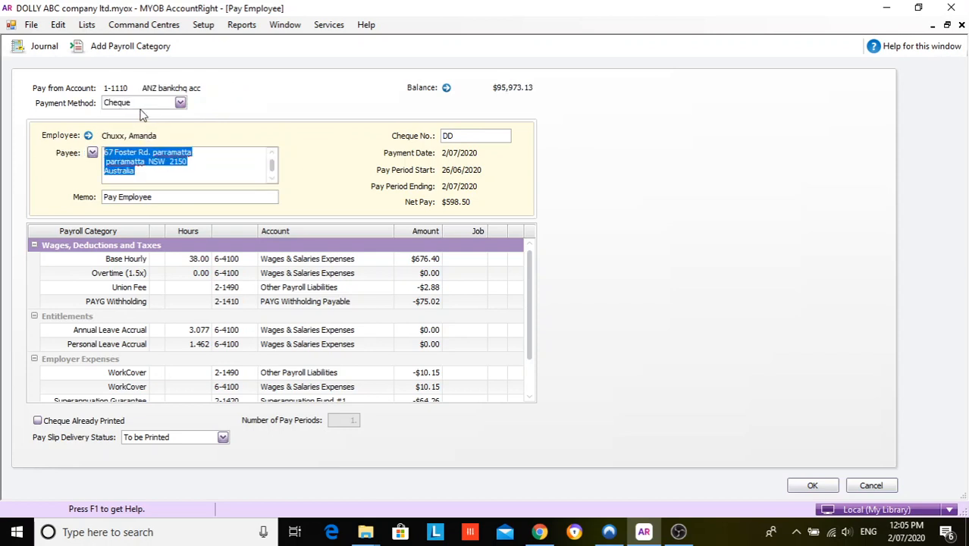
Set the first employee's Base Hourly hours to 32.50 and Overtime (1.5x) hours to 2.50, review the accruals and expenses, and save the pay.
click(190, 262)
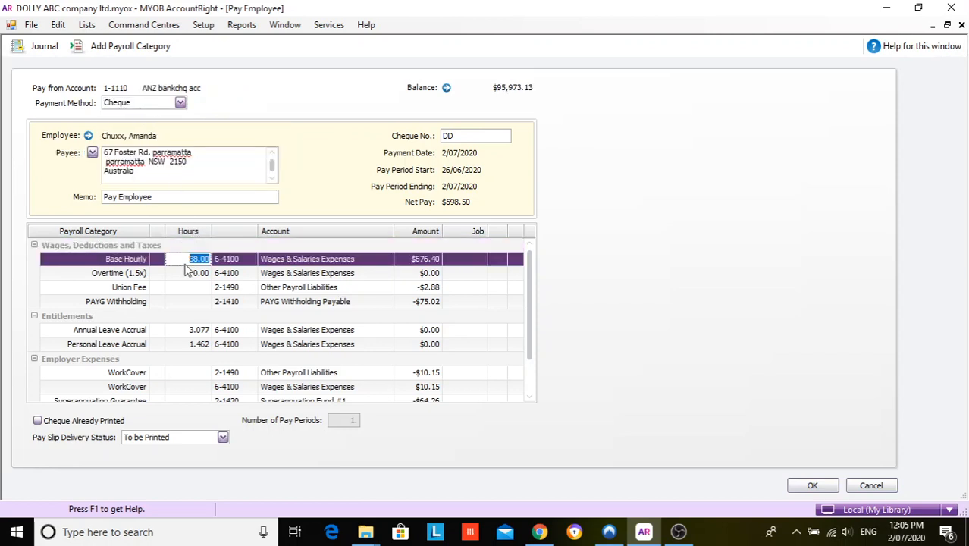
text(32.00)
click(179, 273)
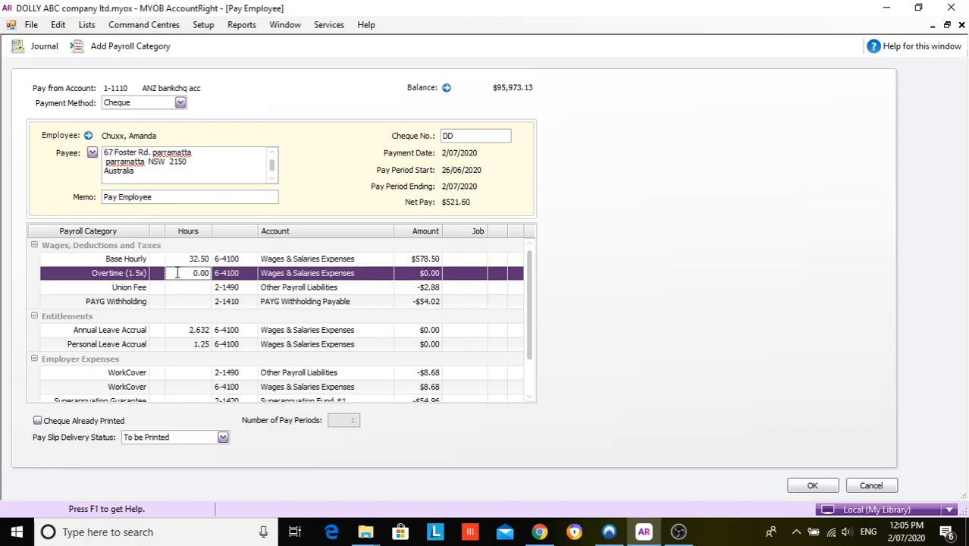
drag(177, 273, 211, 280)
key(Tab)
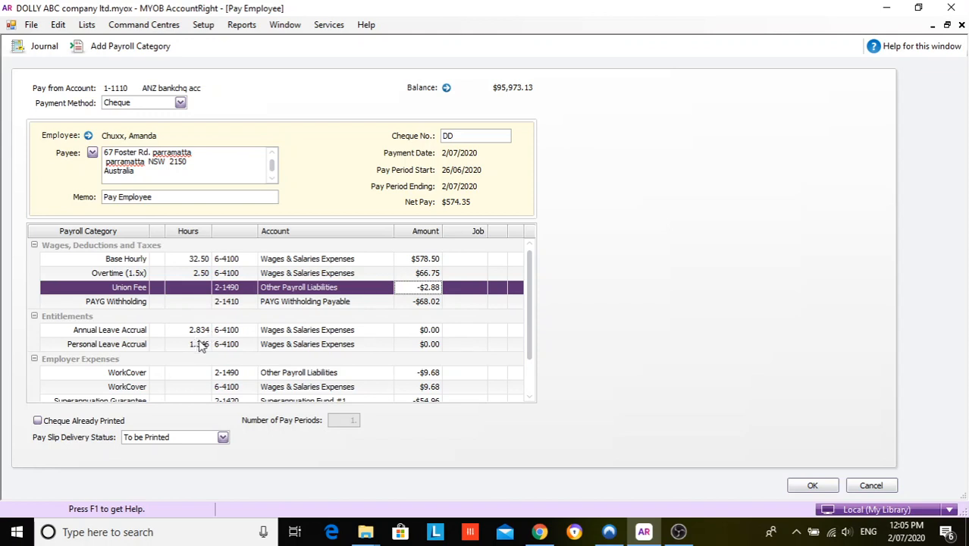
scroll(205, 332, down, 1)
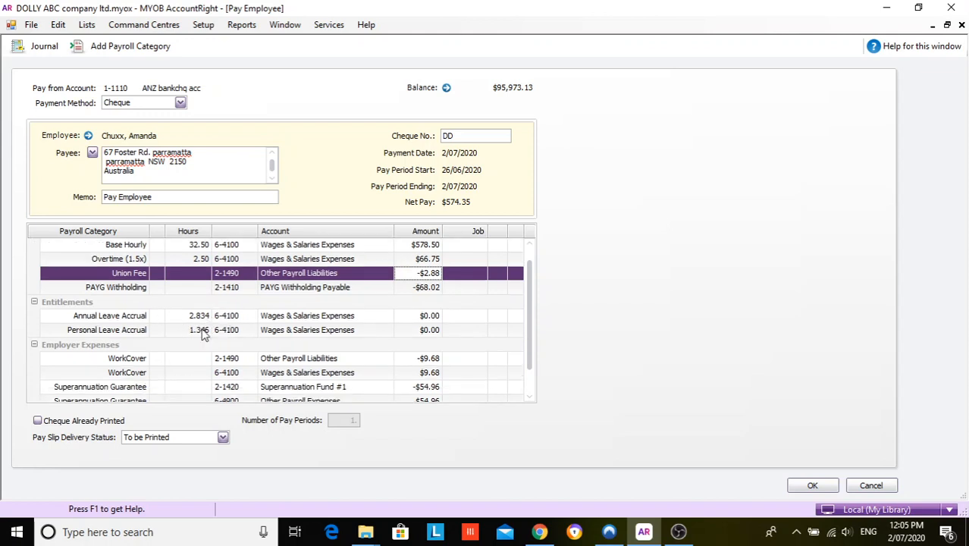
scroll(203, 335, down, 1)
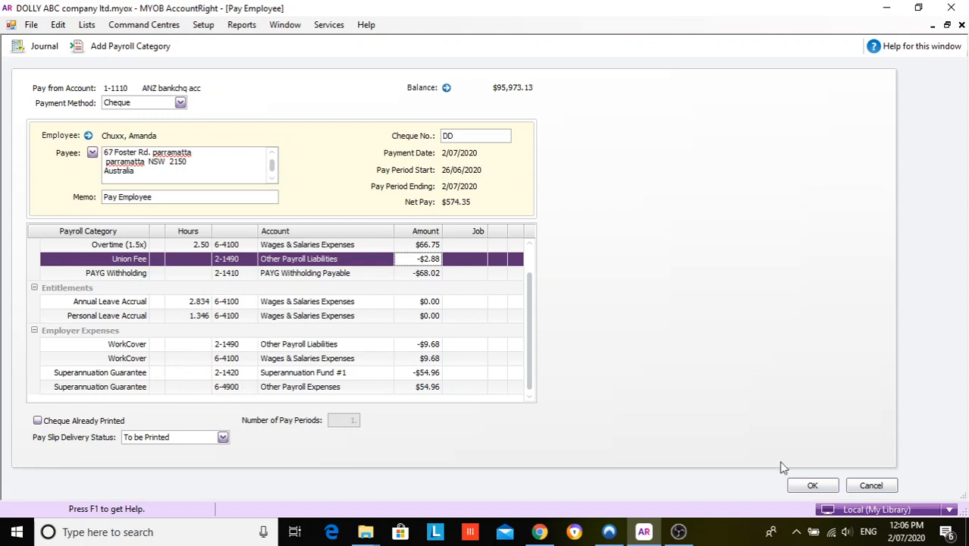
click(816, 482)
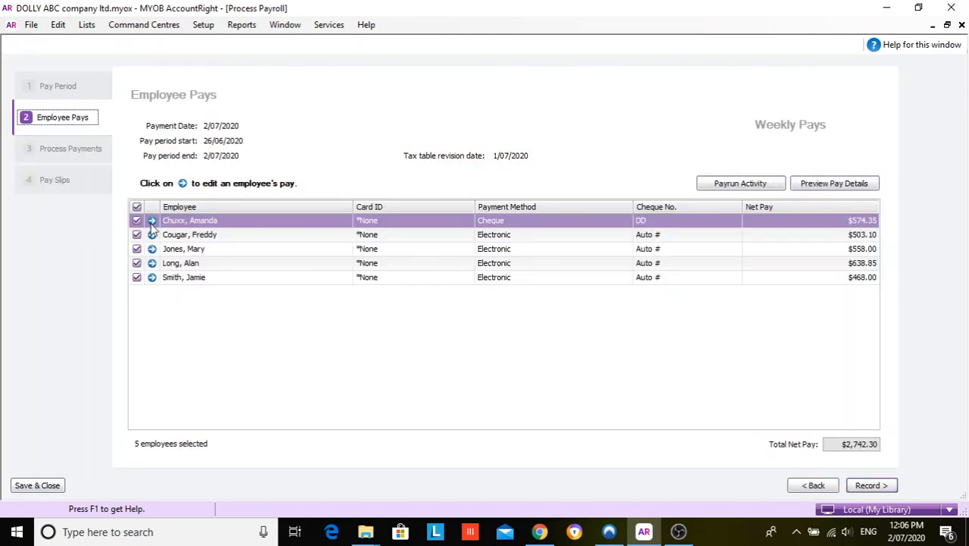
In the second employee's pay, enter DD as the cheque number and set the payment method to Cheque.
double_click(154, 236)
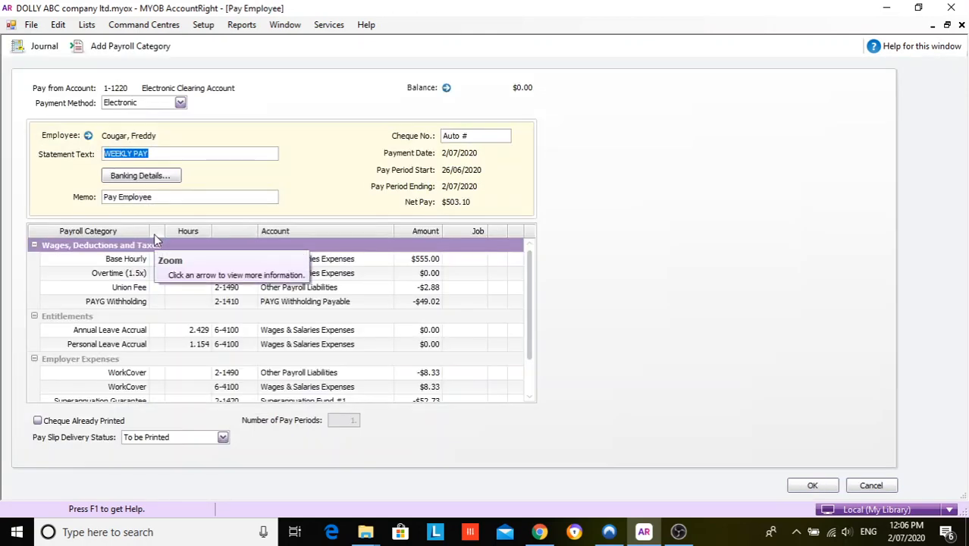
drag(487, 135, 410, 136)
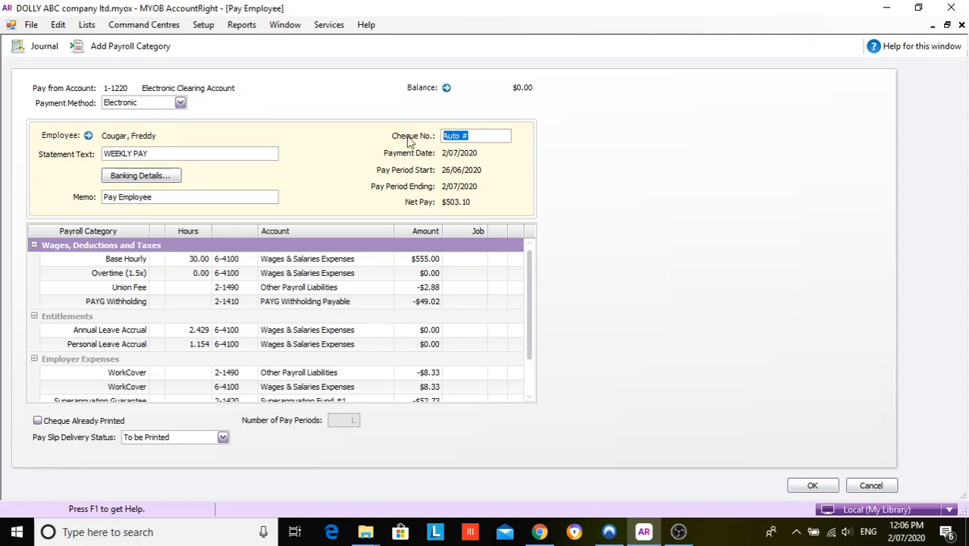
text(DD)
click(180, 102)
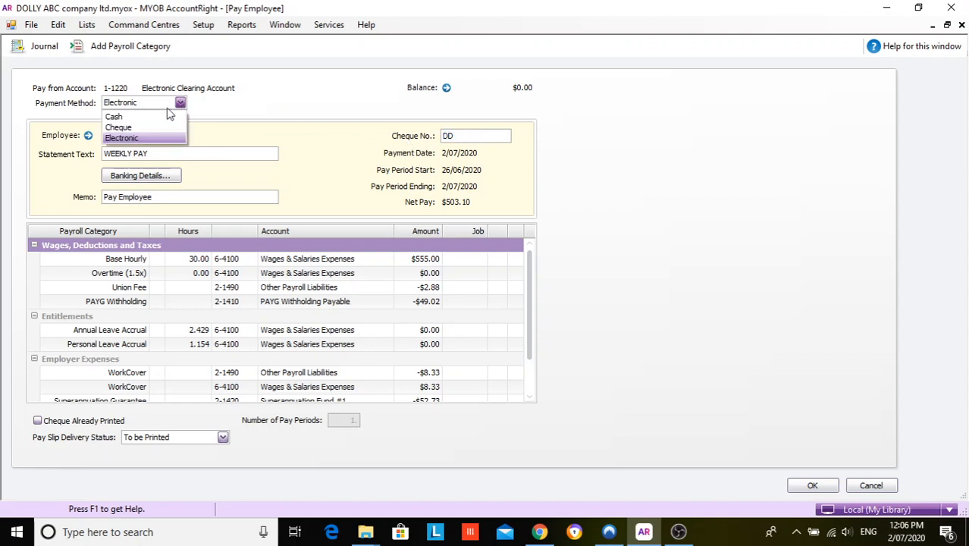
click(124, 126)
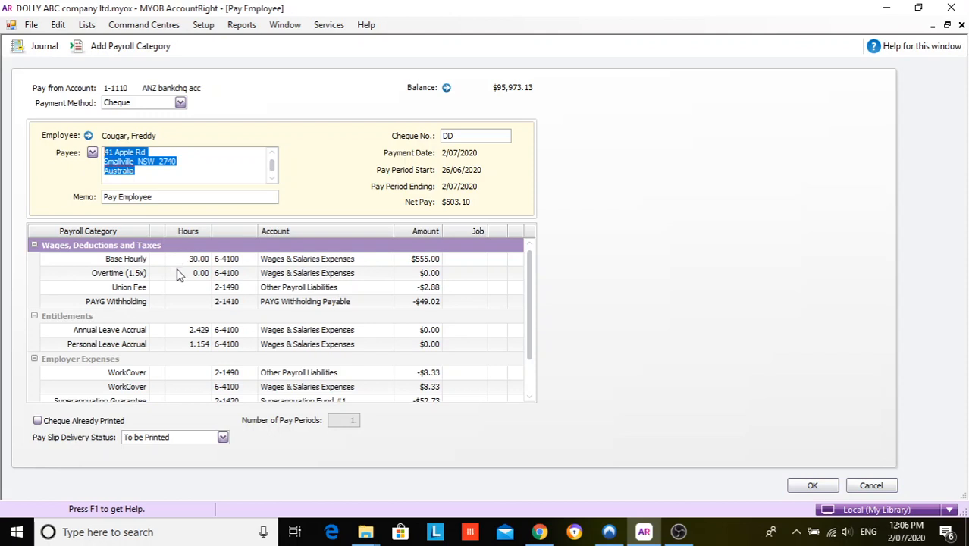
Set the second employee's Overtime (1.5x) hours to 1.50, review the accruals and expenses, and save the pay.
click(180, 274)
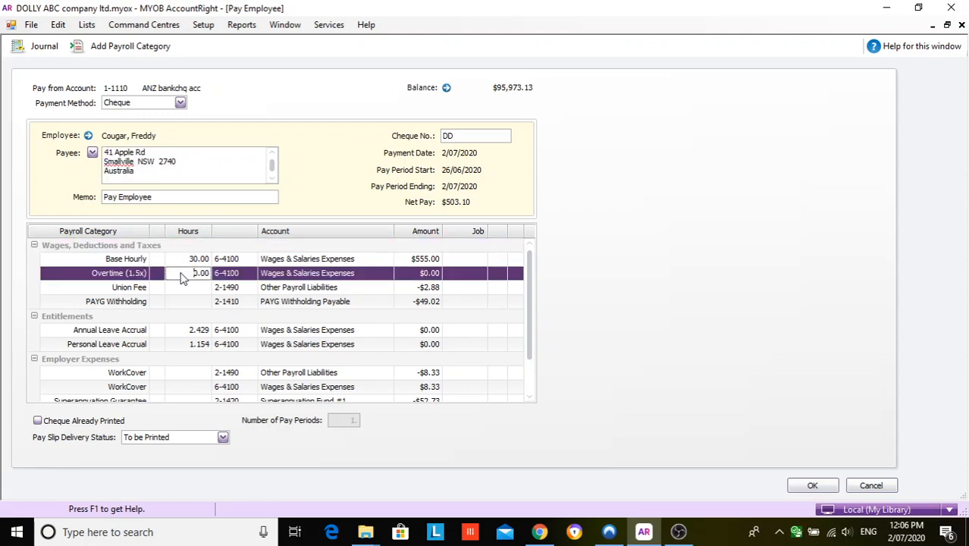
drag(182, 273, 214, 279)
key(Tab)
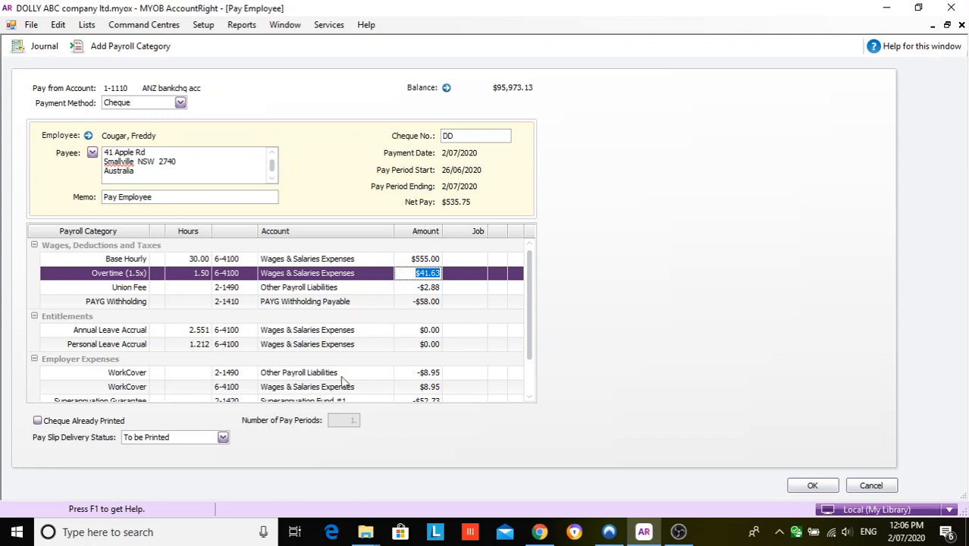
scroll(529, 397, down, 2)
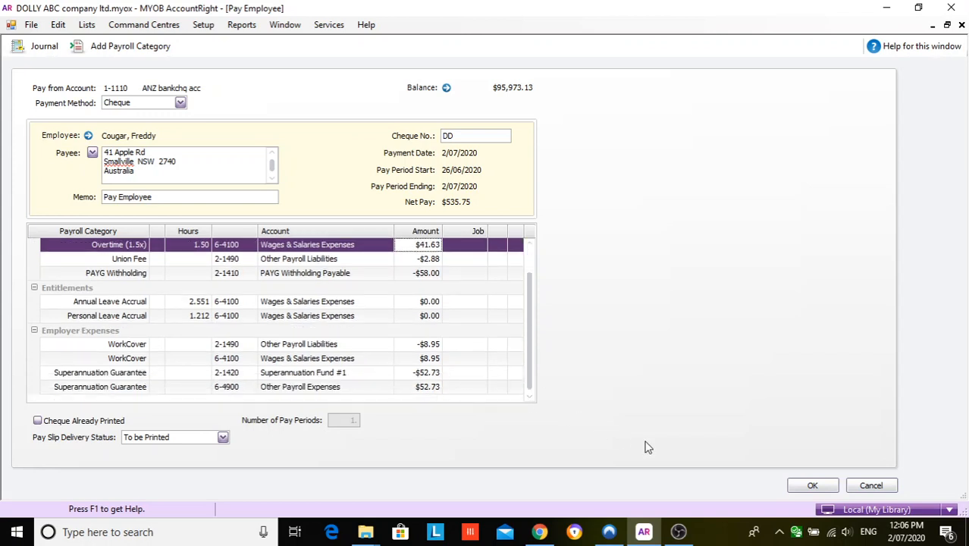
click(813, 486)
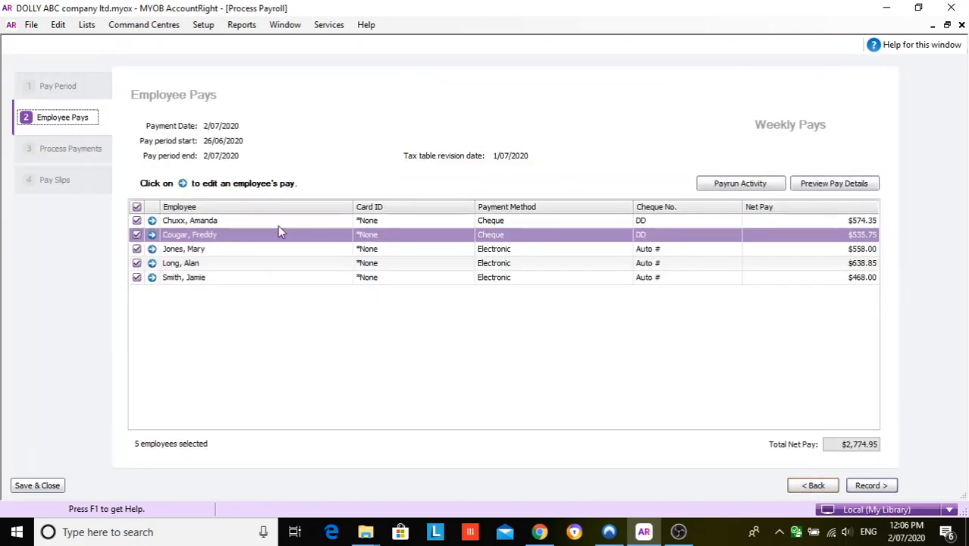
In the third employee's pay, enter DD as the cheque number and set the Base Hourly hours to 36.50.
click(153, 250)
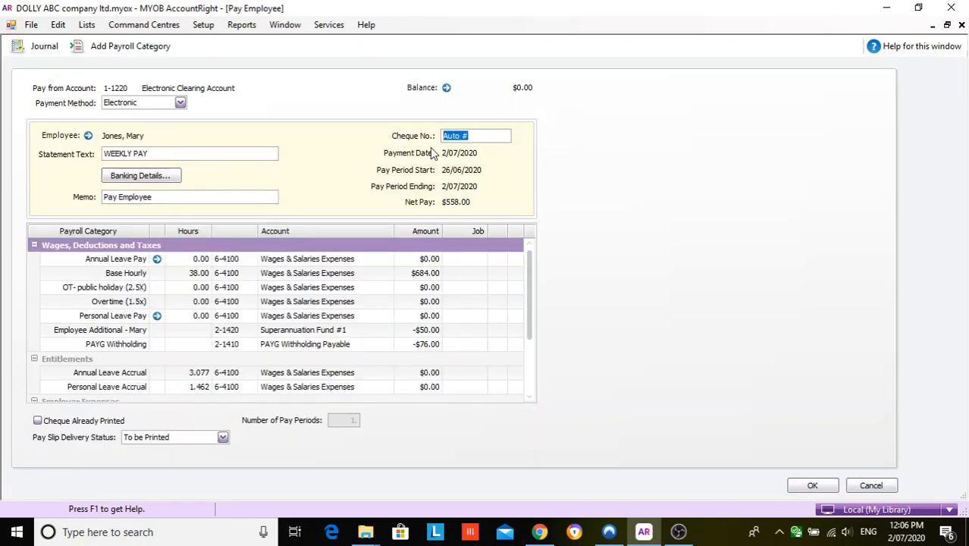
text(DD)
click(184, 274)
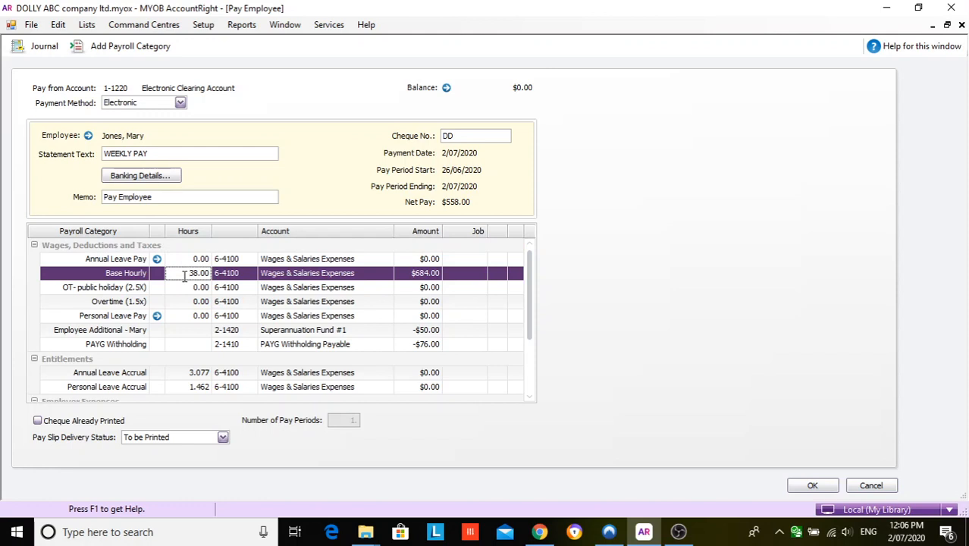
drag(184, 275, 227, 280)
text(36.5)
key(Tab)
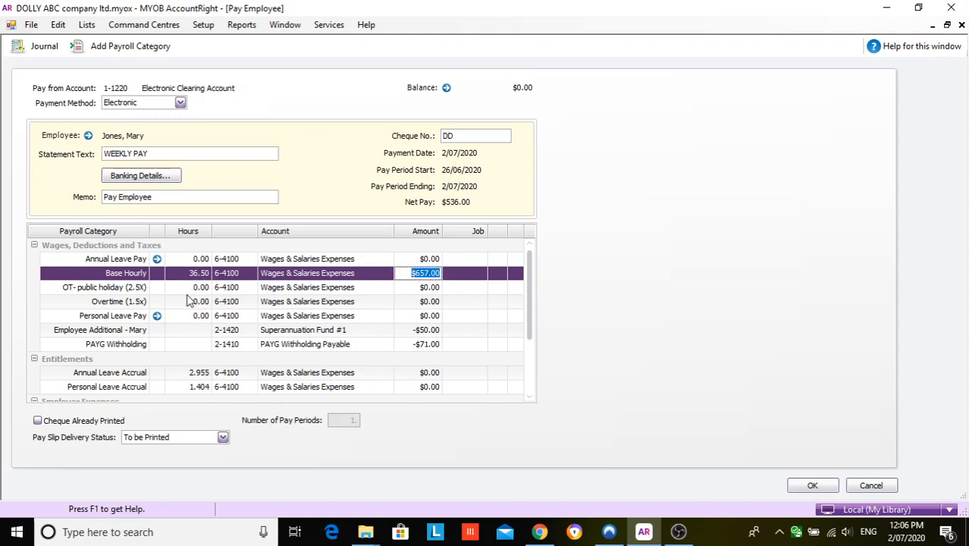
Set the third employee's Overtime (1.5x) hours to 6.00 and review the accruals and employer expenses.
click(182, 303)
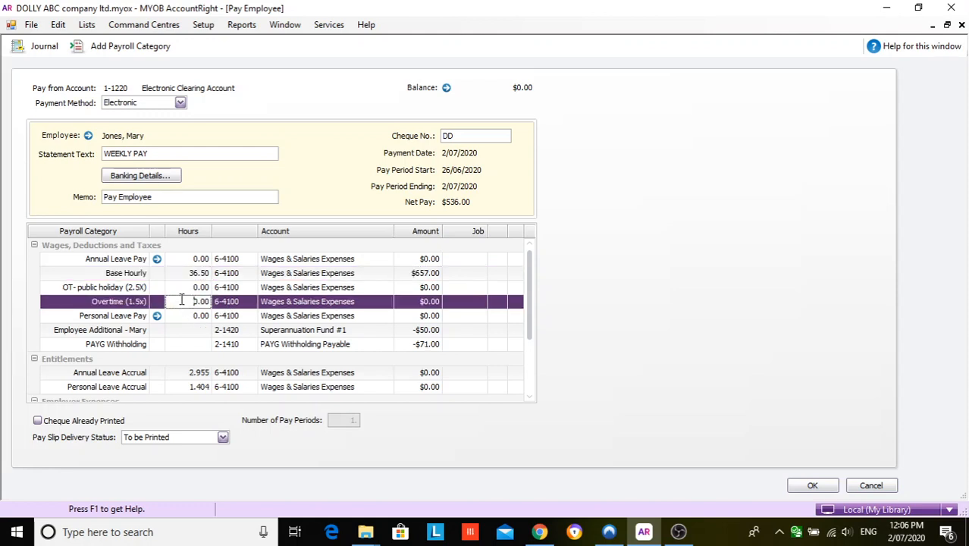
drag(189, 301, 202, 301)
text(6)
key(Tab)
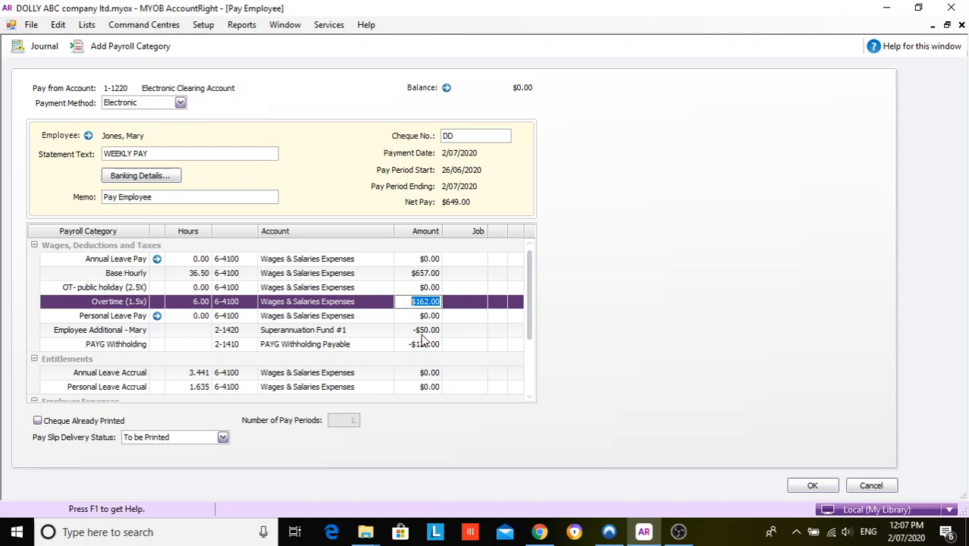
click(530, 396)
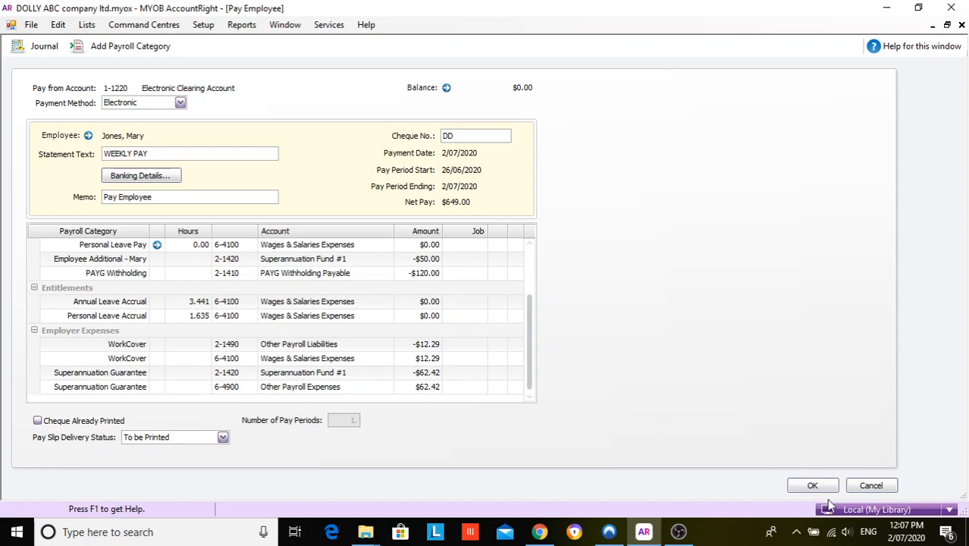
Set the third employee's payment method to Cheque and save the pay.
click(181, 103)
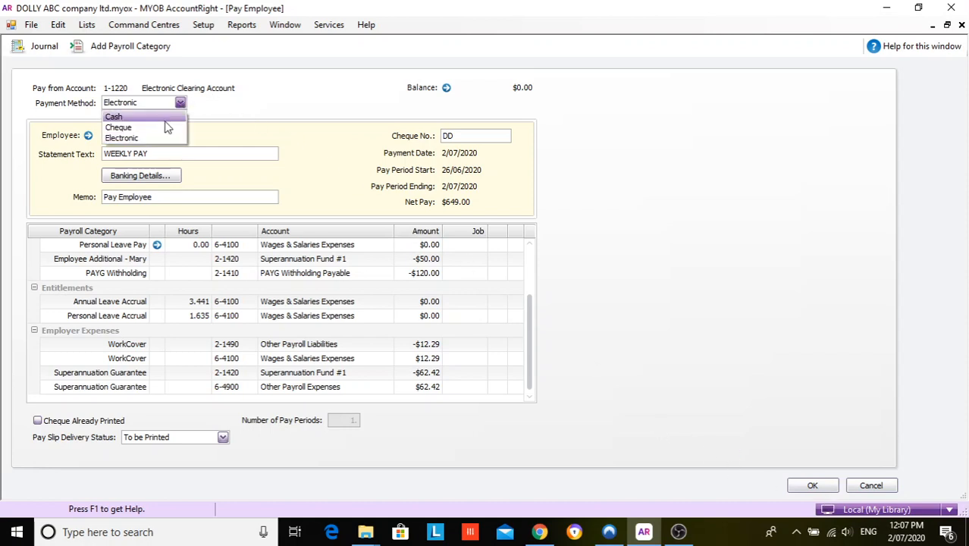
click(155, 126)
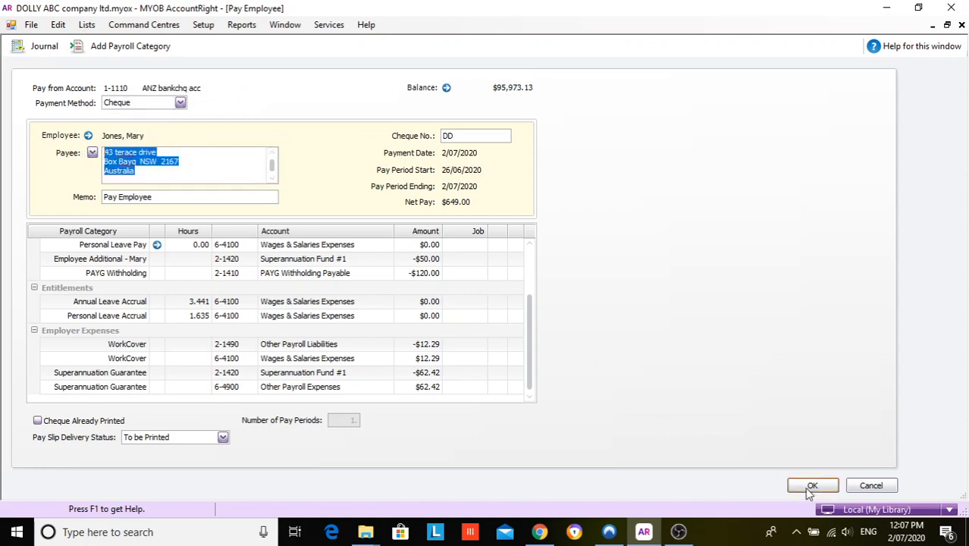
click(812, 486)
In the fourth employee's pay, enter DD as the cheque number, set the payment method to Cheque, and save the pay.
click(152, 265)
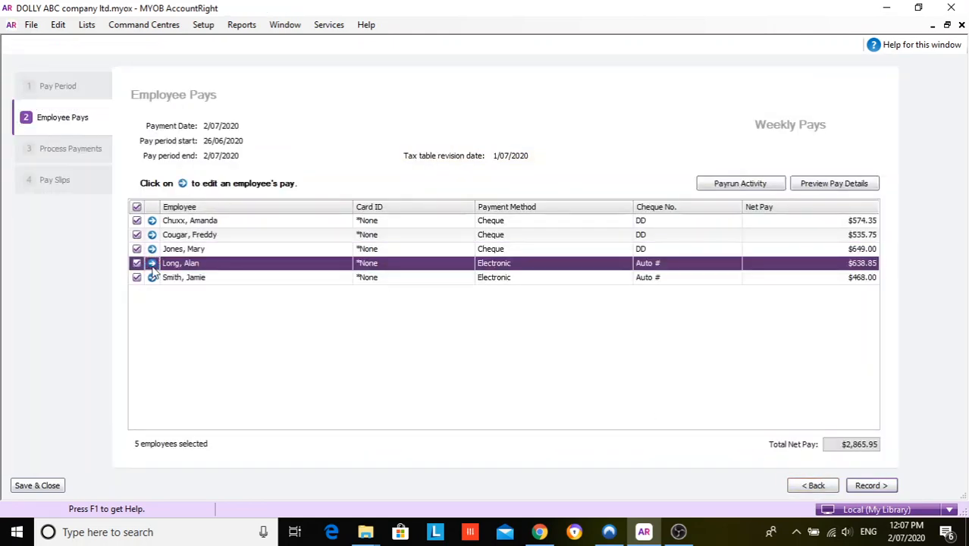
click(476, 135)
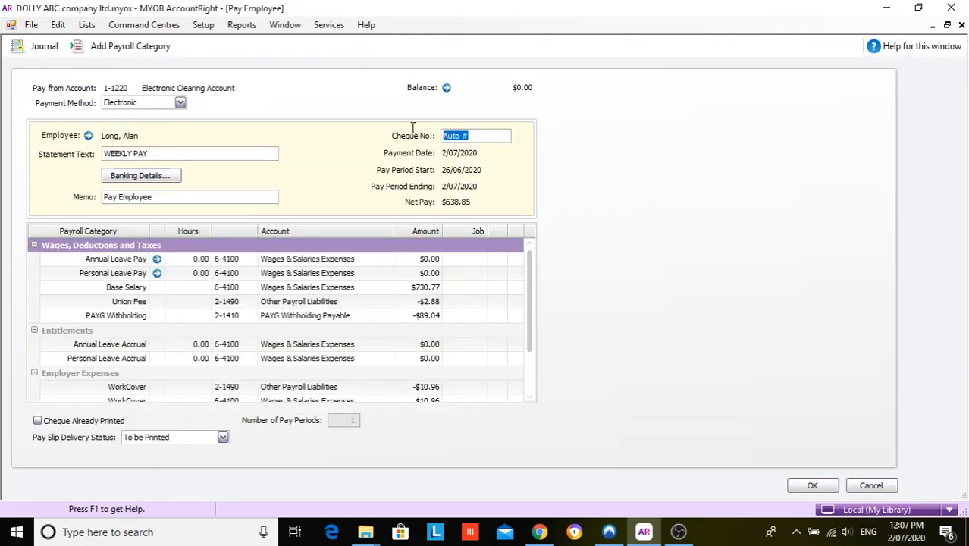
text(DD)
click(179, 102)
click(137, 127)
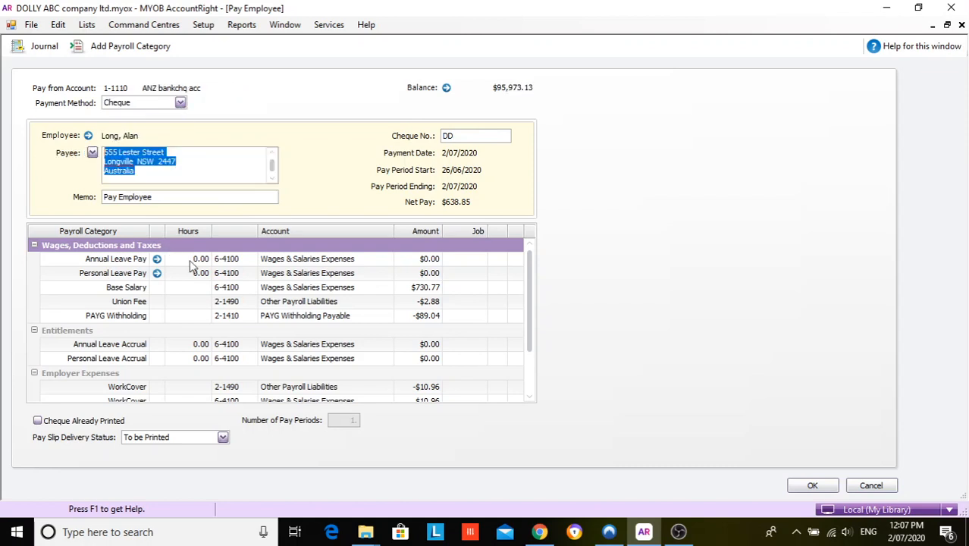
scroll(381, 336, down, 2)
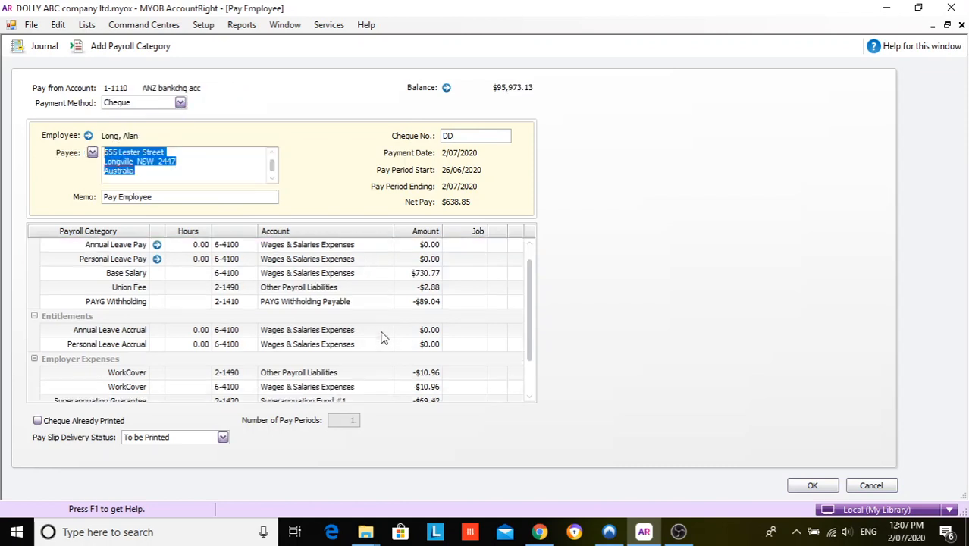
click(809, 485)
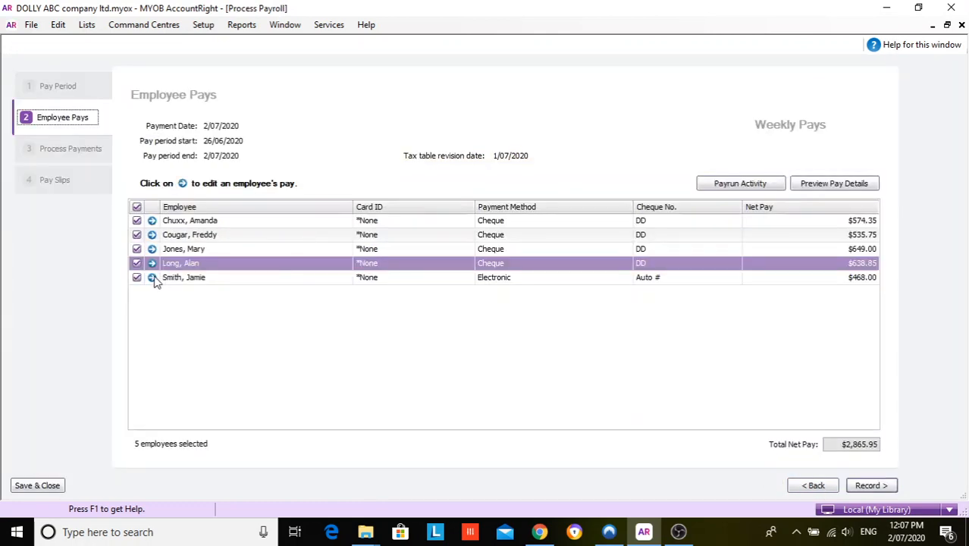
In the fifth employee's pay, enter DD as the cheque number, set the Base Hourly hours to 25.50, and save the pay.
click(154, 280)
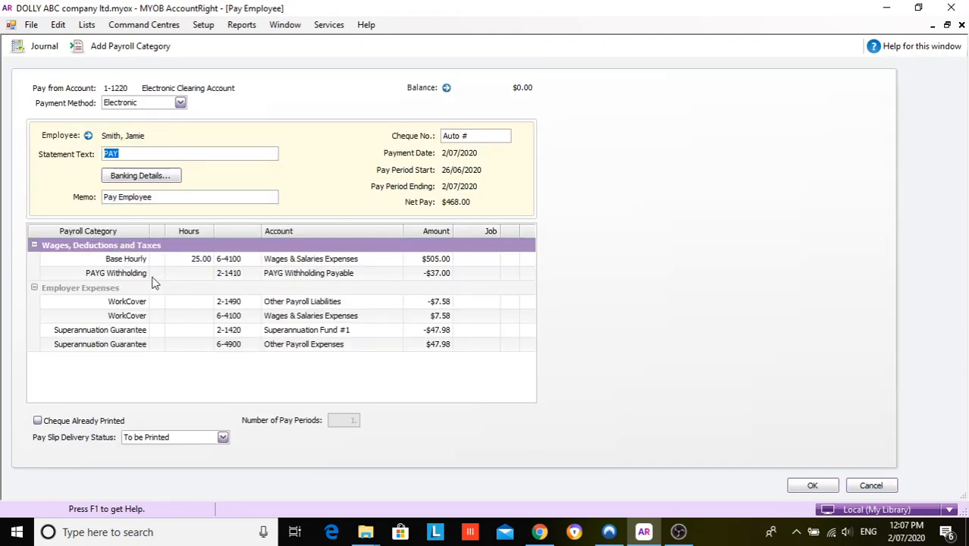
drag(477, 135, 405, 141)
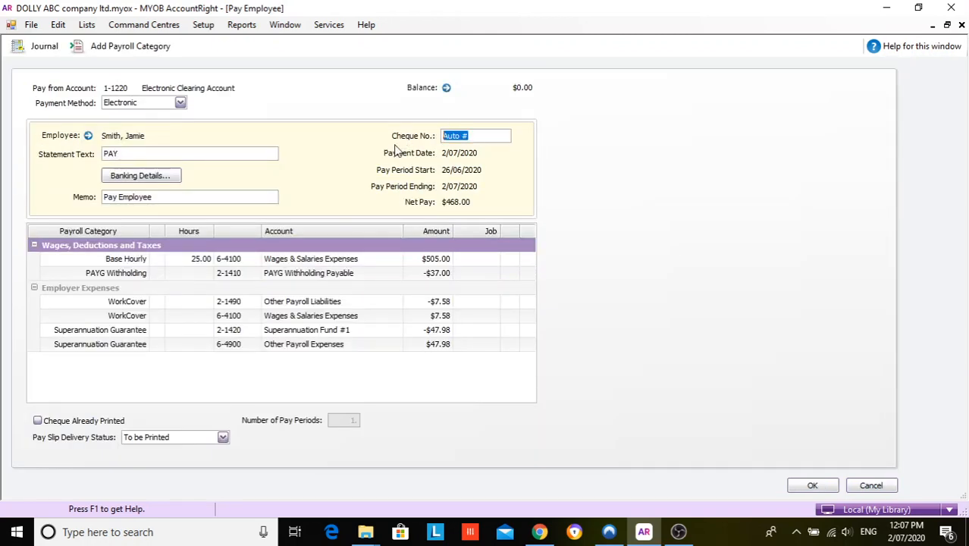
text(DD)
click(182, 260)
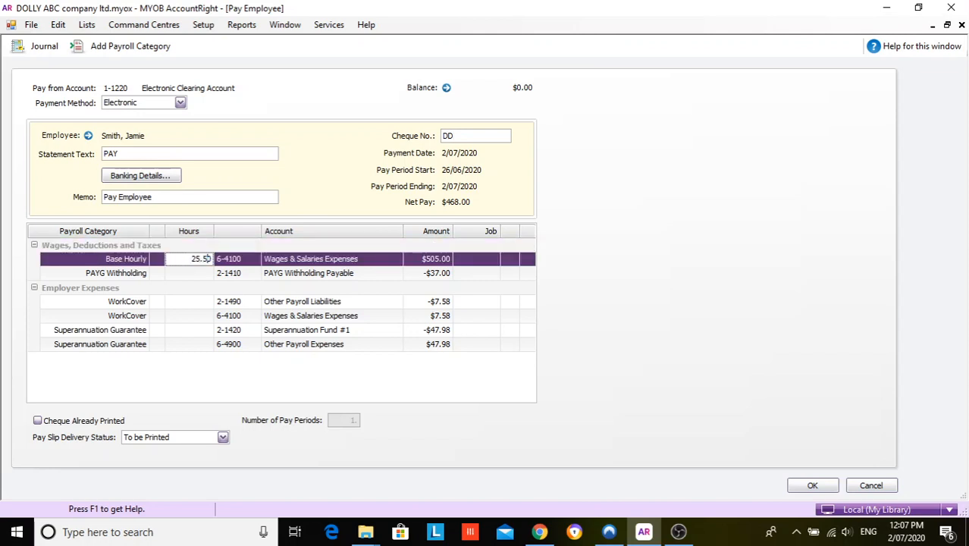
key(Tab)
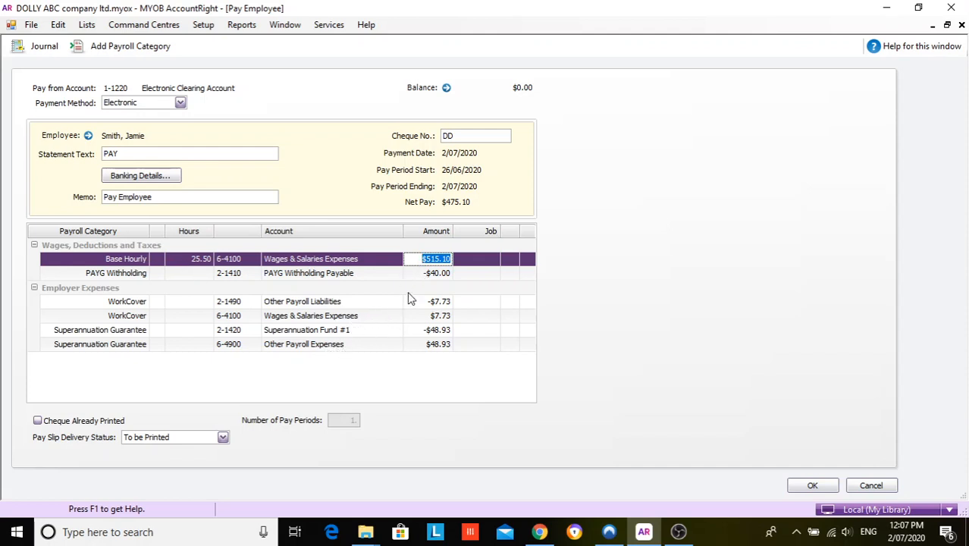
click(802, 488)
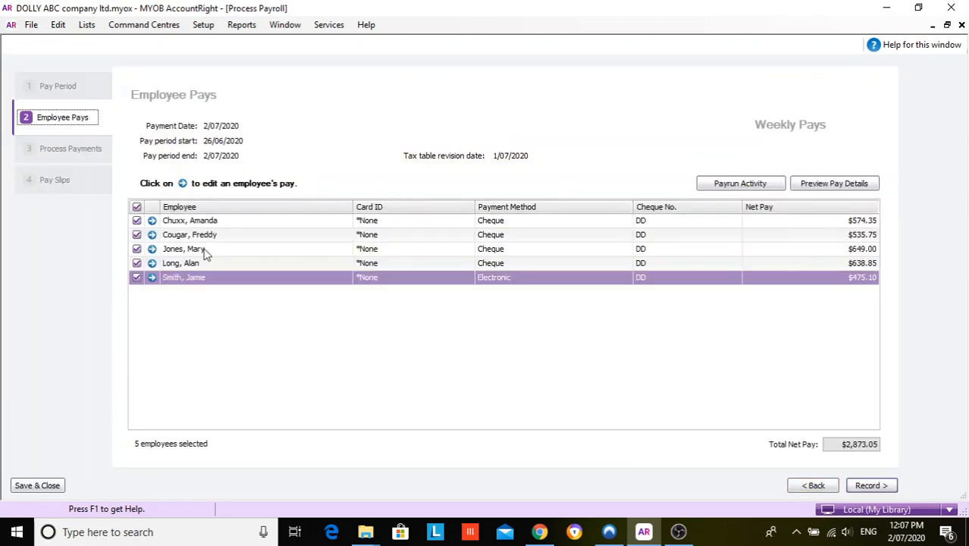
Reopen the fifth employee's pay, set its payment method to Cheque, and save it.
click(155, 281)
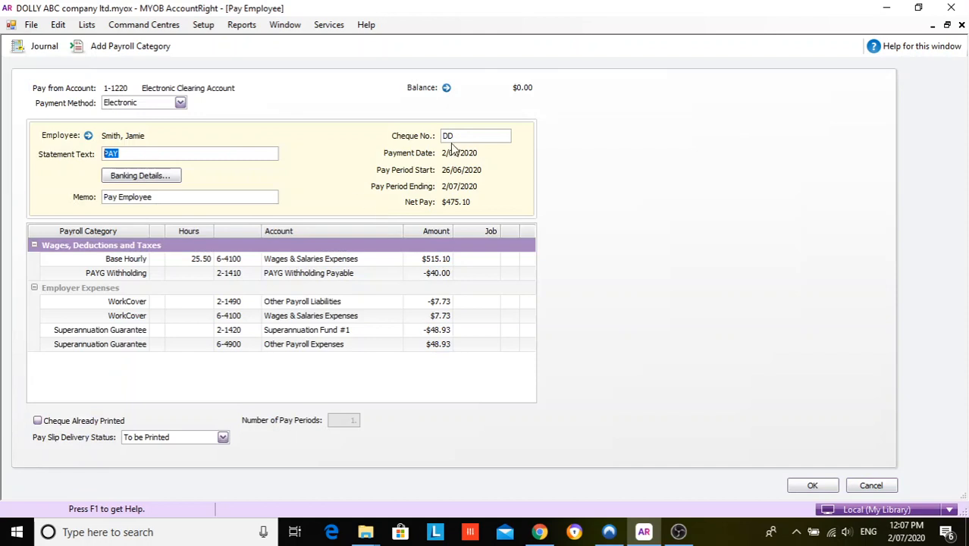
click(180, 102)
click(133, 127)
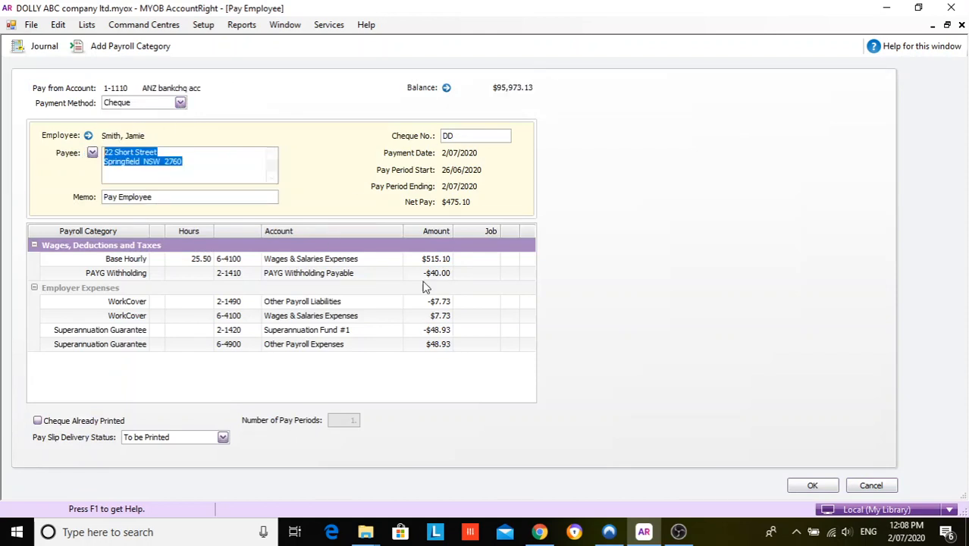
click(813, 485)
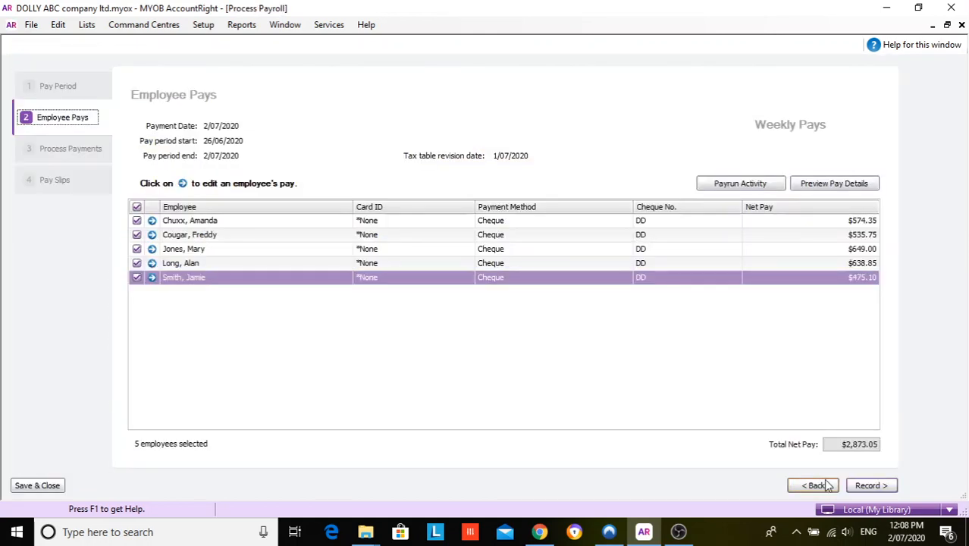
Record the five employee pays and finish the pay run without printing paycheques or pay slips.
click(871, 488)
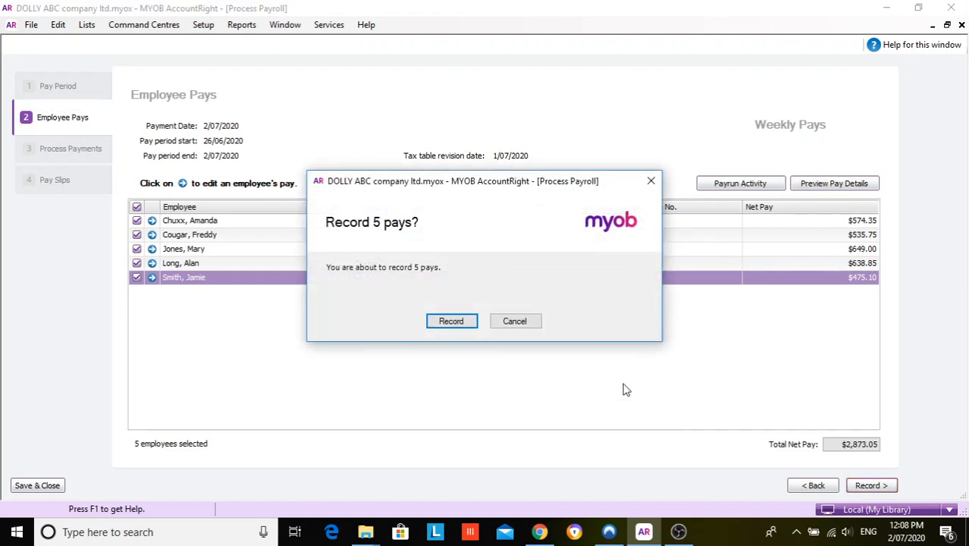
click(451, 321)
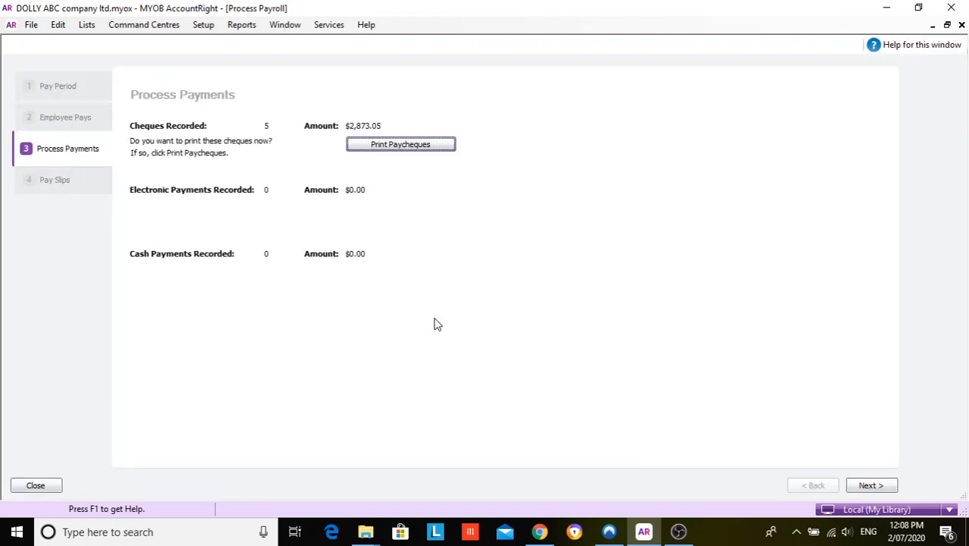
click(872, 486)
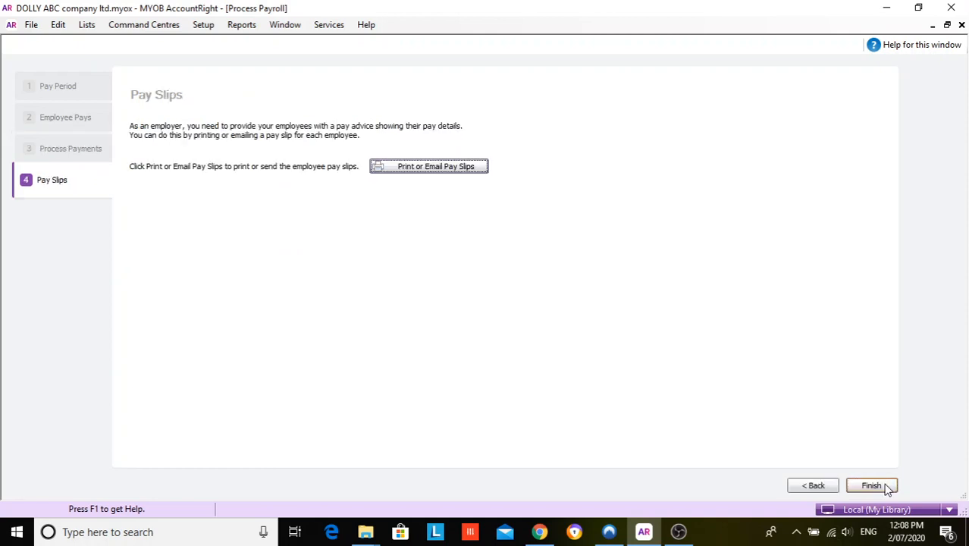
click(884, 487)
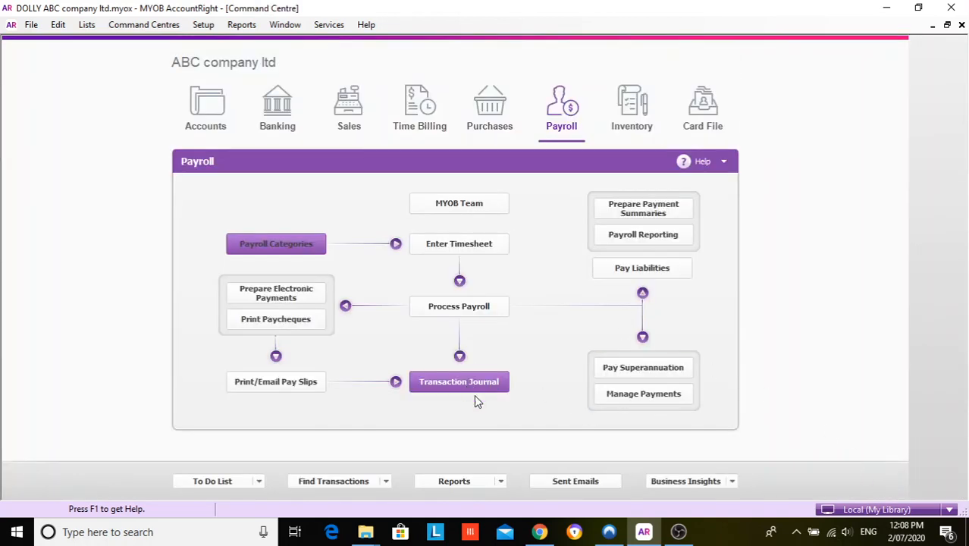
Display the Payroll Activity [Summary] report for 1/07/2020 to 2/07/2020.
click(504, 480)
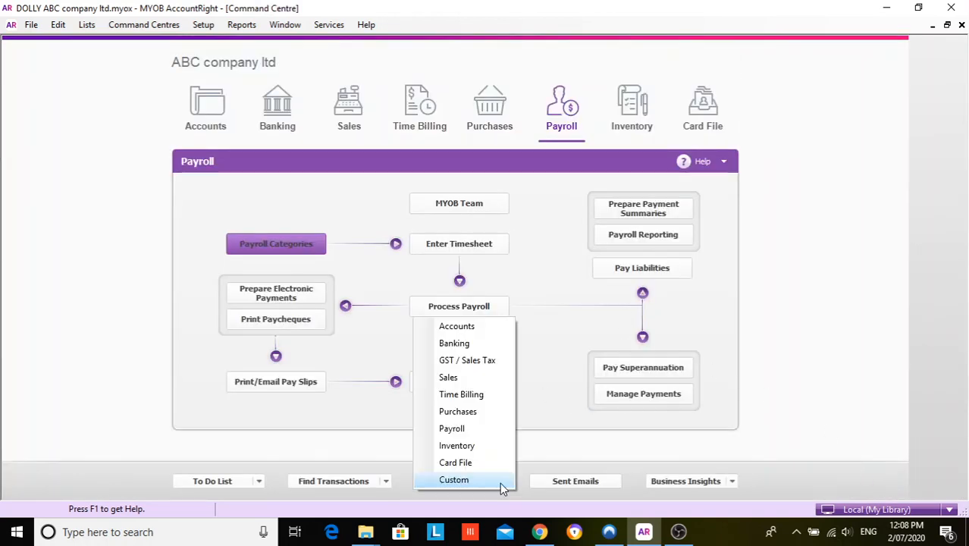
click(460, 429)
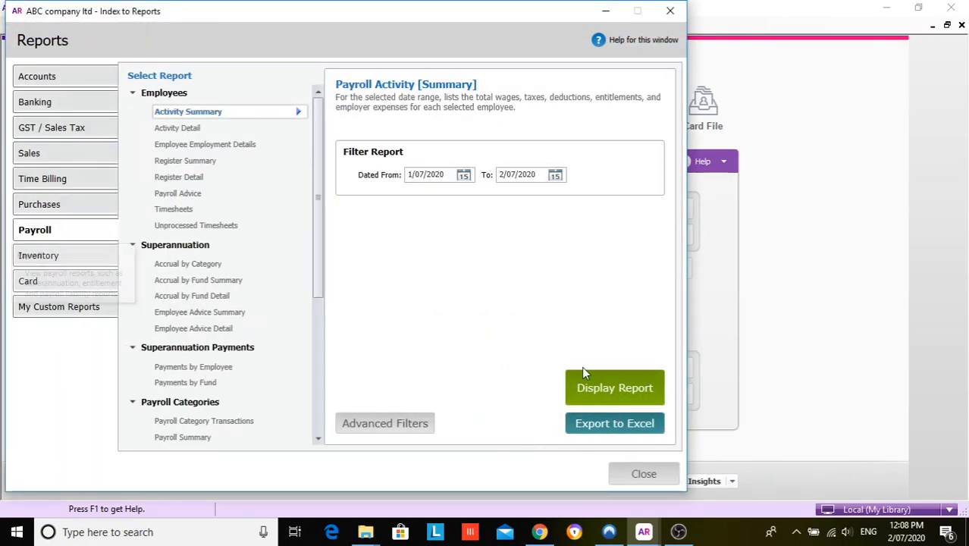
click(605, 387)
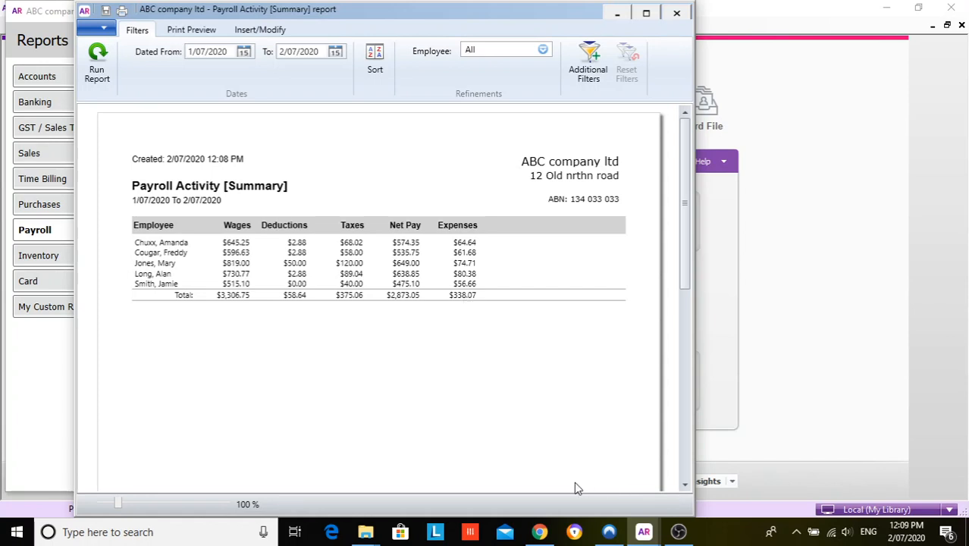
click(679, 532)
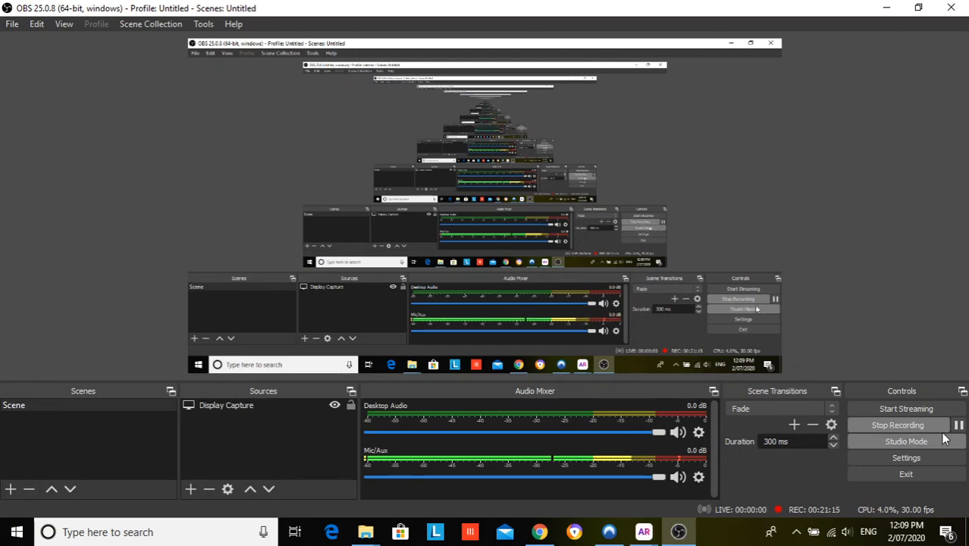
click(959, 426)
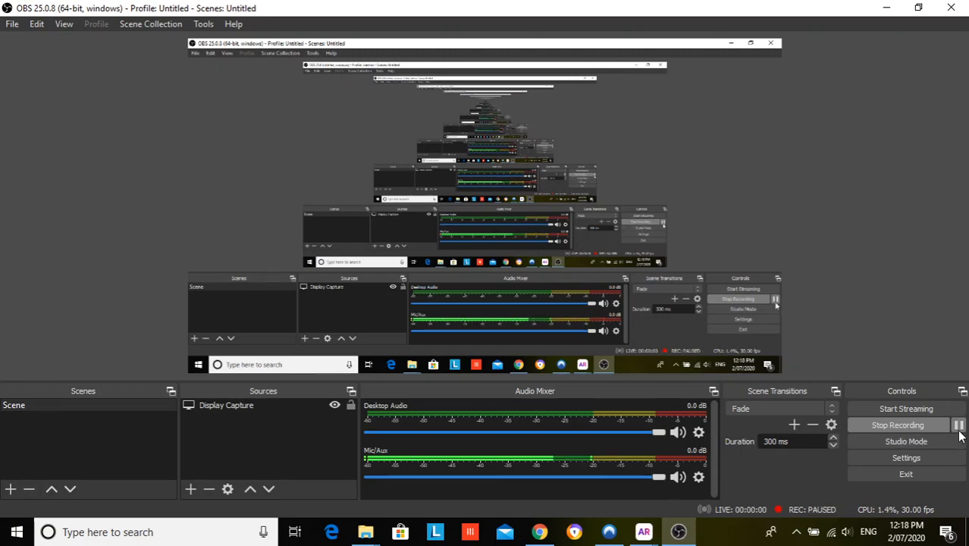
click(959, 426)
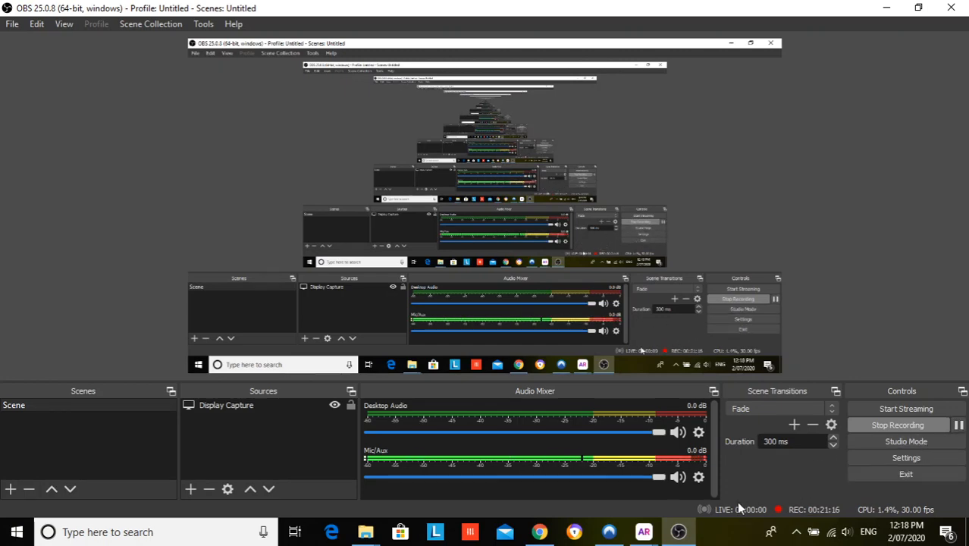
Switch to the MYOB AccountRight Payroll Activity [Summary] report for 1/07/2020 to 20/07/2020, review its totals, and close it.
click(644, 533)
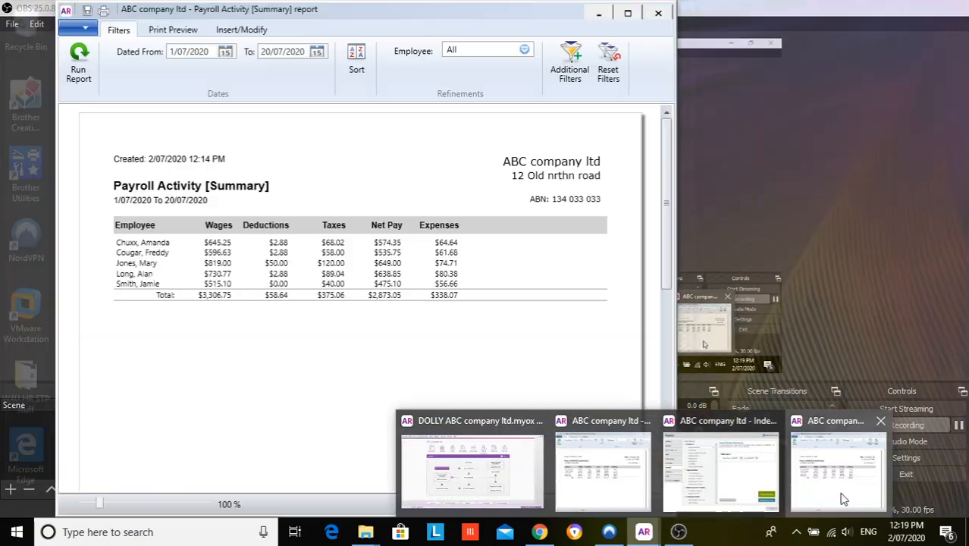
click(840, 498)
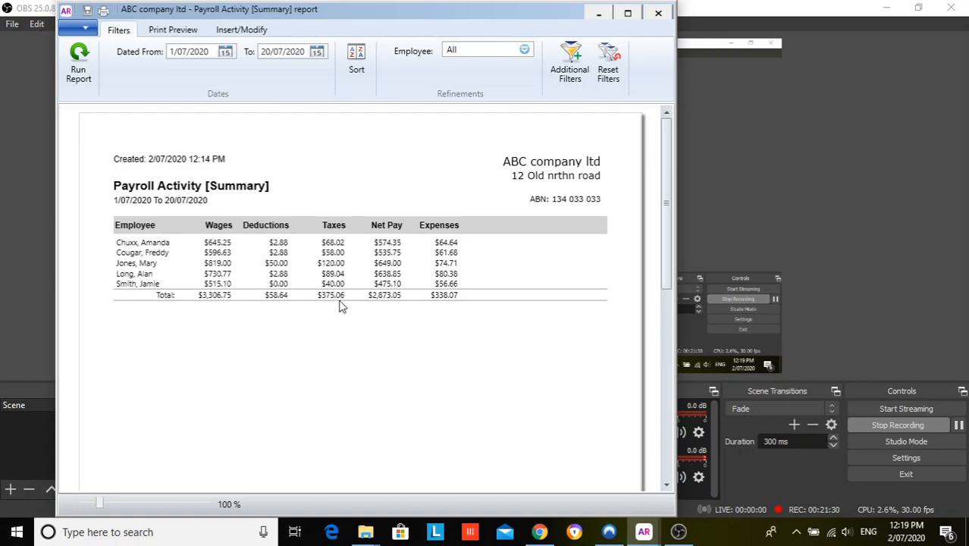
click(658, 12)
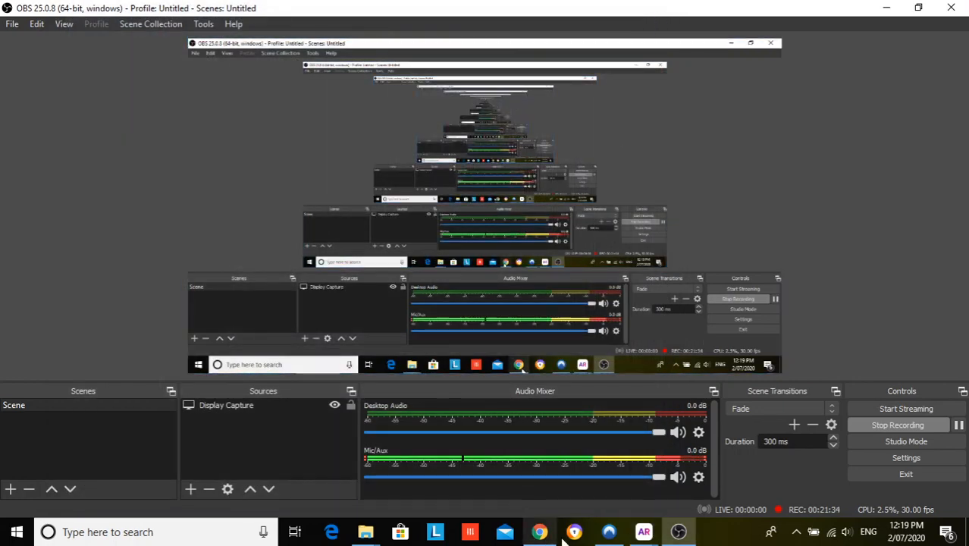
Return to the MYOB AccountRight main window, examine Superannuation Fund #1 among the liability accounts in the Accounts List, and close the list.
mouse_move(649, 532)
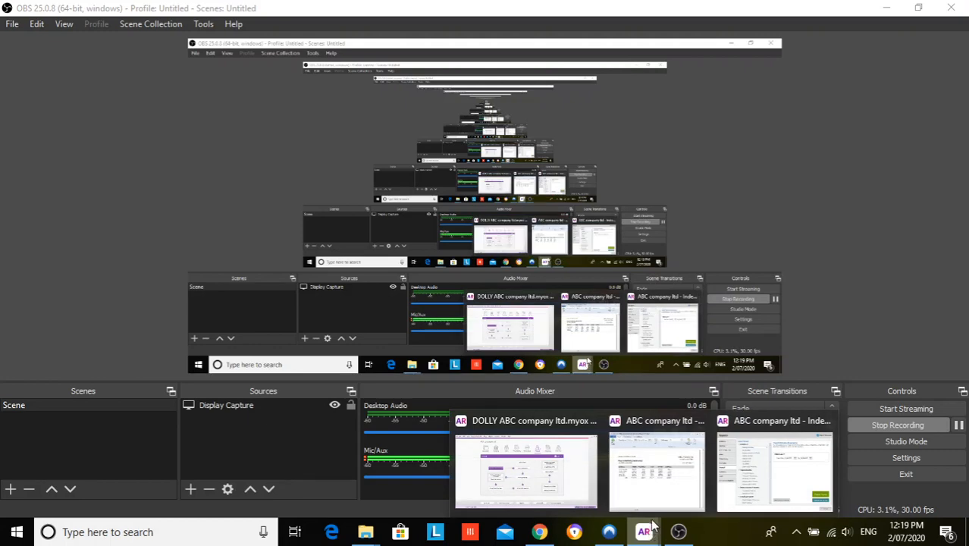
click(523, 436)
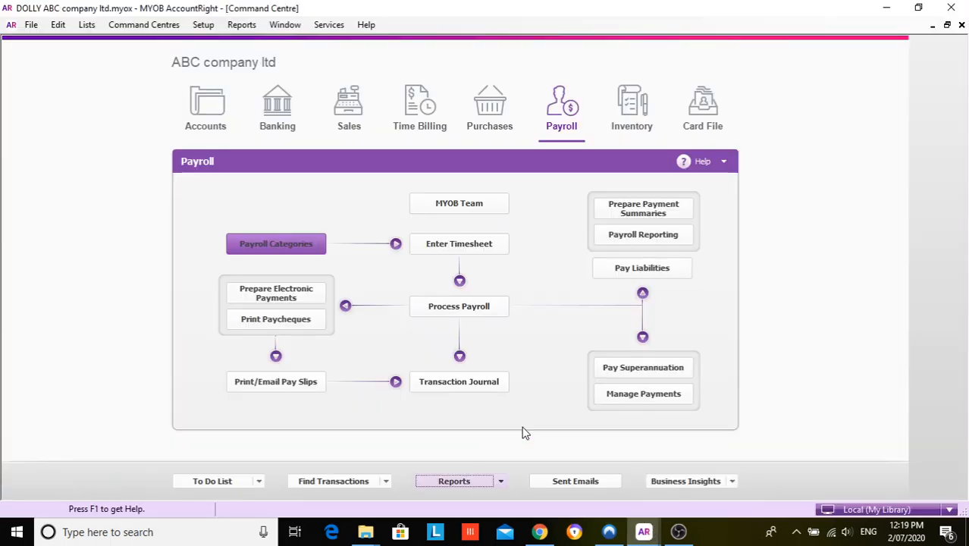
click(219, 106)
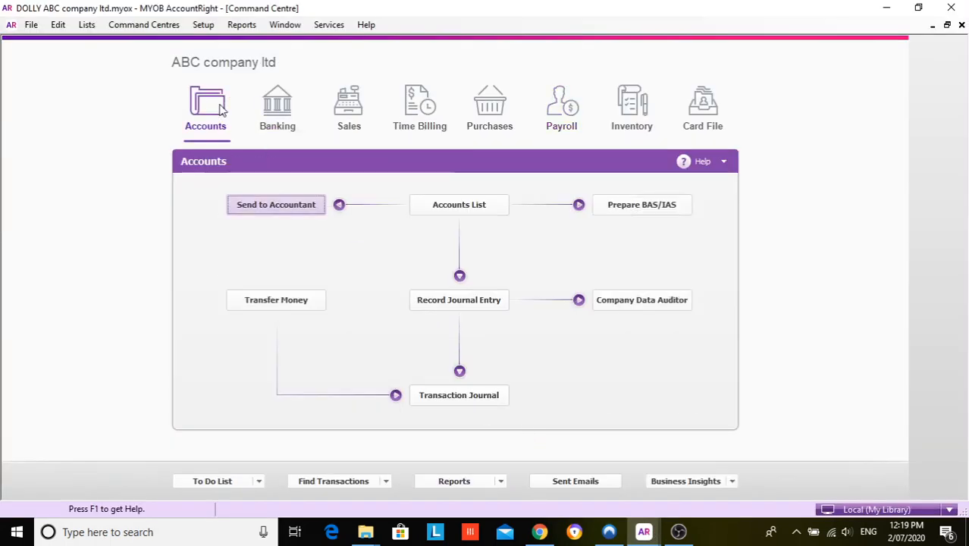
click(432, 205)
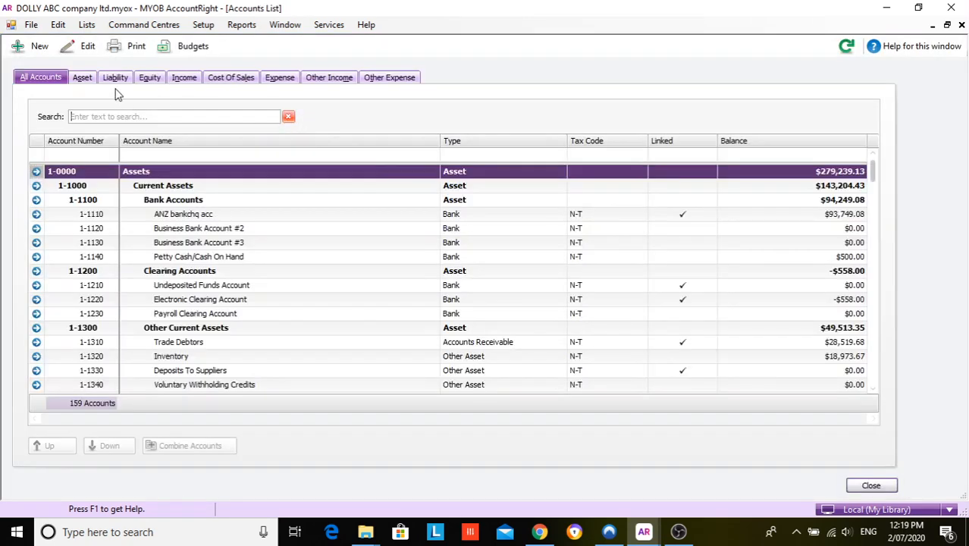
click(116, 79)
scroll(237, 299, down, 1)
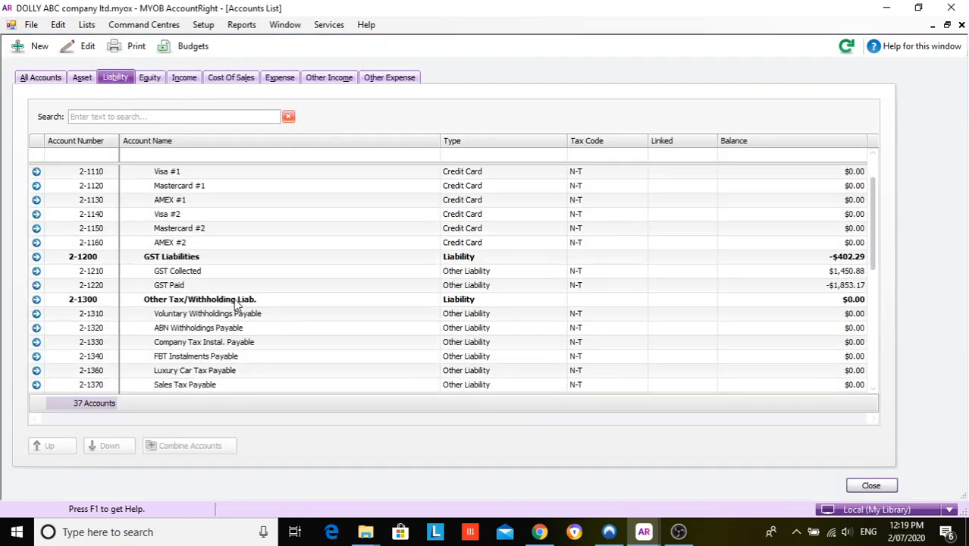
scroll(238, 302, down, 3)
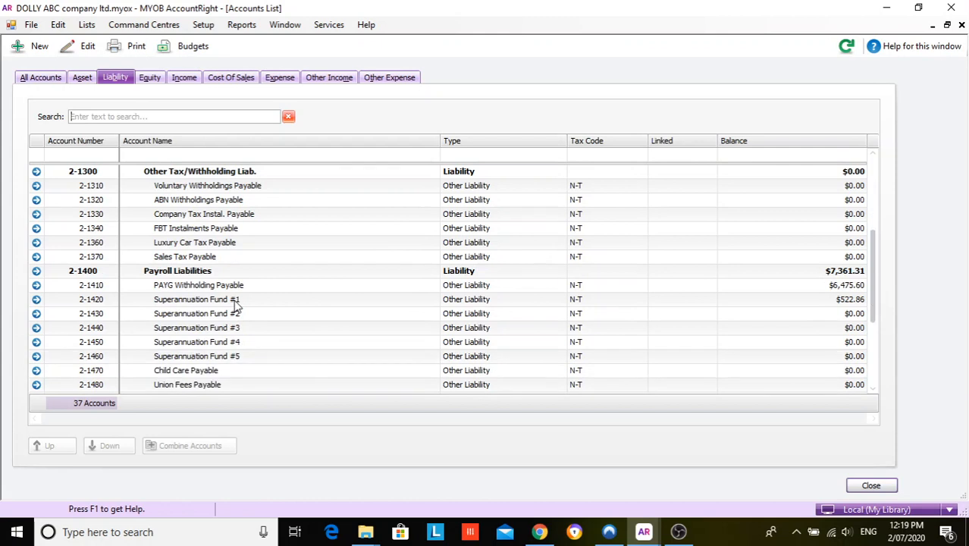
click(209, 303)
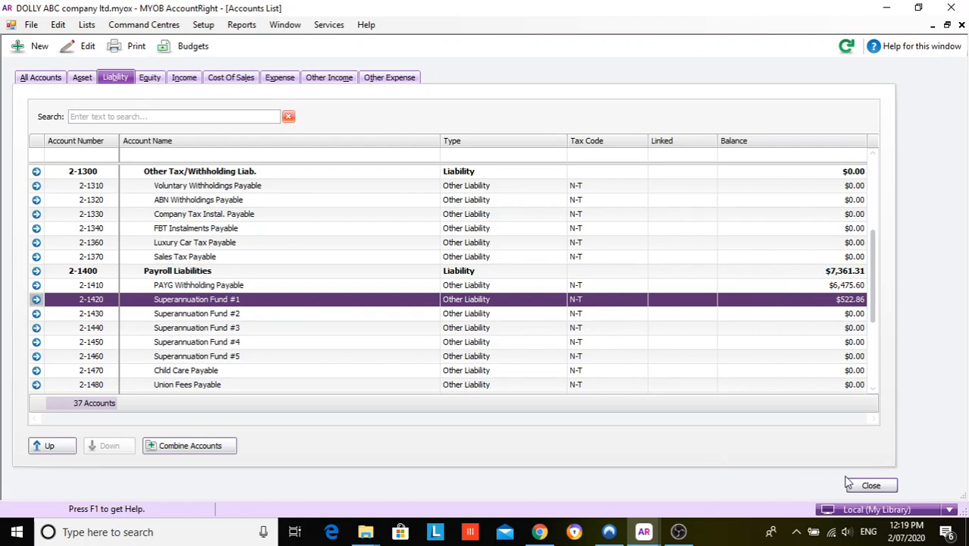
click(866, 486)
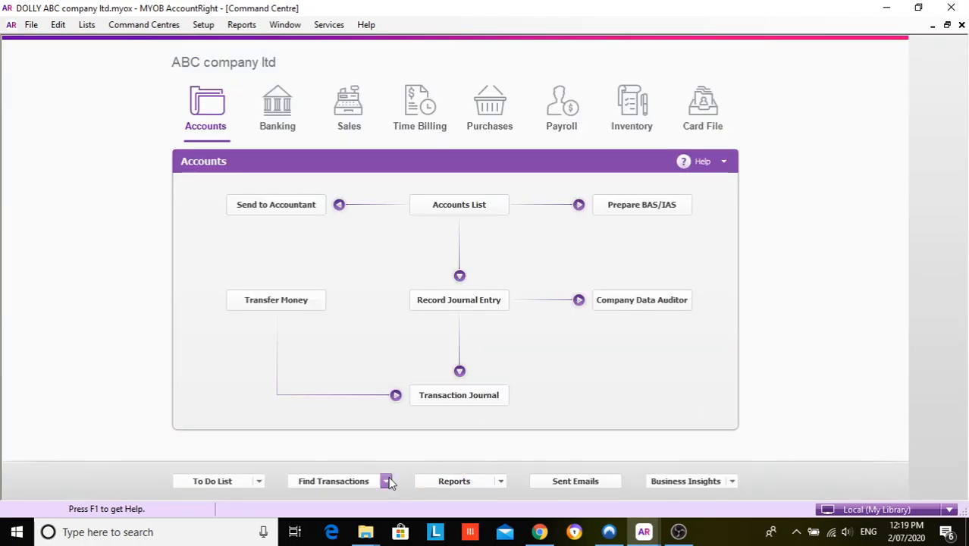
Open the payroll transactions in the Transaction Journal and delete the employee pay dated 19/06/2020.
click(454, 397)
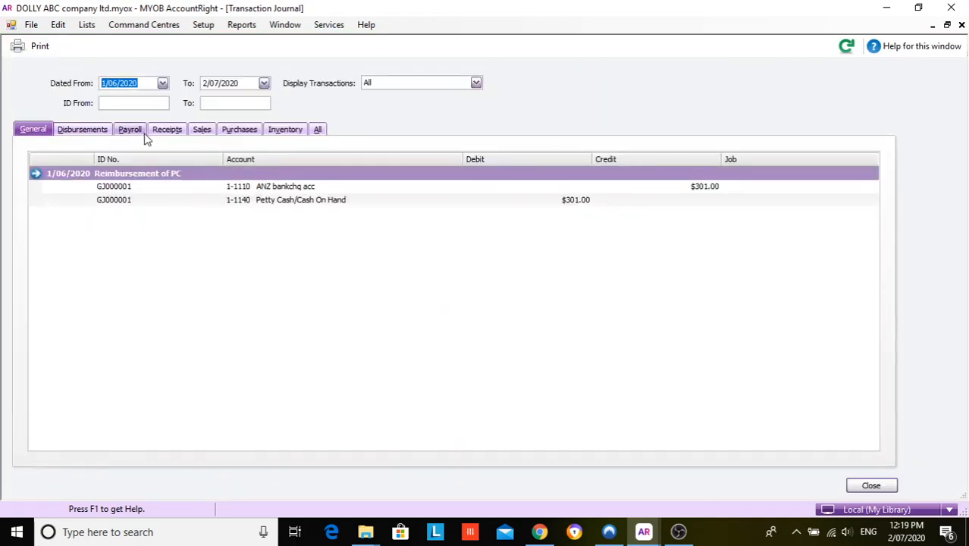
click(131, 129)
click(129, 81)
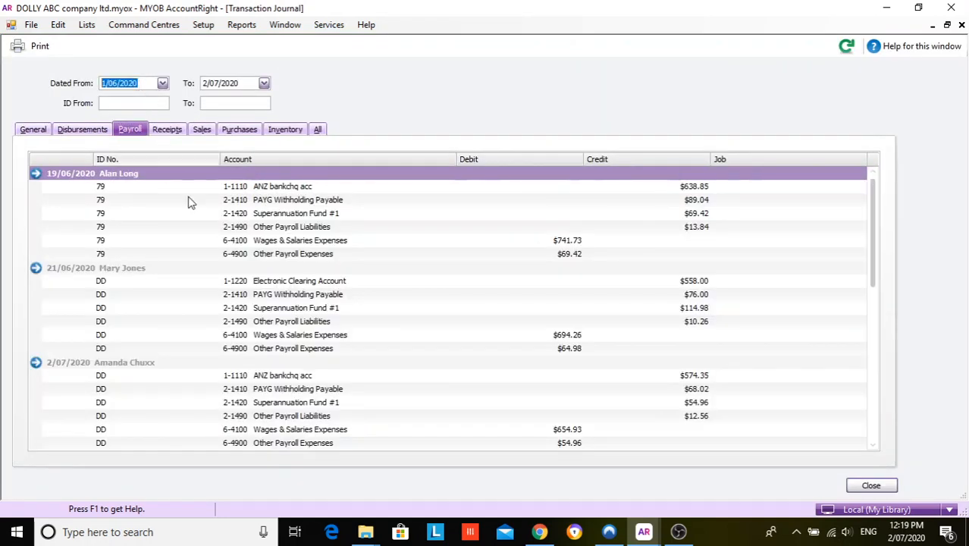
click(35, 173)
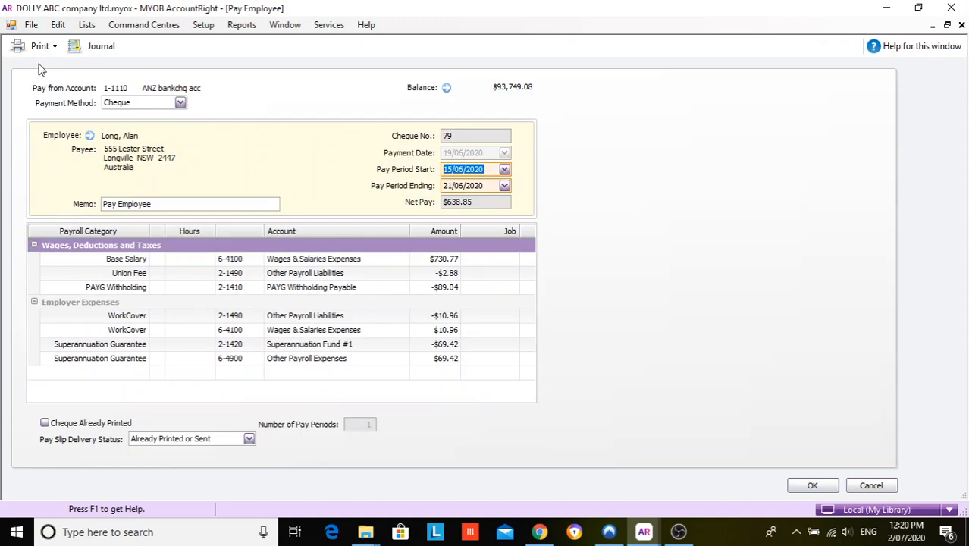
click(58, 25)
click(91, 126)
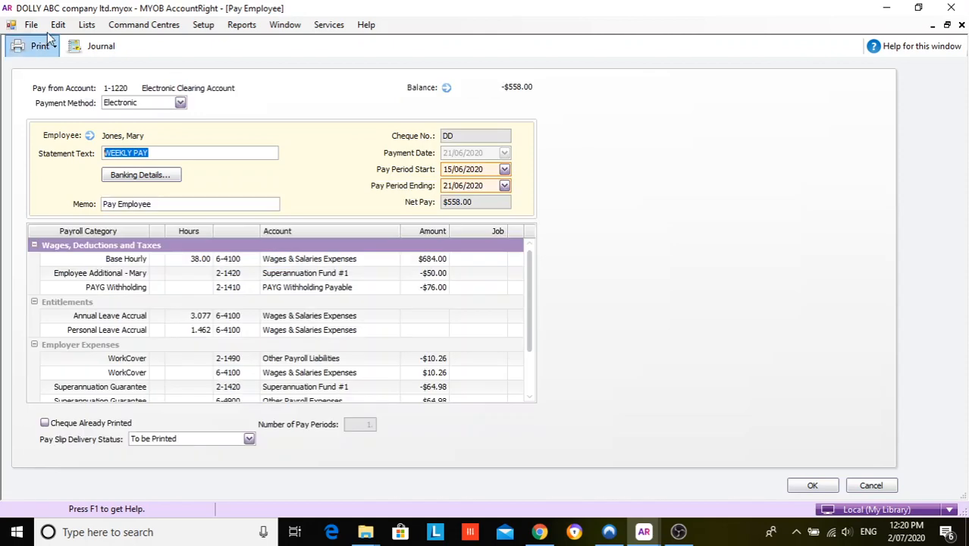
Delete the employee pay dated 21/06/2020, check the remaining payroll transactions, and close the Transaction Journal.
click(58, 25)
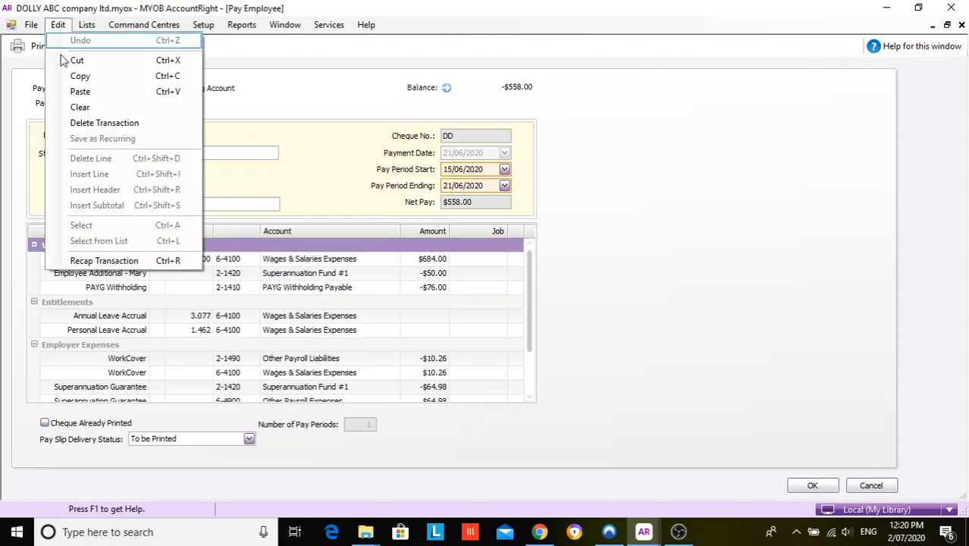
click(76, 121)
scroll(200, 272, down, 5)
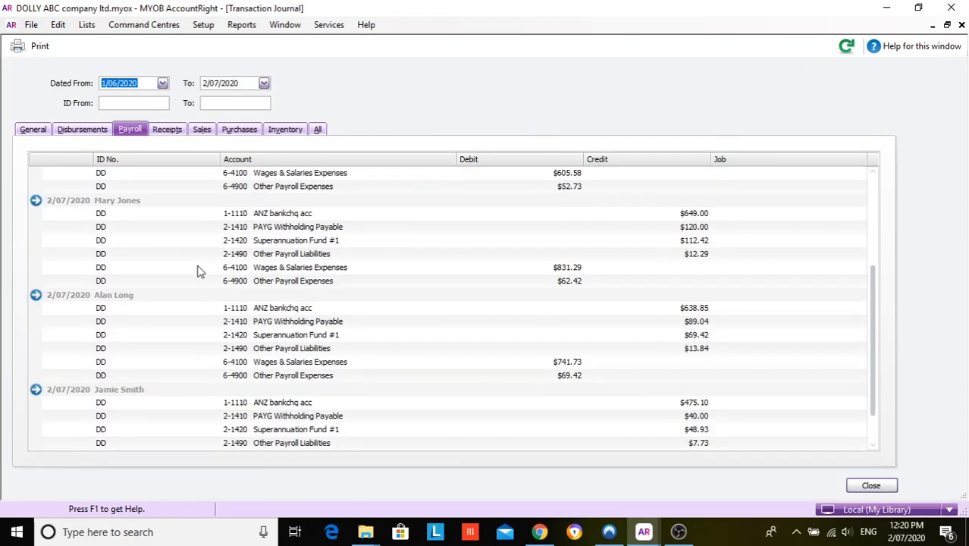
scroll(200, 272, up, 5)
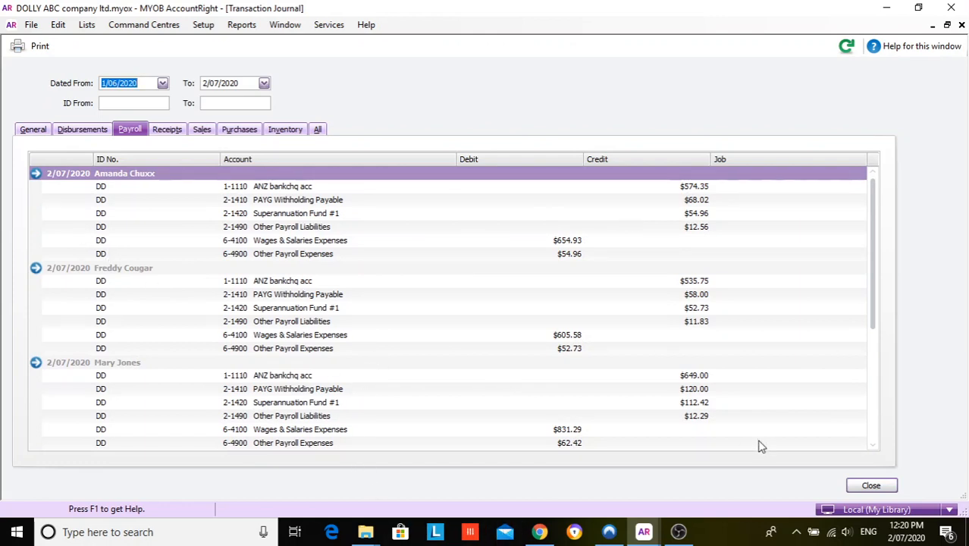
click(871, 486)
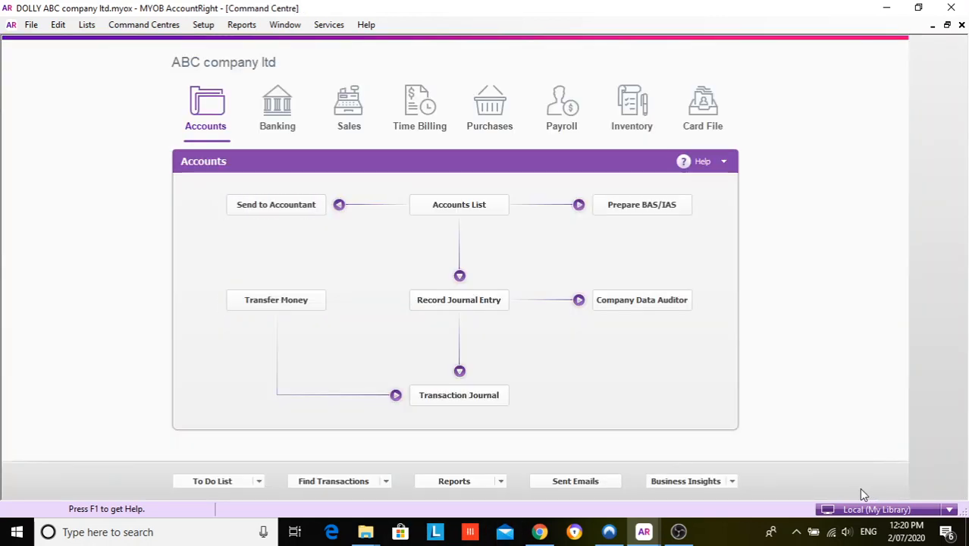
Recheck the Superannuation Fund #1 and PAYG Withholding Payable balances among the liability accounts, and close the Accounts List.
click(506, 481)
click(307, 374)
click(198, 102)
click(471, 217)
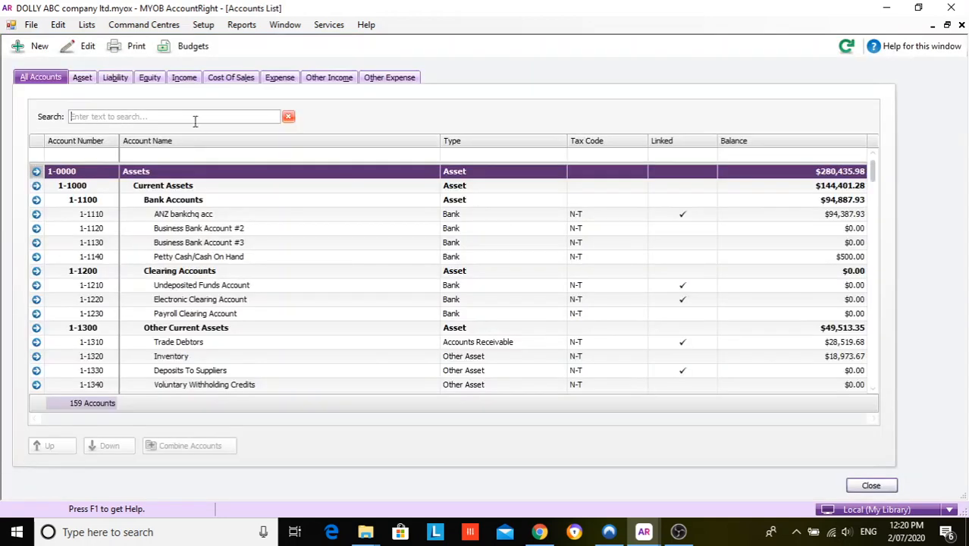
click(115, 77)
scroll(269, 269, down, 3)
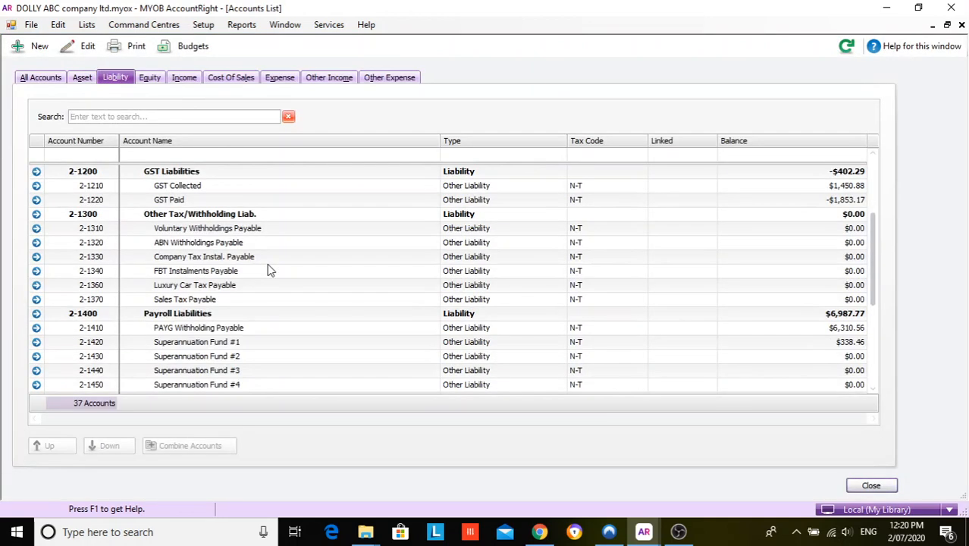
click(256, 345)
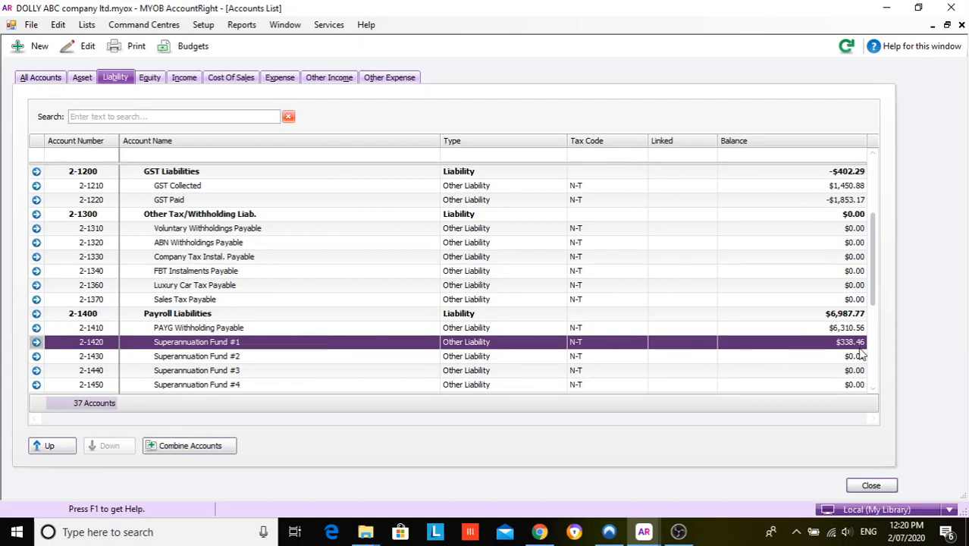
click(814, 330)
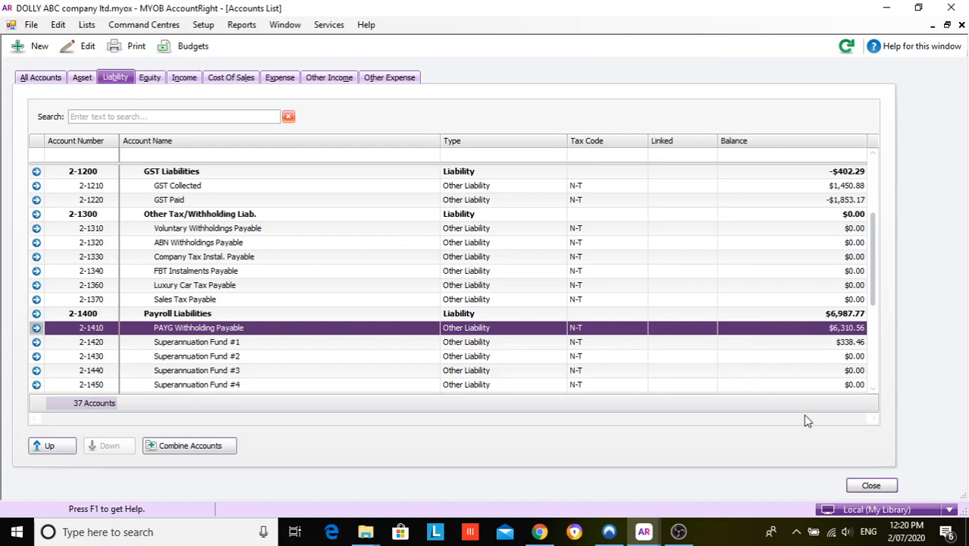
click(891, 486)
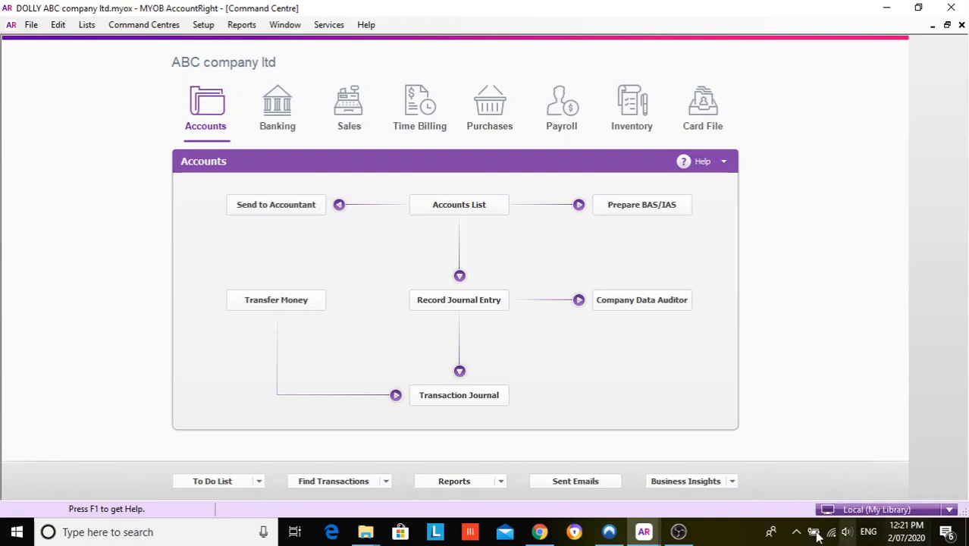
mouse_move(689, 536)
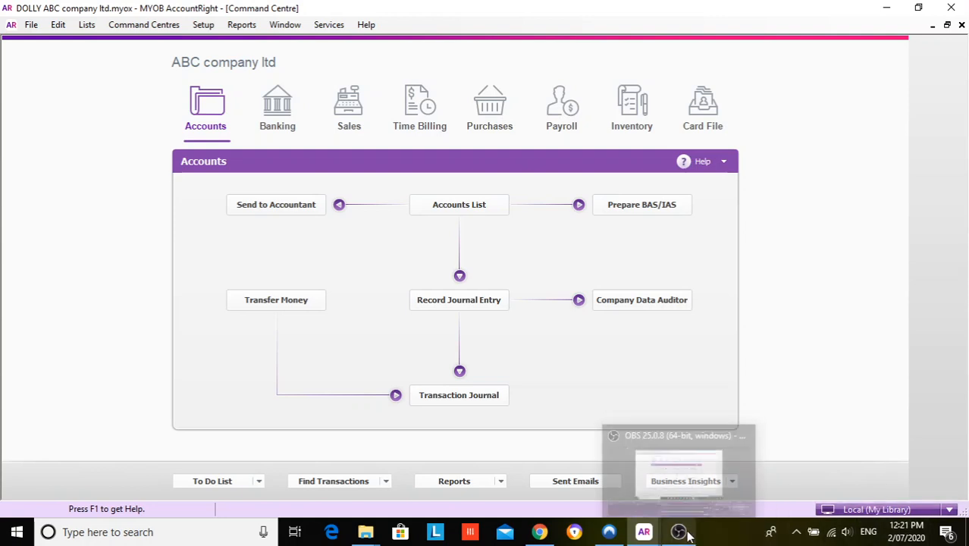
click(690, 537)
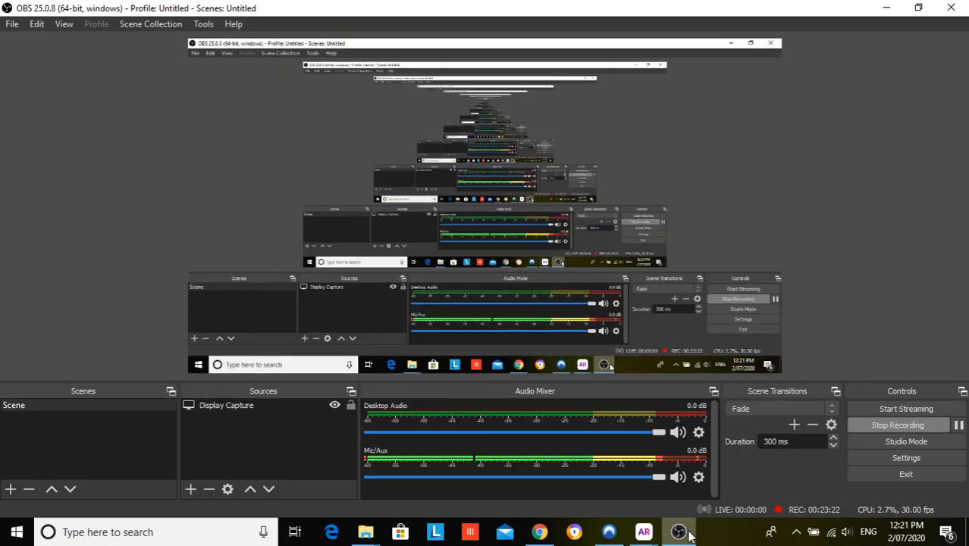